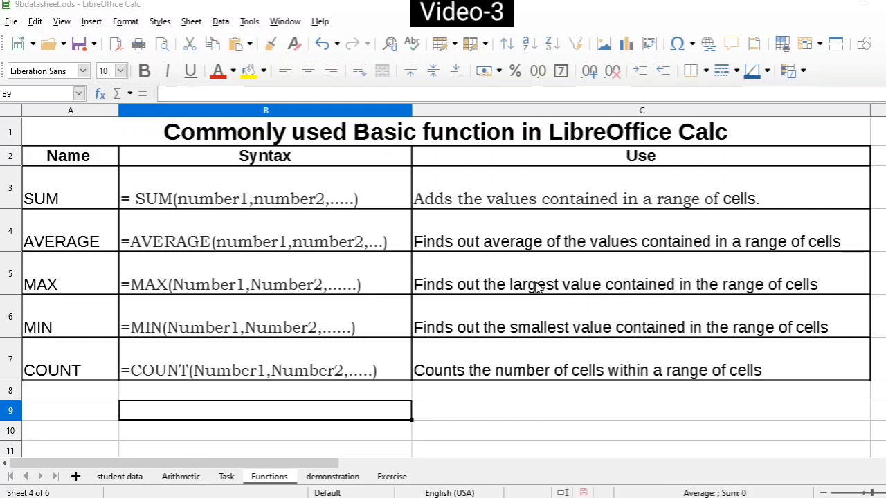
Step: Review the function names in A3:A7 and the syntax entries in B3:B5 of the Functions sheet
left_click_drag(89, 194, 83, 366)
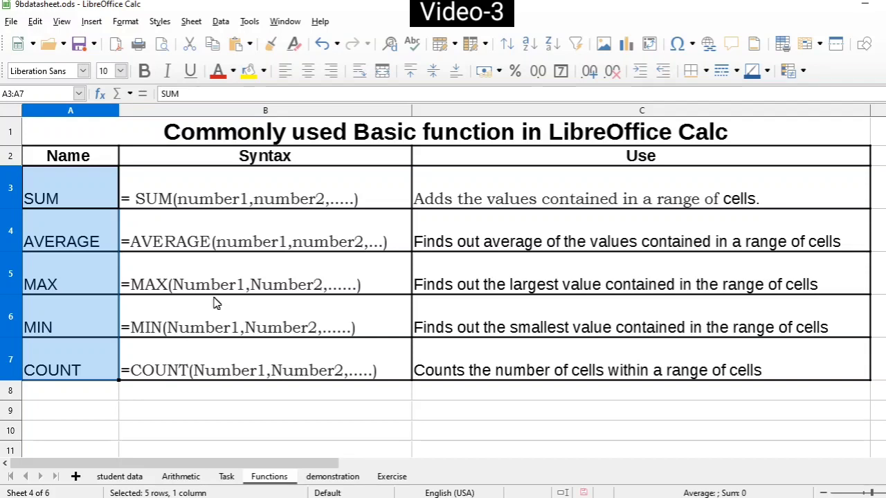
left_click(175, 198)
left_click(198, 240)
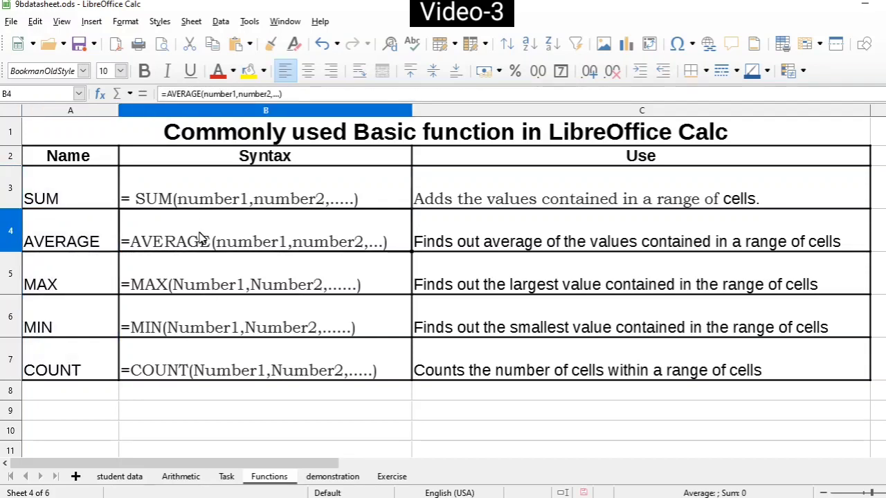
left_click(203, 280)
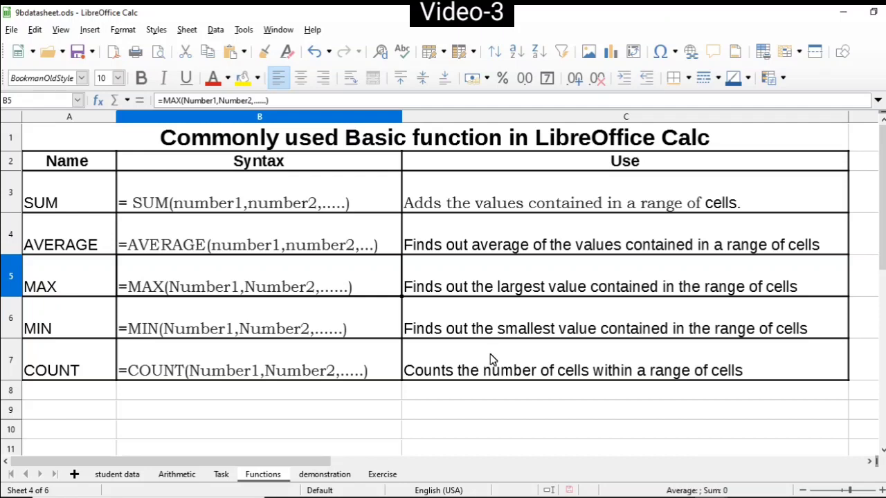
Step: Switch to the demonstration sheet and examine the January to June values in row 2, cell by cell
left_click(330, 478)
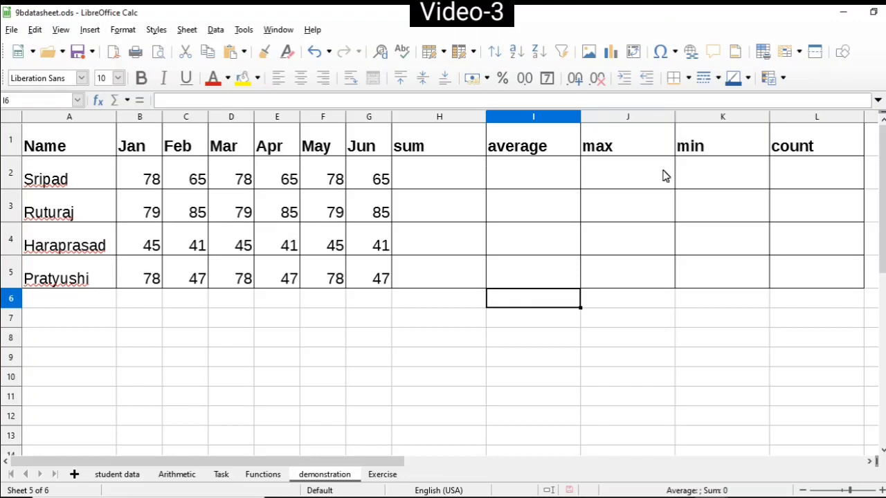
left_click(420, 175)
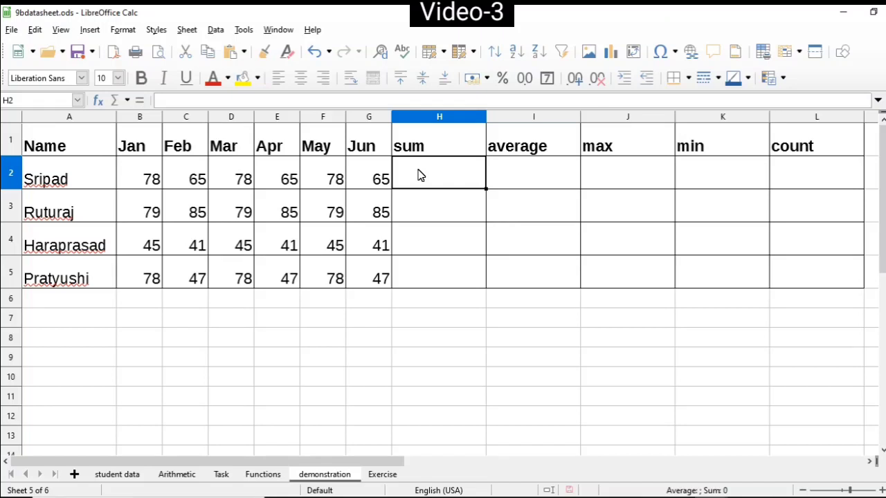
key("Left")
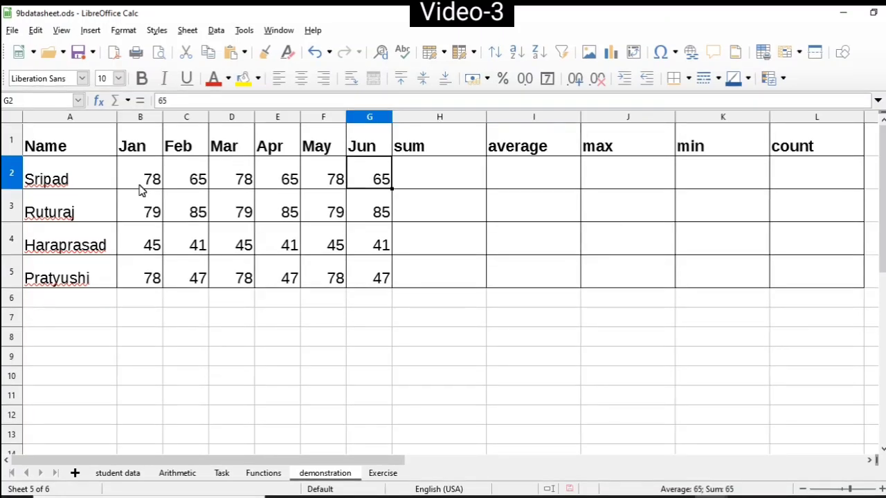
left_click(183, 183)
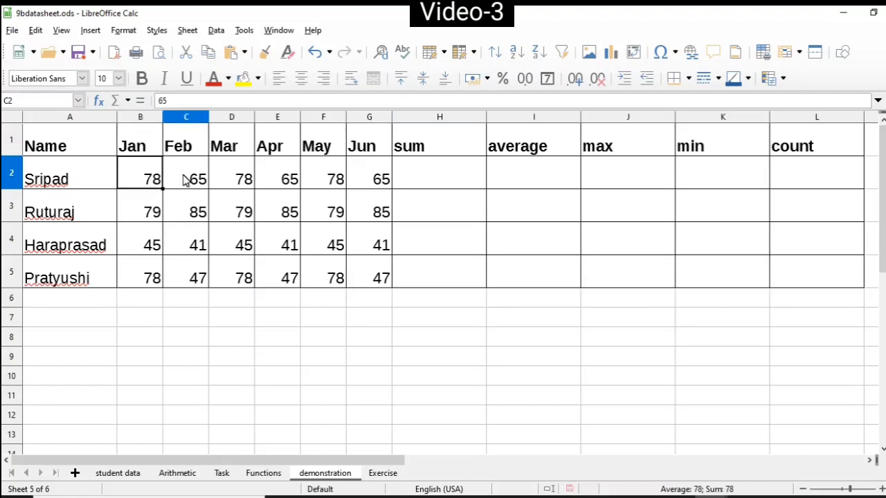
left_click(236, 180)
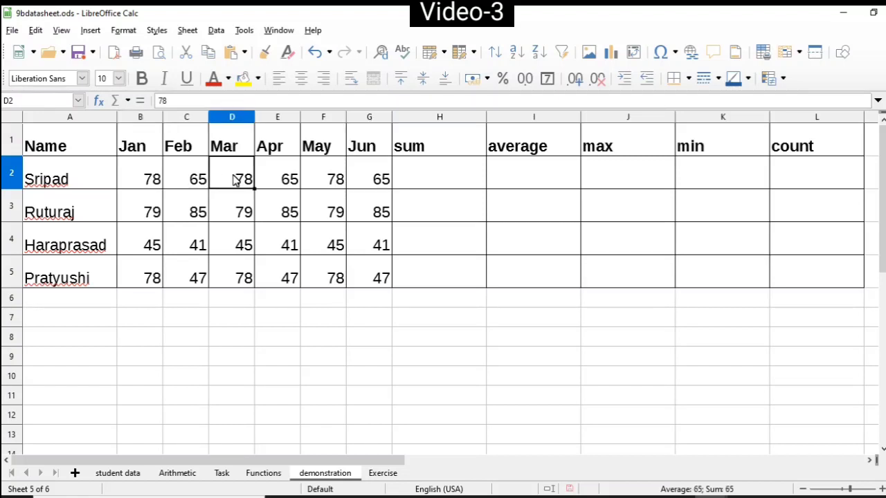
left_click(272, 179)
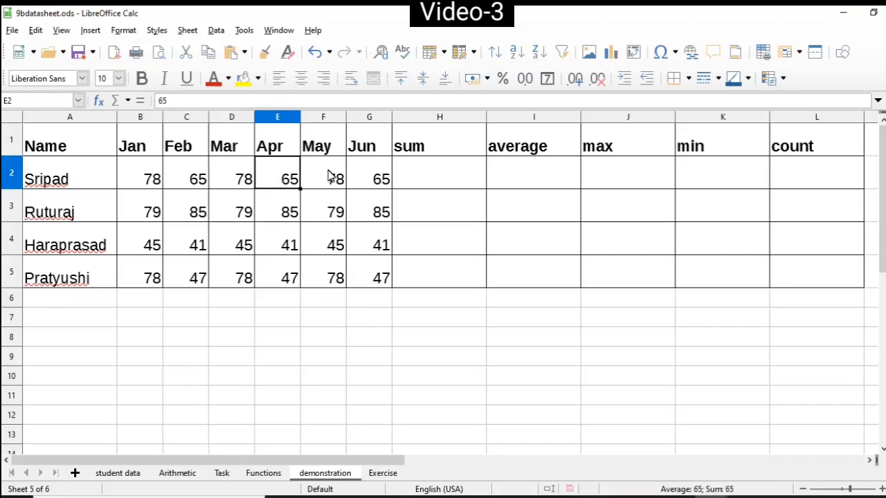
left_click(370, 178)
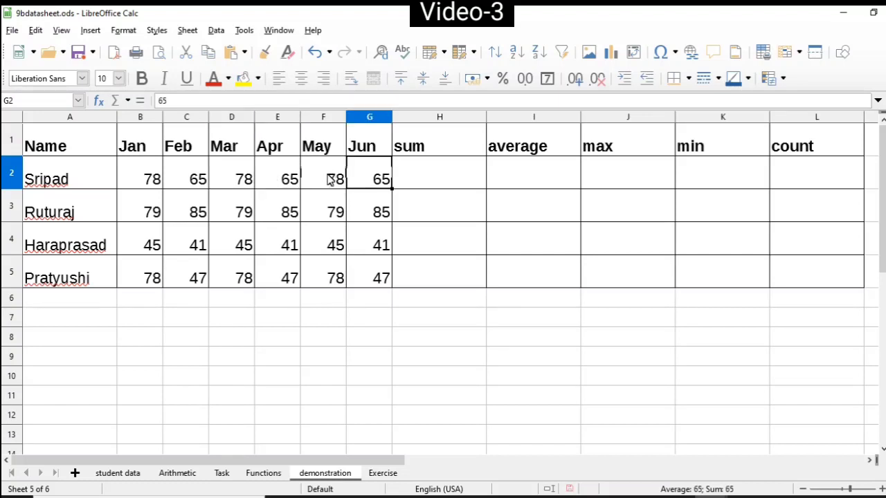
left_click(329, 178)
left_click(278, 179)
left_click(224, 179)
left_click(189, 180)
left_click(158, 179)
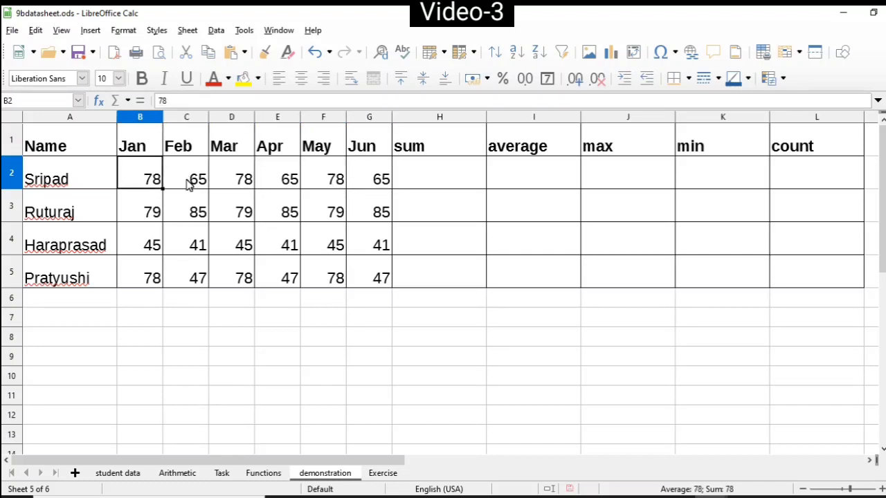
left_click(188, 181)
left_click(241, 182)
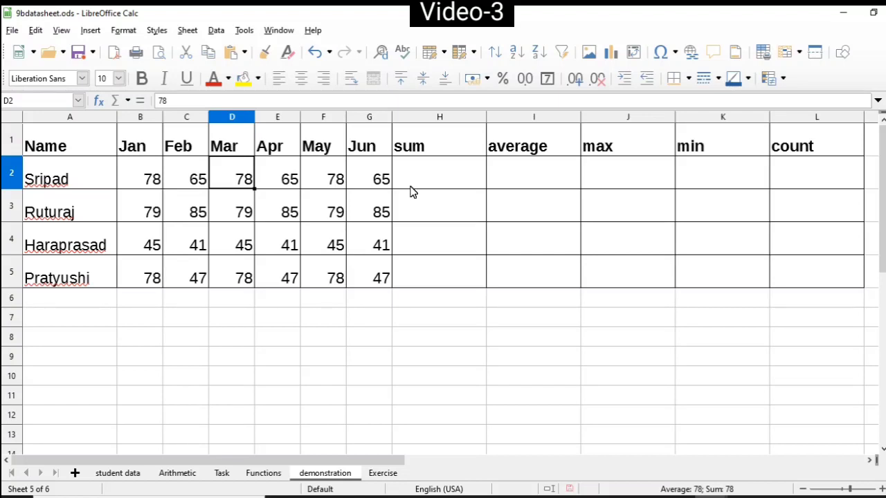
key("Left")
key("Left")
key("Right")
key("Right")
key("Right")
key("Right")
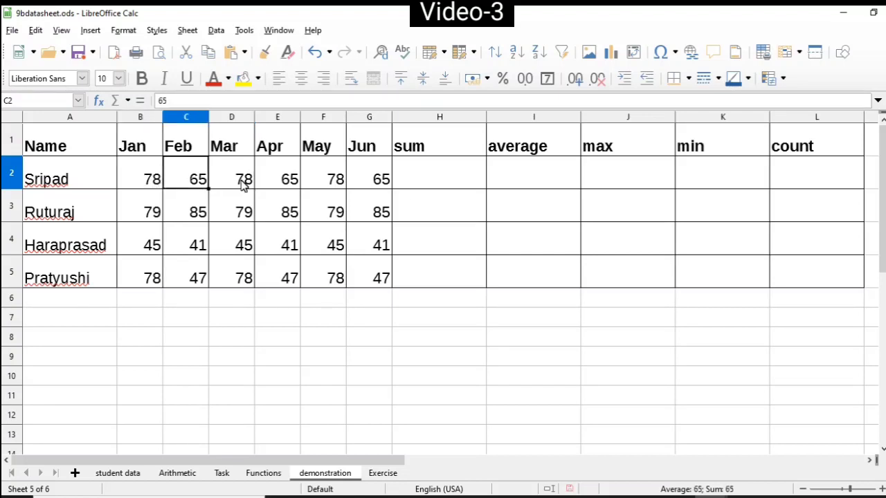
key("Right")
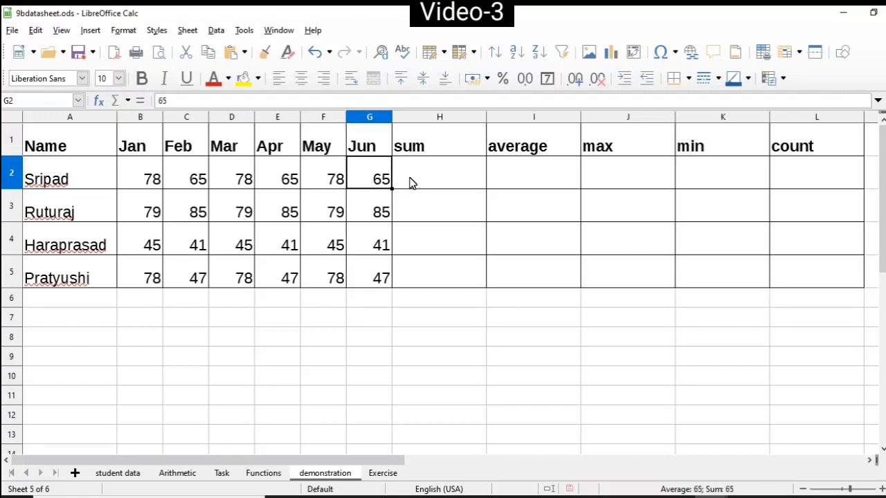
Step: Enter the formula =b2+c2+d2+e2+f2+g2 in cell H2 to add the six monthly values
key("Right")
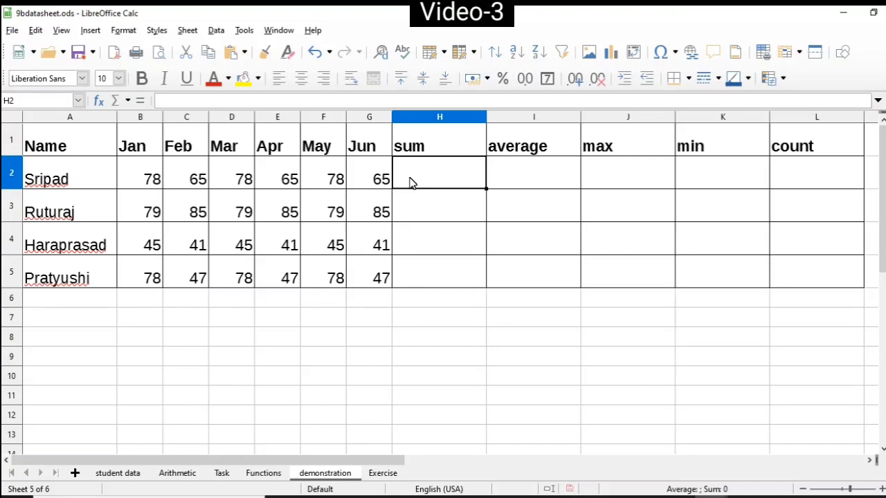
type("=")
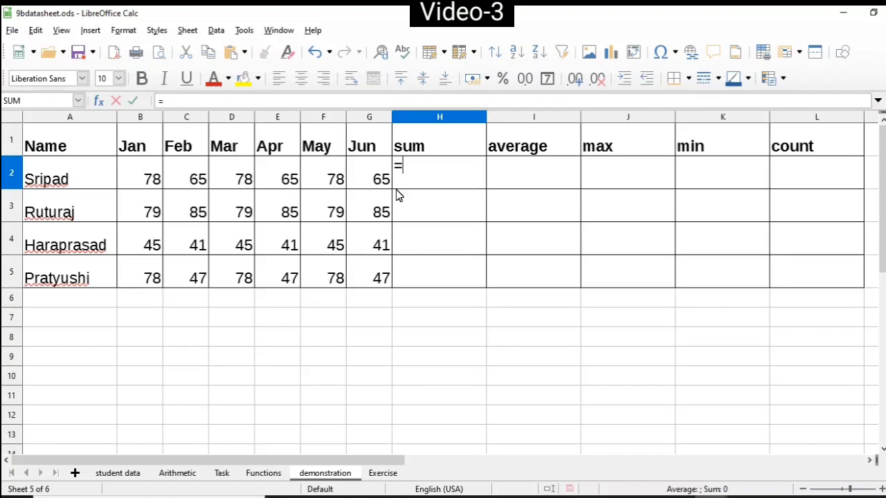
type("b2+c2+")
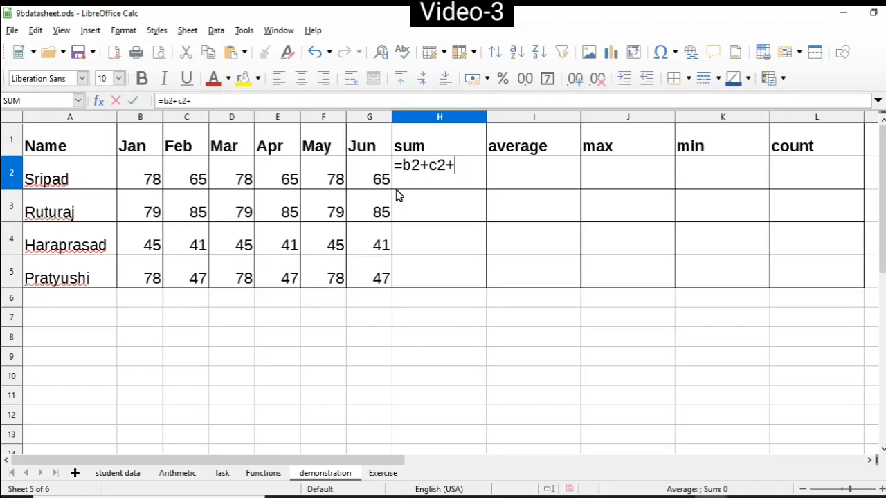
type("d2+e2")
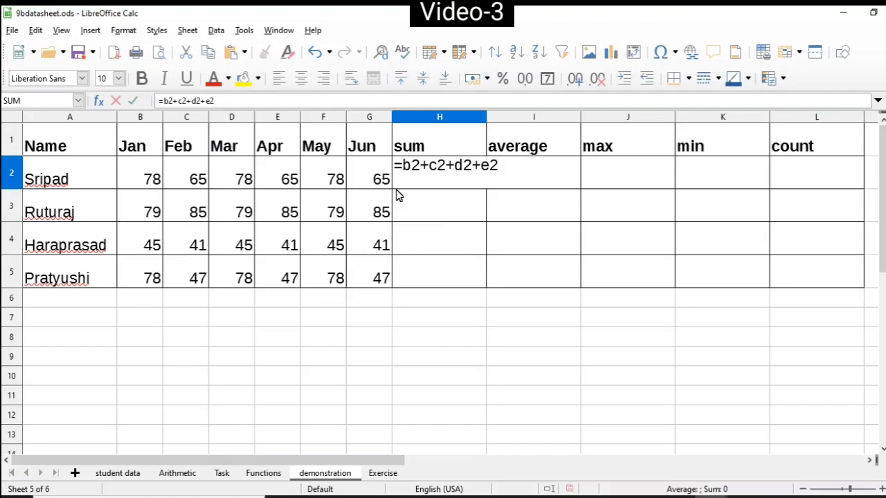
type("+f")
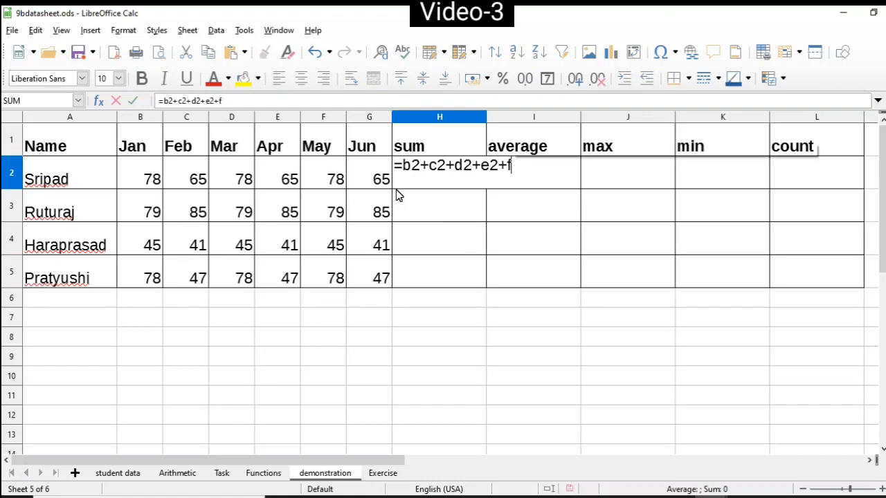
type("2")
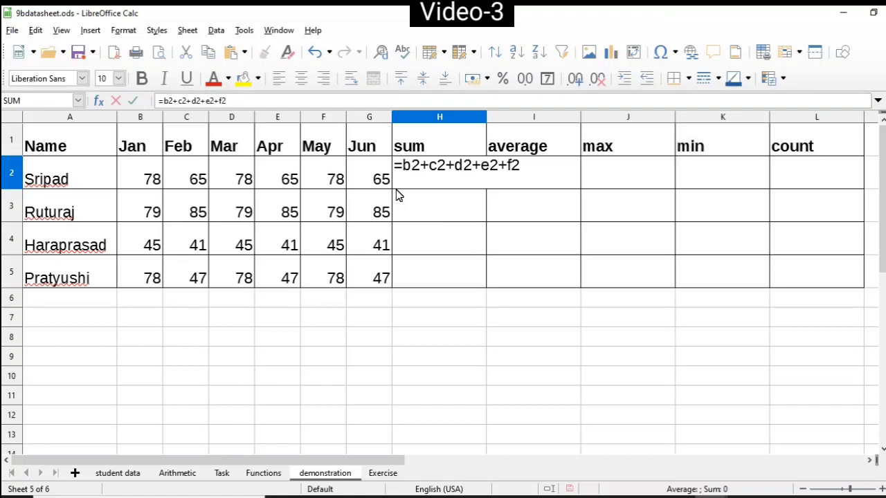
type("+g2")
key("Return")
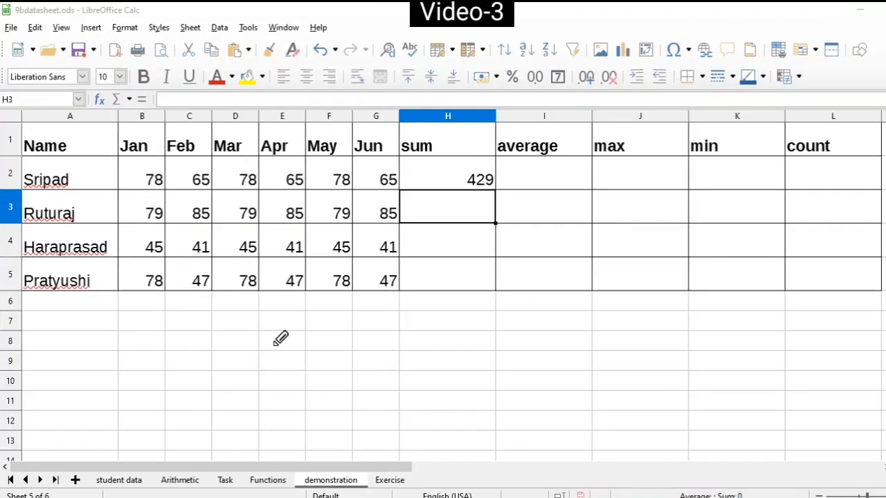
mouse_move(270, 345)
left_mouse_down()
mouse_move(287, 343)
mouse_move(288, 358)
mouse_move(311, 348)
mouse_move(307, 362)
mouse_move(346, 358)
mouse_move(362, 346)
mouse_move(385, 354)
left_mouse_up()
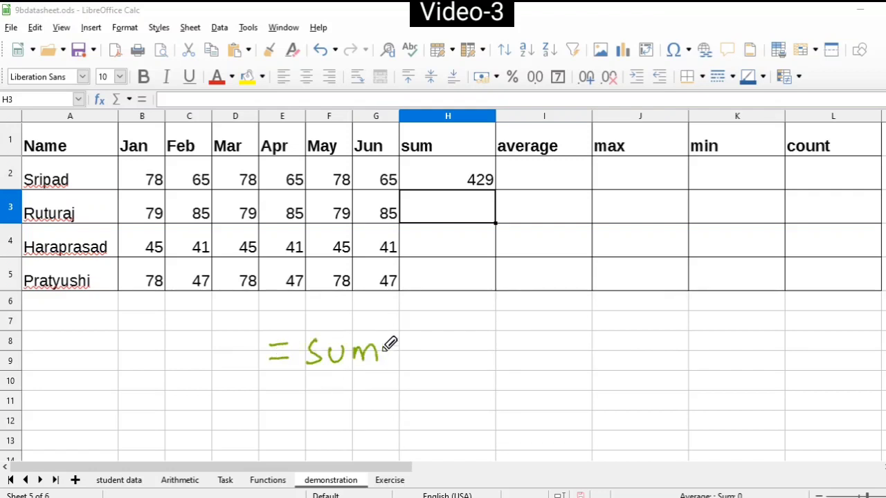
left_click_drag(407, 324, 418, 366)
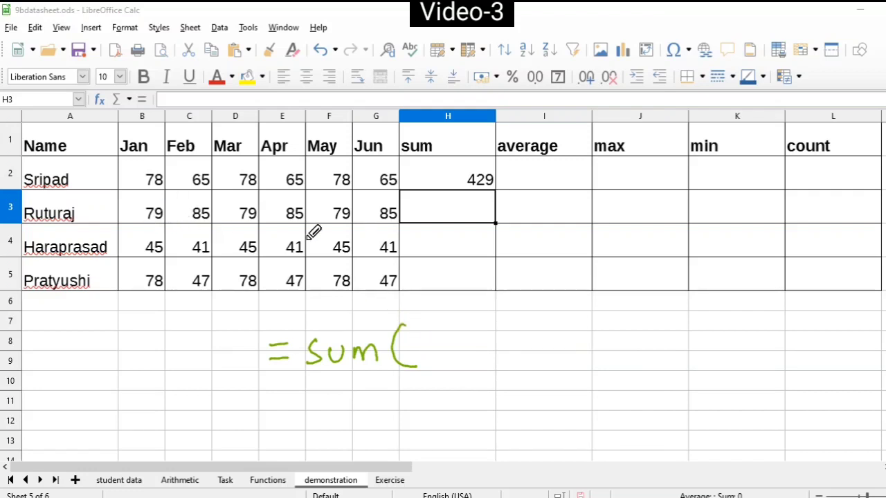
mouse_move(403, 203)
left_mouse_down()
mouse_move(331, 182)
mouse_move(197, 180)
mouse_move(121, 199)
left_mouse_up()
mouse_move(210, 234)
left_mouse_down()
mouse_move(375, 228)
mouse_move(412, 207)
left_mouse_up()
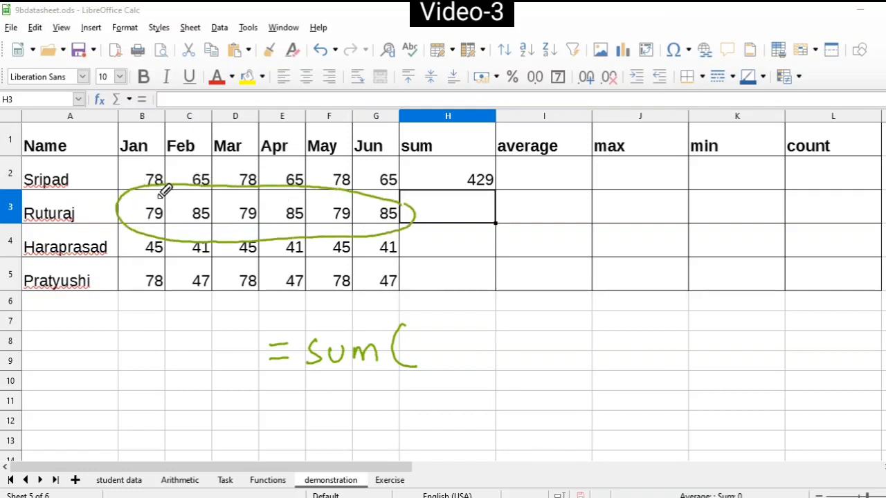
left_click_drag(153, 188, 173, 201)
mouse_move(398, 196)
left_mouse_down()
mouse_move(371, 200)
mouse_move(393, 194)
left_mouse_up()
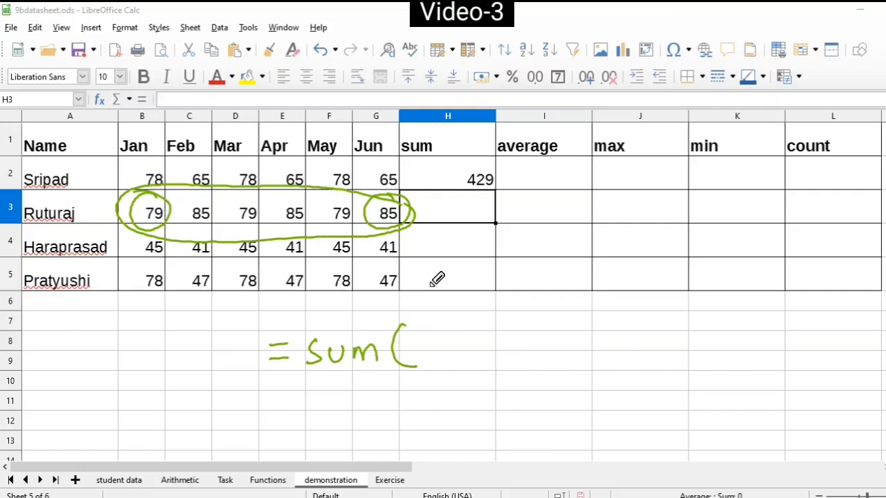
mouse_move(420, 347)
left_mouse_down()
mouse_move(425, 331)
mouse_move(443, 339)
mouse_move(443, 351)
mouse_move(476, 337)
mouse_move(476, 354)
left_mouse_up()
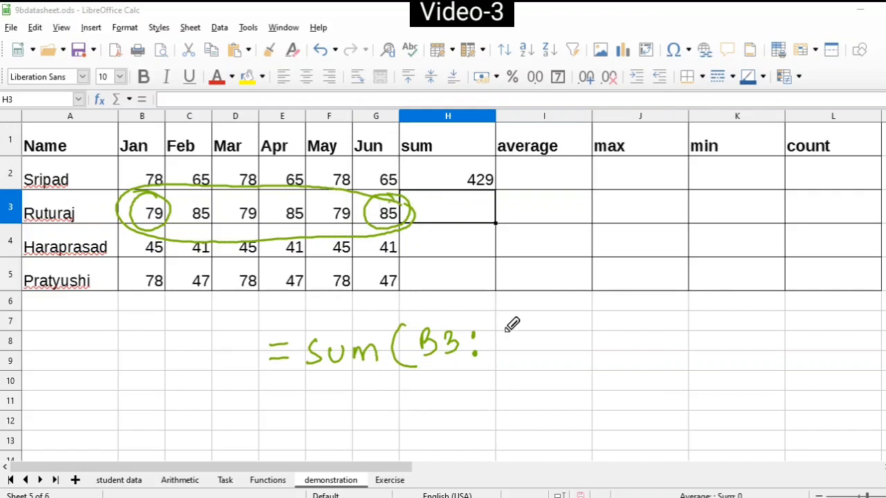
mouse_move(511, 323)
left_mouse_down()
mouse_move(494, 336)
mouse_move(516, 340)
mouse_move(514, 351)
left_mouse_up()
left_click_drag(530, 322, 530, 363)
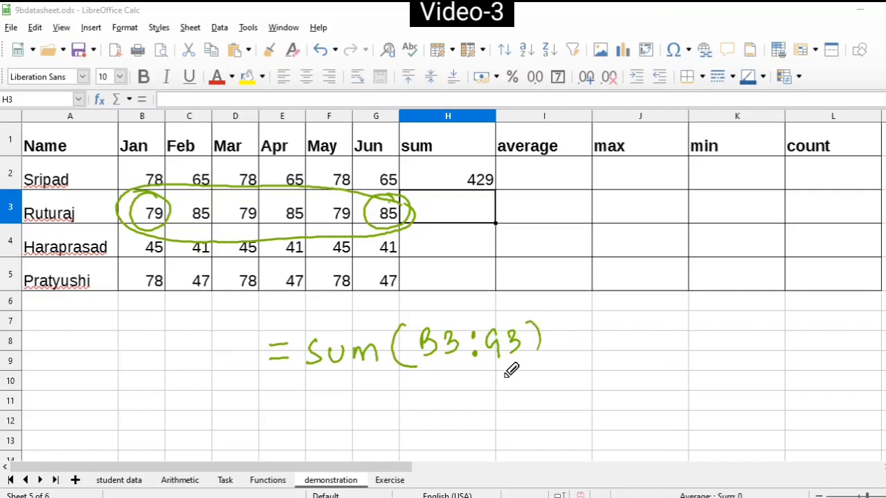
mouse_move(471, 400)
left_mouse_down()
mouse_move(473, 372)
mouse_move(480, 382)
left_mouse_up()
mouse_move(451, 415)
left_mouse_down()
mouse_move(451, 436)
mouse_move(482, 434)
mouse_move(504, 418)
mouse_move(512, 454)
left_mouse_up()
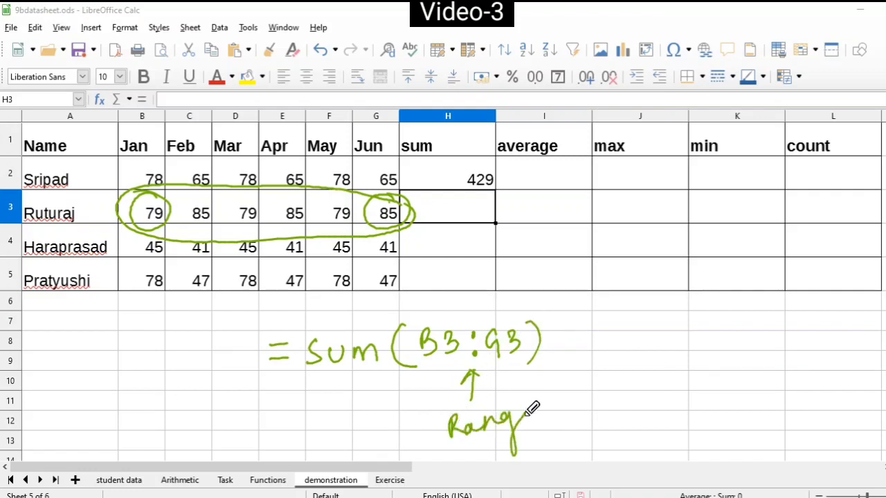
left_click_drag(529, 415, 550, 414)
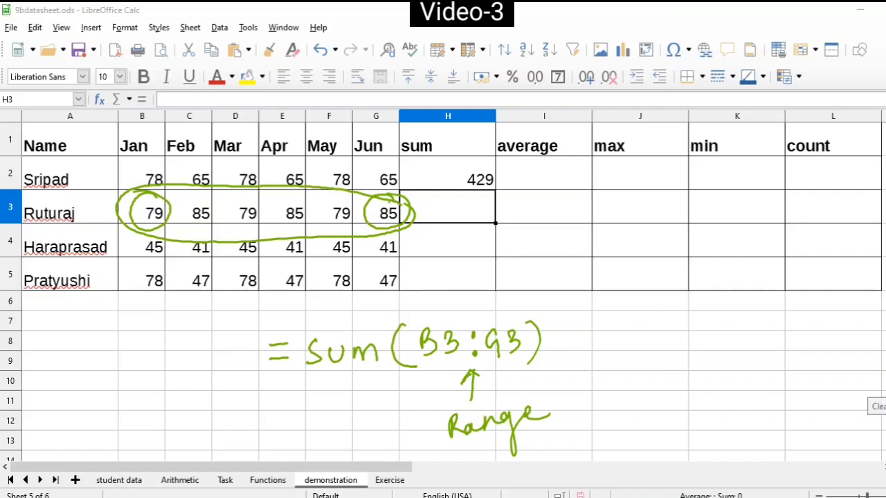
left_click(883, 404)
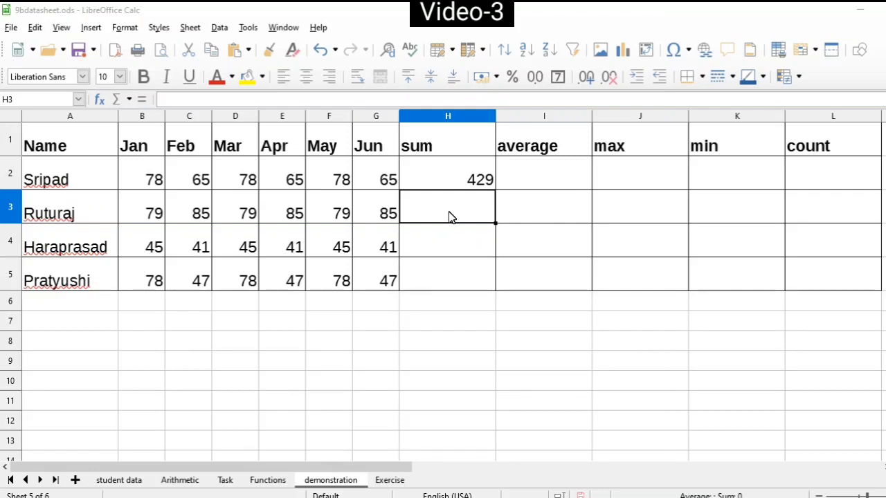
Step: Enter the formula =sum(b3:g3) in cell H3 to total the row's monthly values
type("=")
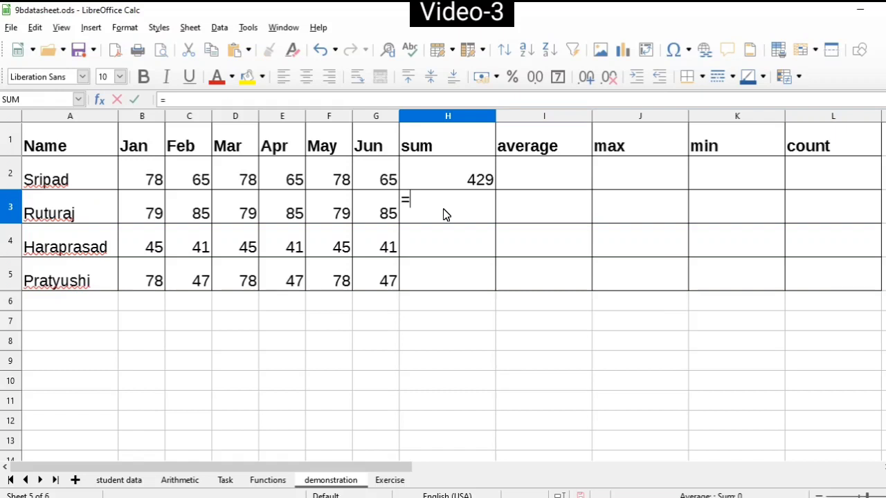
type("sum(")
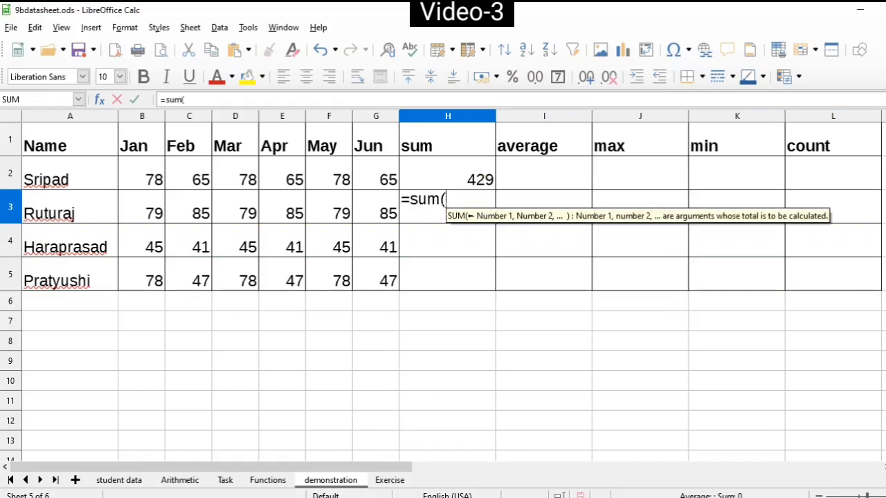
type("b3:")
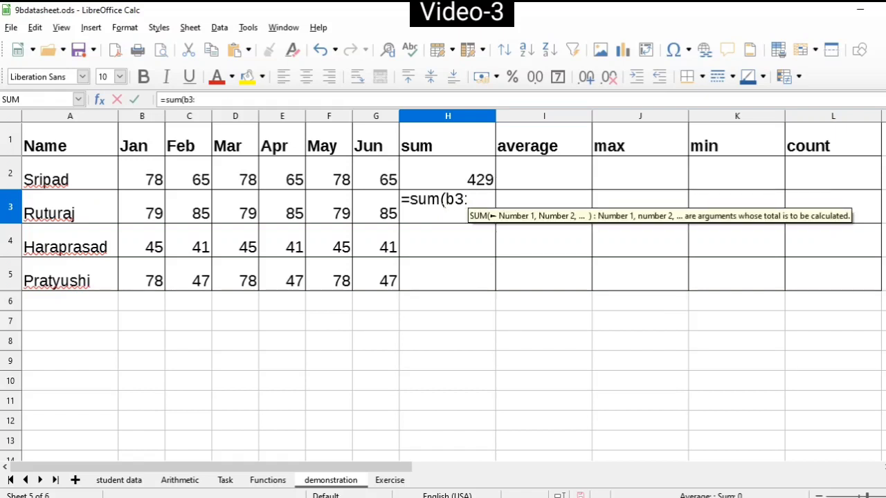
type("g3")
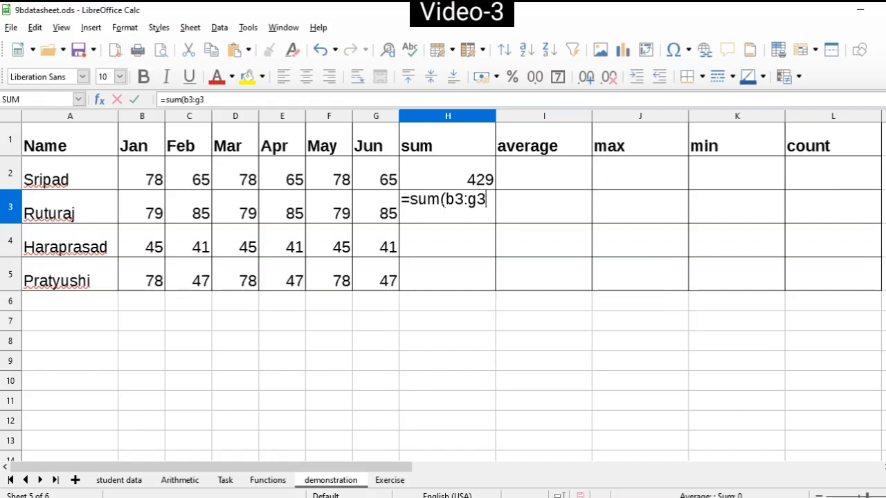
type(")")
key("Return")
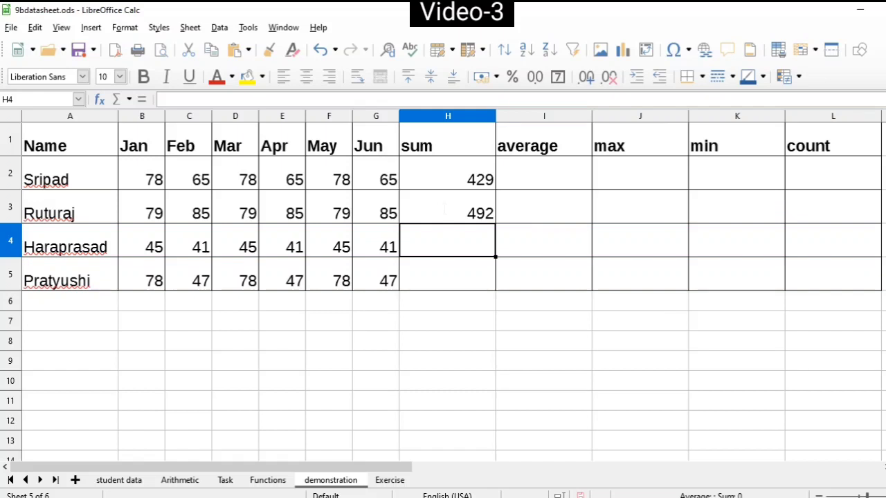
Step: Copy the SUM formula from H3 down through H5 to total the remaining rows
left_click(457, 214)
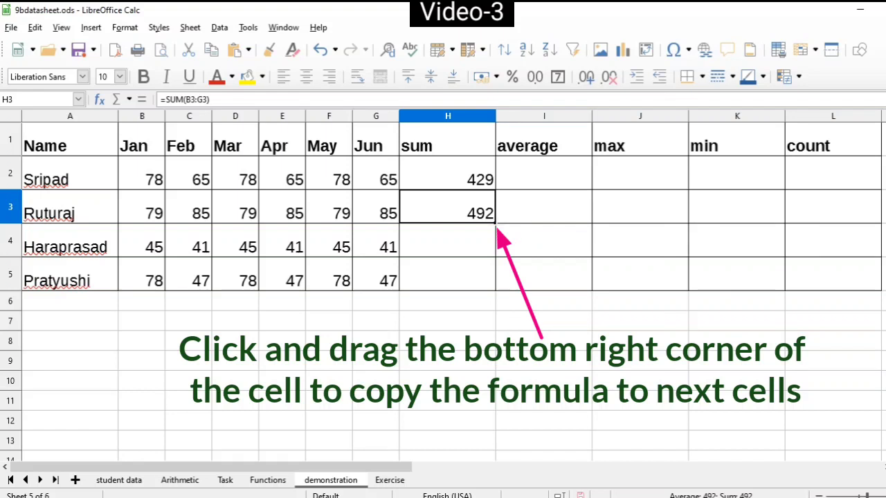
left_click_drag(496, 223, 496, 255)
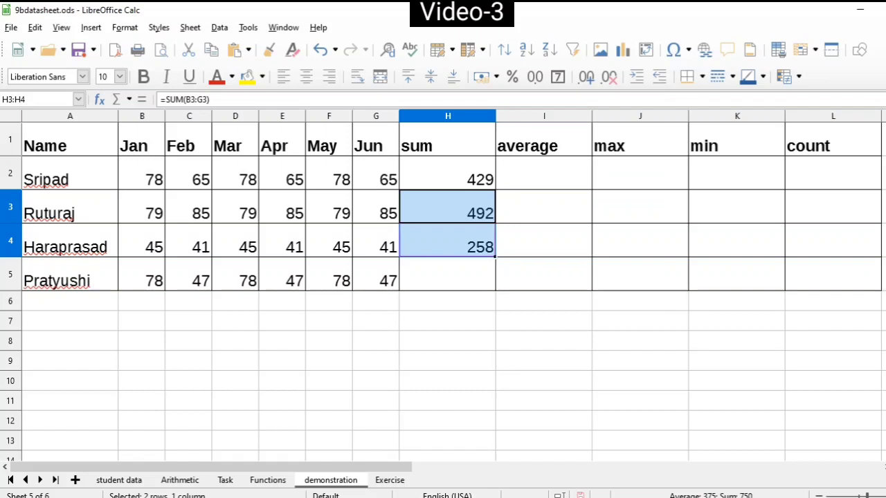
left_click_drag(495, 257, 497, 291)
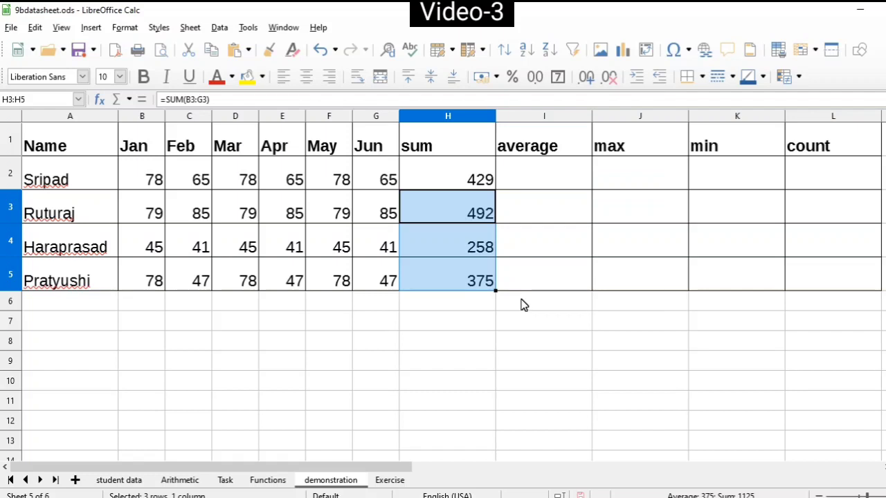
left_click(521, 299)
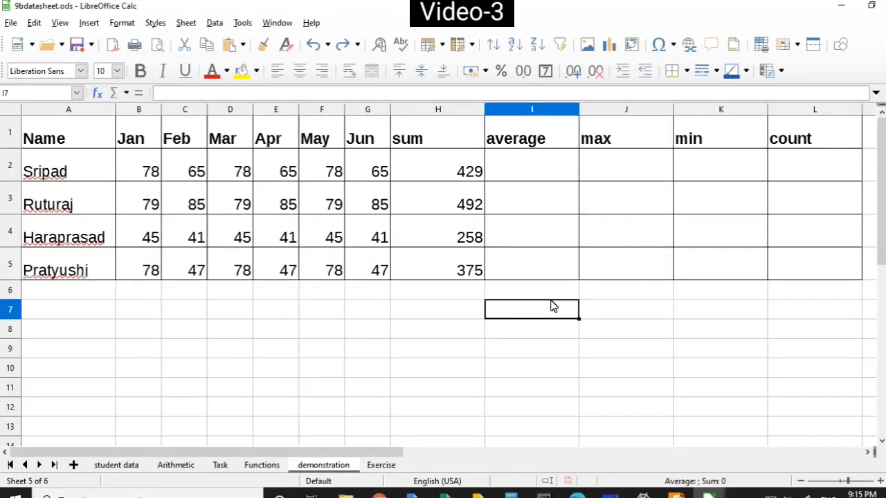
Step: Compare the formulas in H3 and H4, examining the cell range used by the copied SUM formula in H4
left_click(455, 201)
left_click(464, 238)
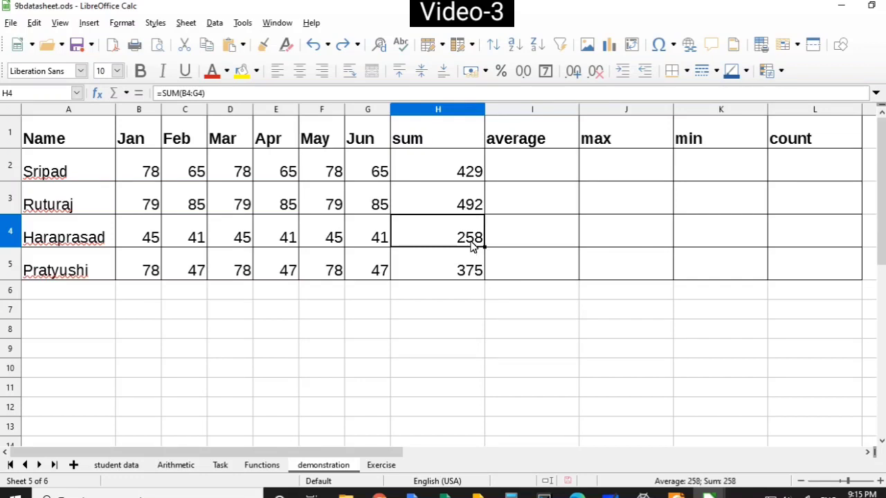
left_click(471, 206)
left_click(473, 246)
double_click(456, 243)
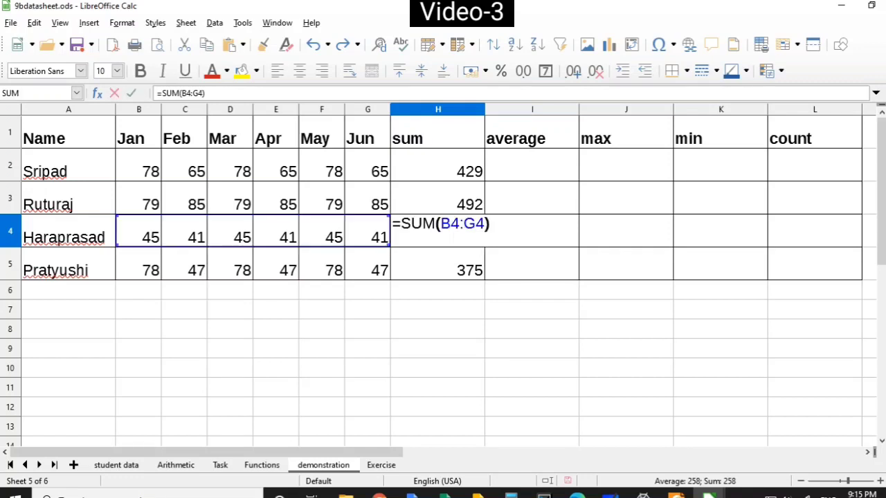
left_click_drag(441, 224, 487, 224)
key("Return")
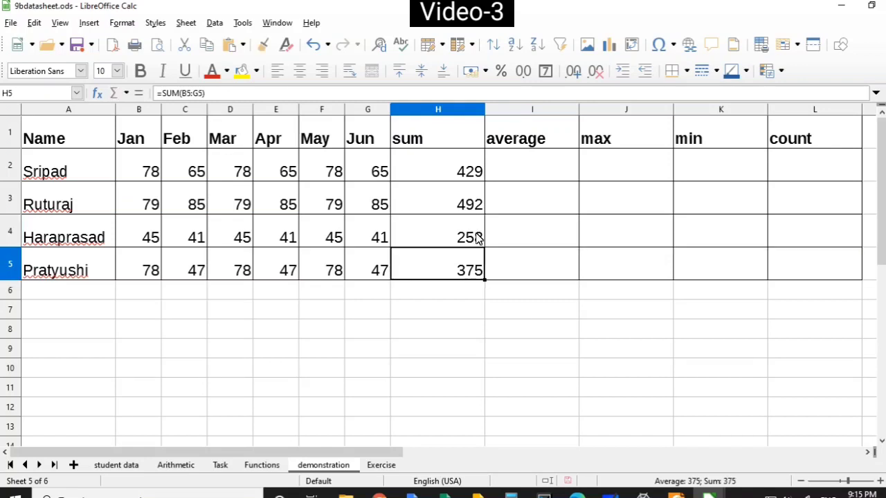
left_click(481, 239)
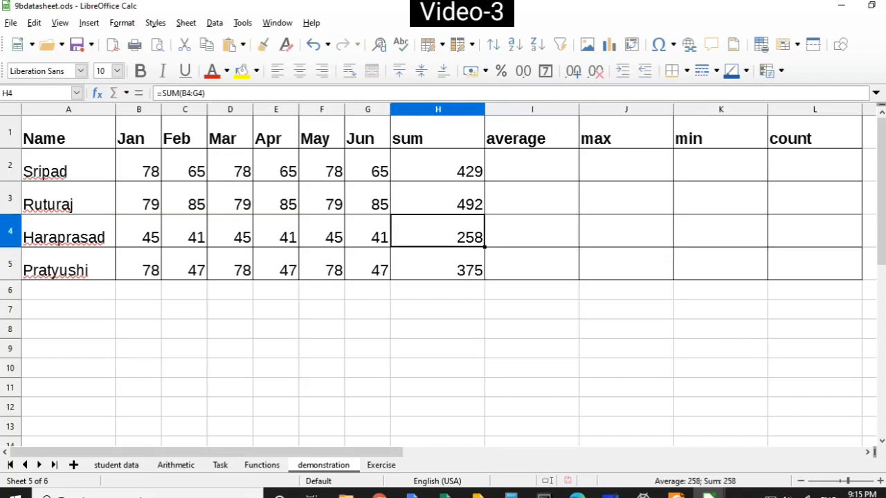
triple_click(158, 93)
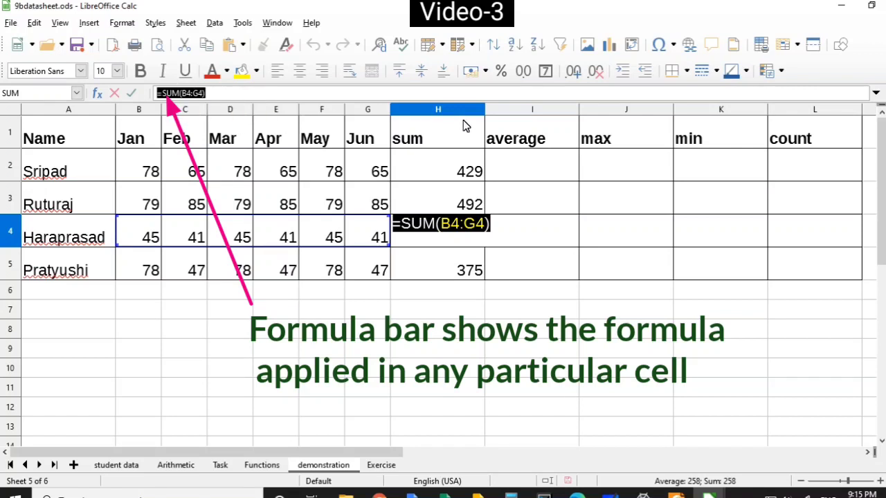
key("Return")
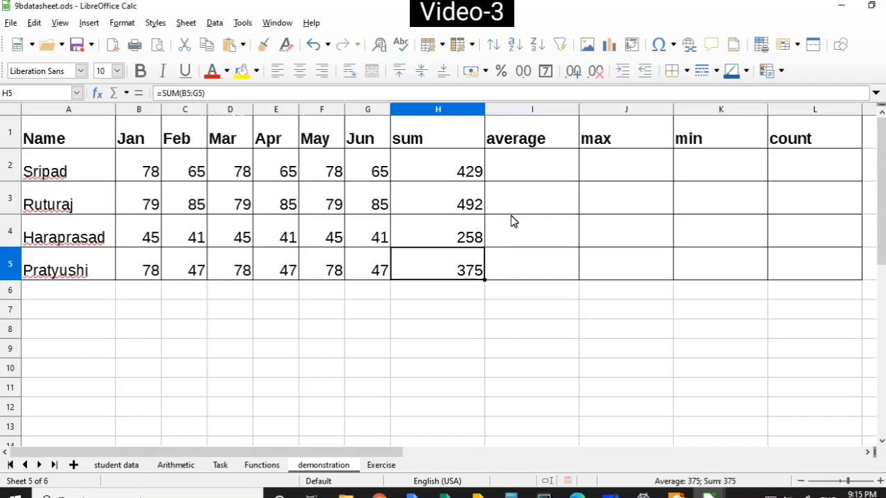
Step: Enter the formula =average(b2:g2) in cell I2 to average the row's monthly values
left_click(529, 172)
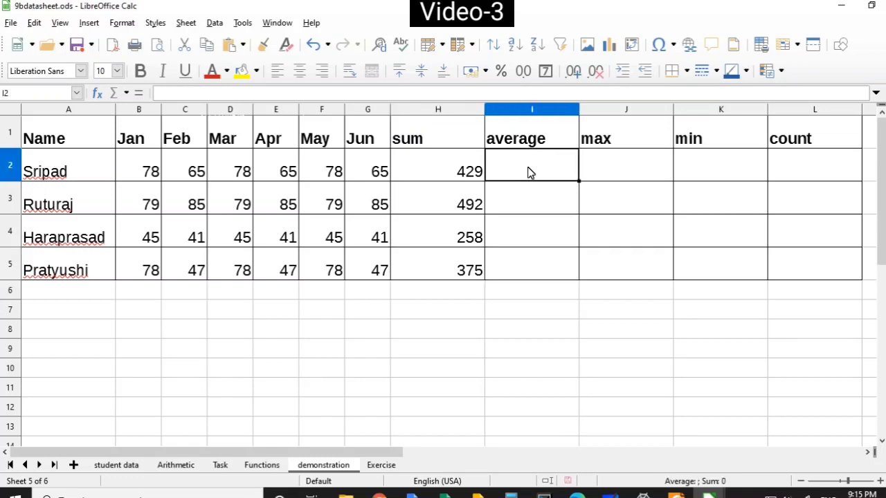
type("=a")
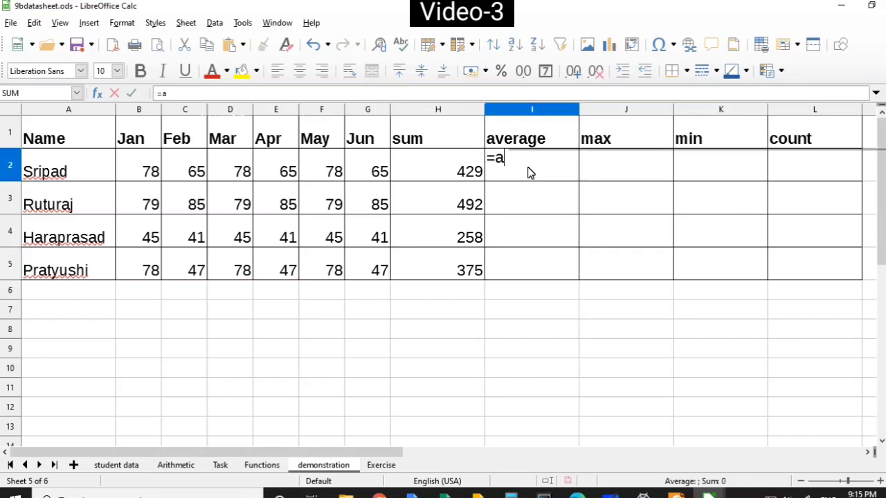
type("verage")
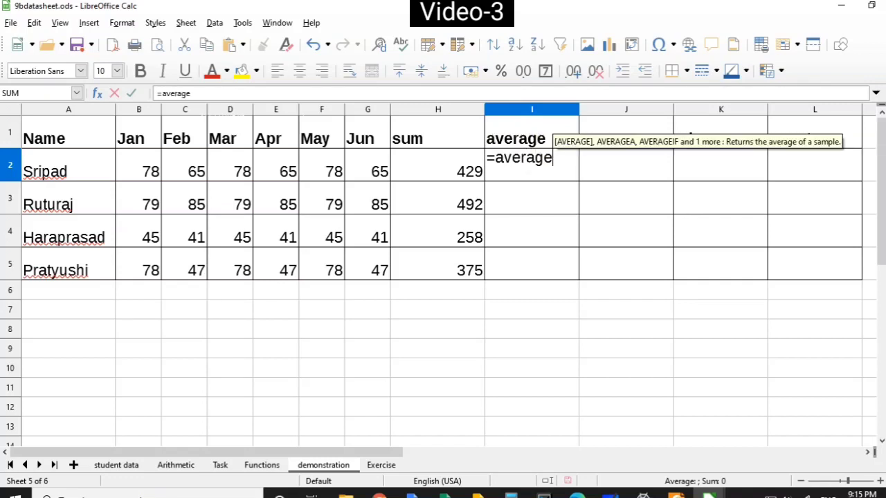
type("(")
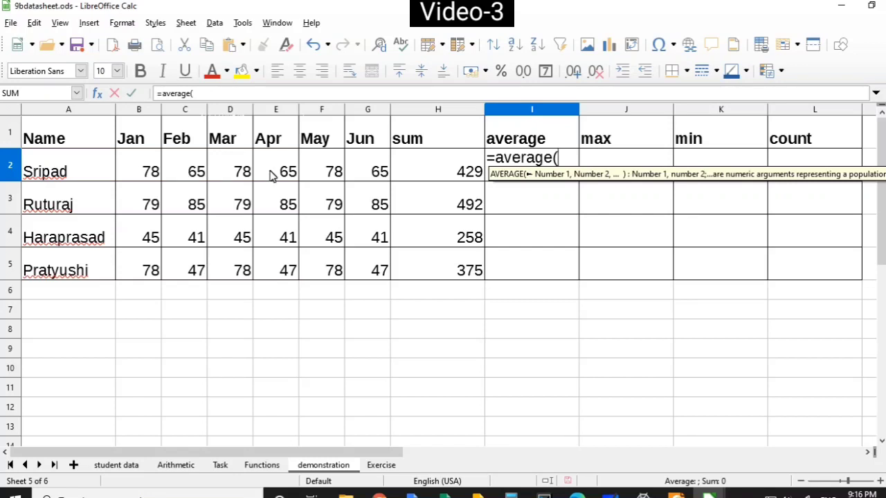
type("b2")
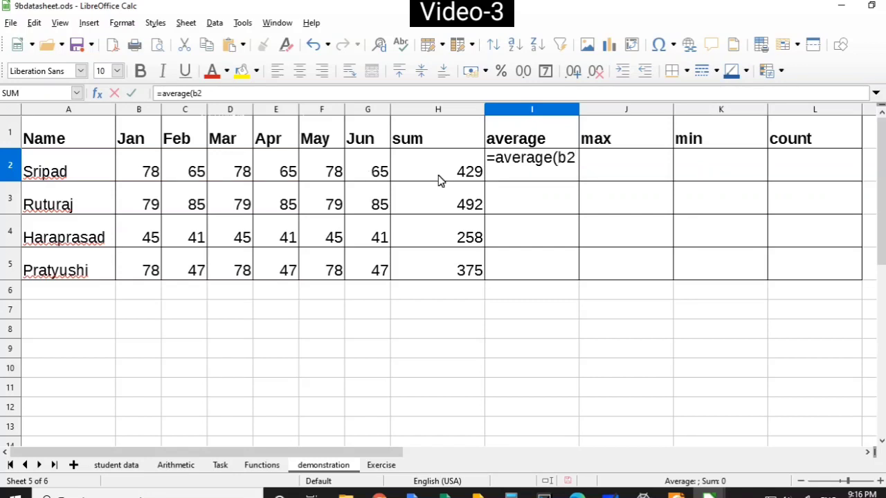
type(":g2)")
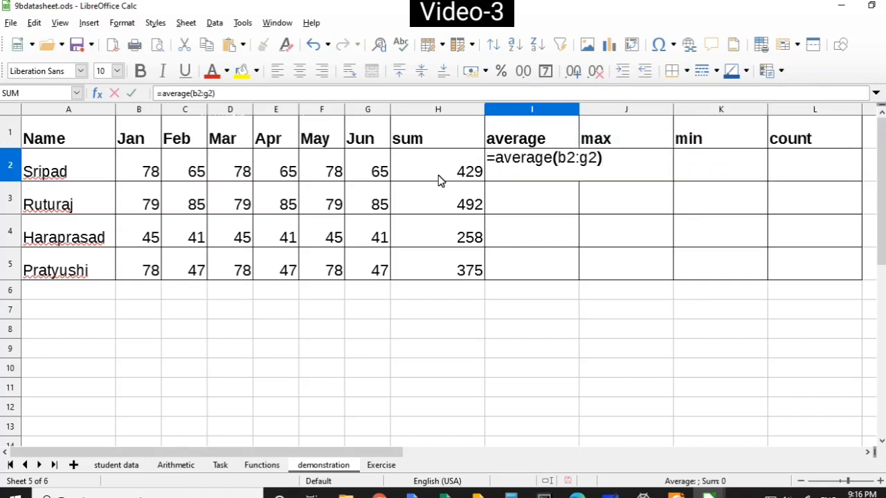
key("Return")
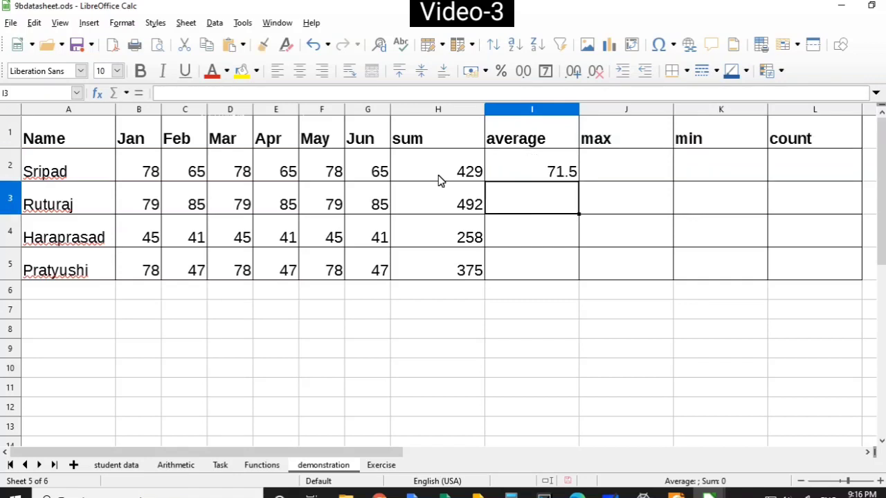
Step: Copy the AVERAGE formula from I2 down through I5
left_click(539, 168)
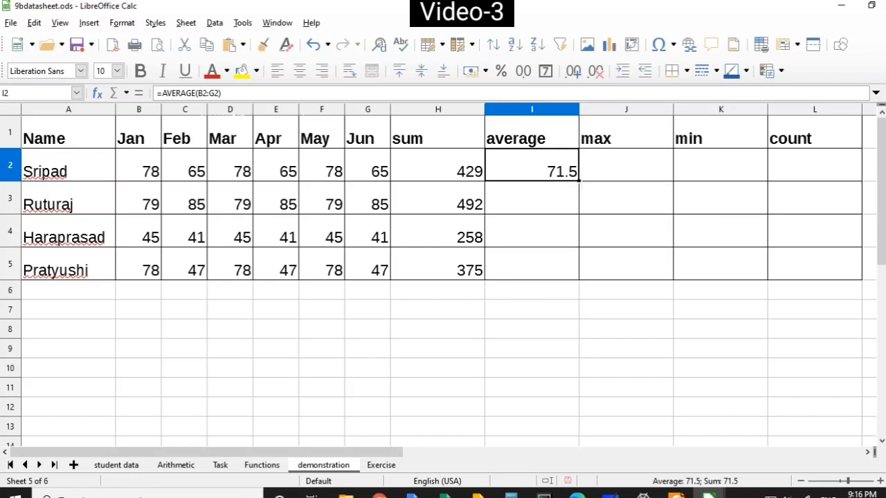
left_click_drag(579, 181, 578, 268)
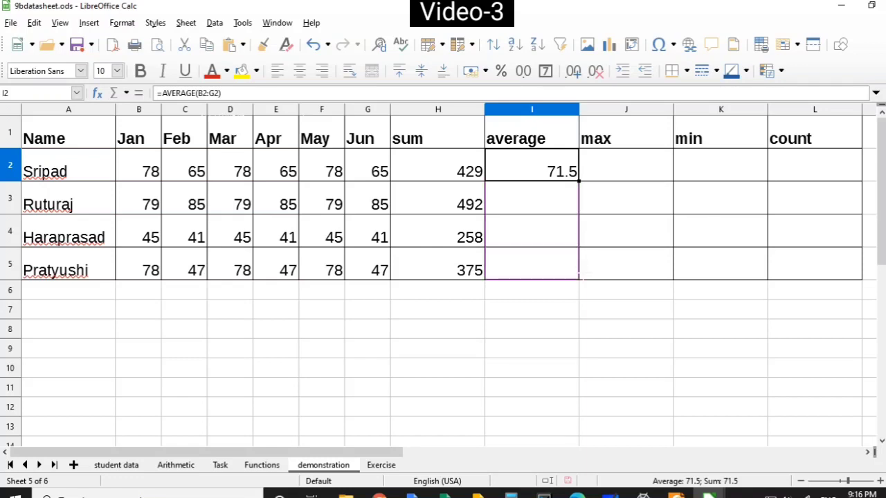
left_click_drag(580, 276, 580, 277)
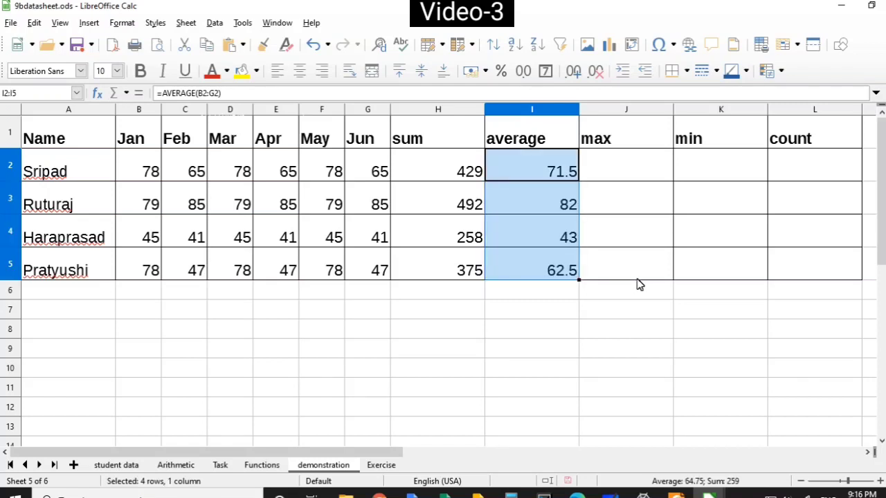
Step: Look over the monthly values in B2:G2 and enter the formula =max(b2:g2) in cell J2
left_click(627, 169)
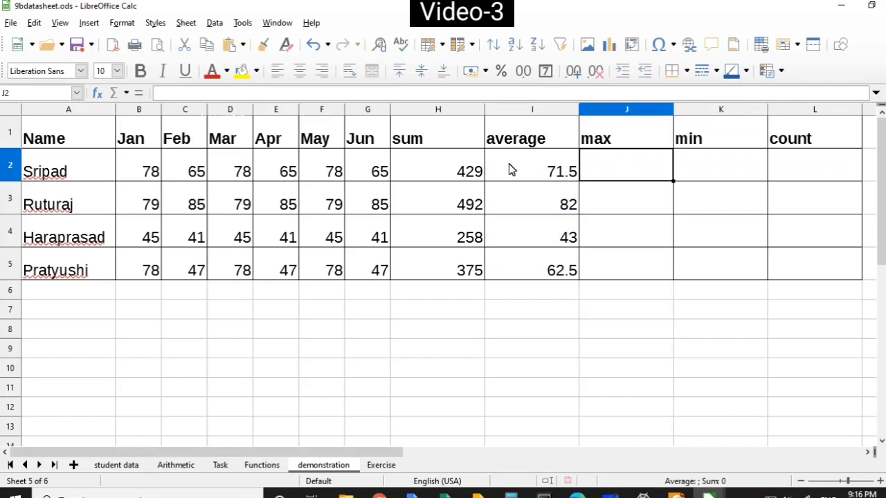
left_click_drag(369, 174, 148, 174)
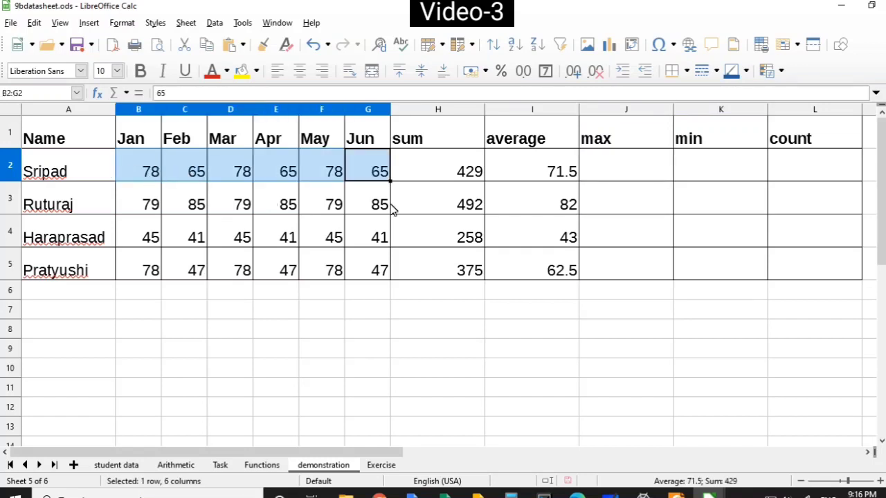
left_click(337, 179)
left_click(236, 178)
left_click(158, 179)
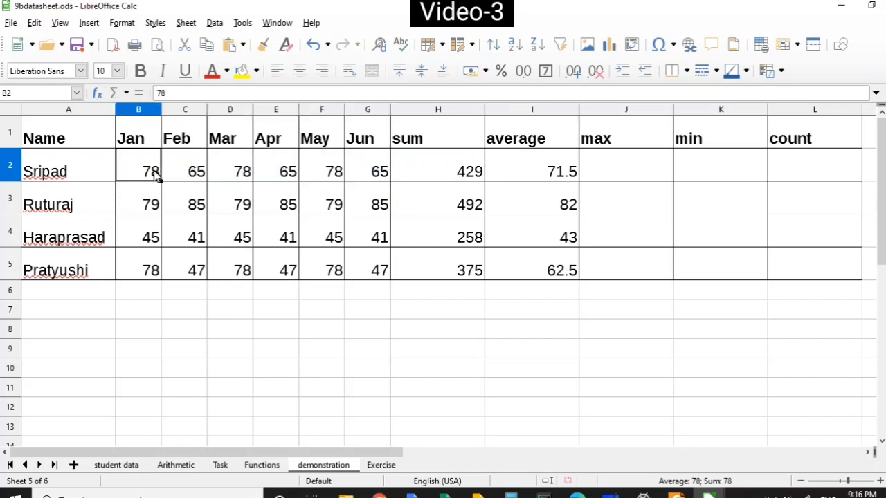
left_click(621, 175)
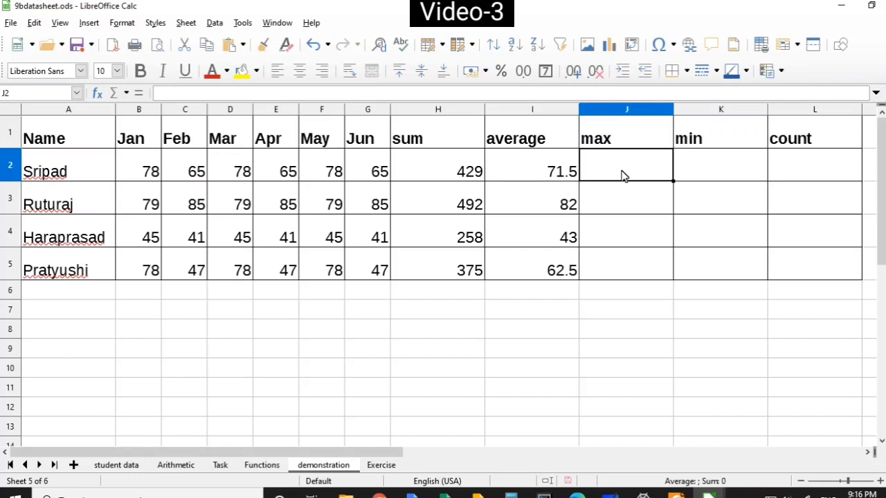
type("=max(")
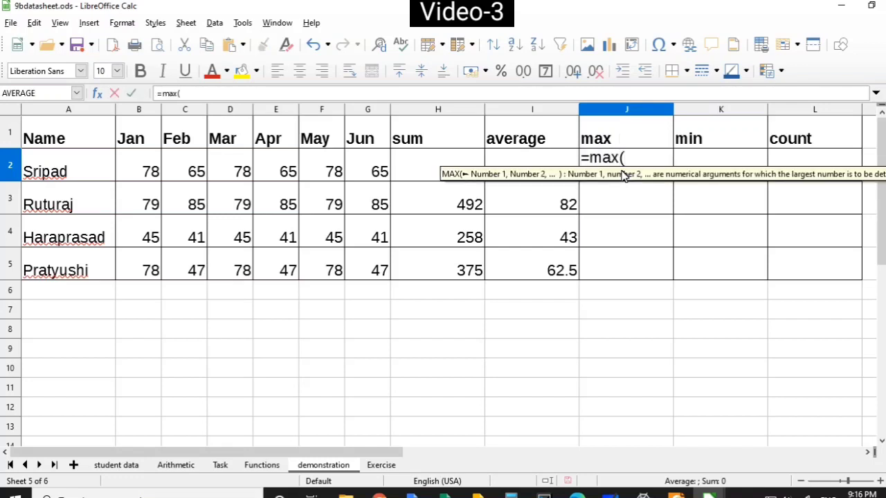
type("b2:g")
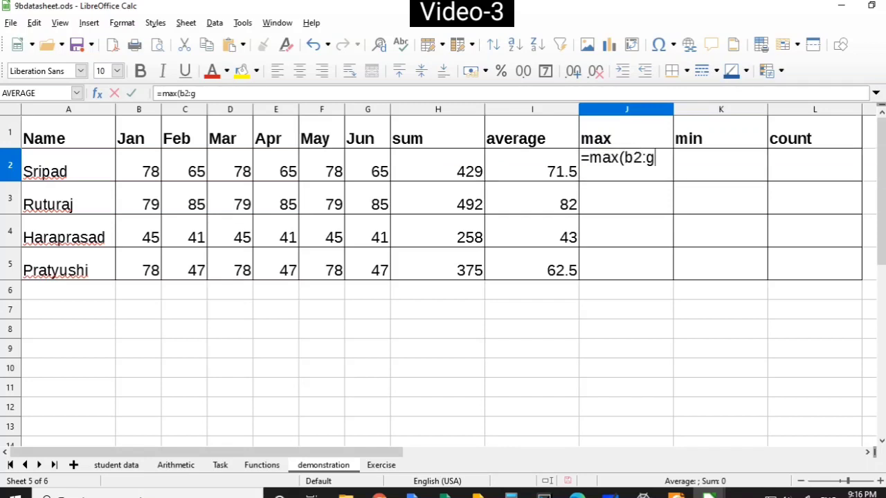
type("2)")
key("Return")
Step: Copy the MAX formula from J2 down through J5 and check it against the monthly values in rows 3 to 5
left_click(641, 176)
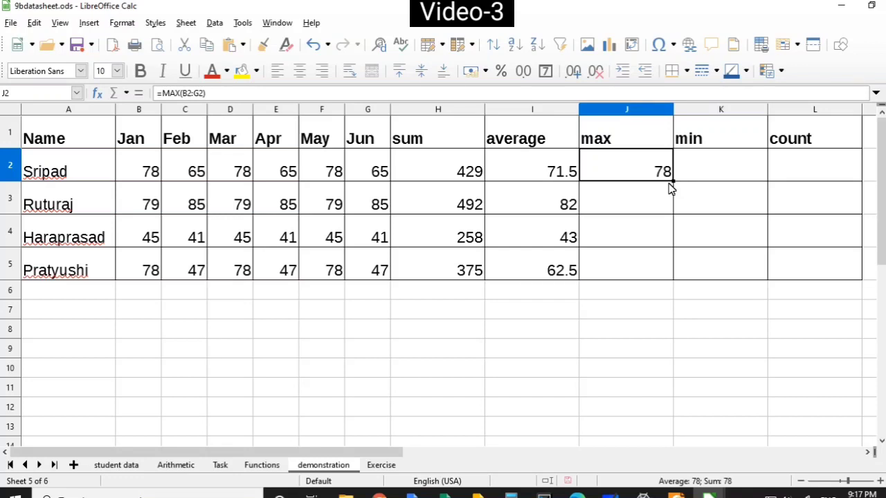
left_click_drag(670, 187, 679, 279)
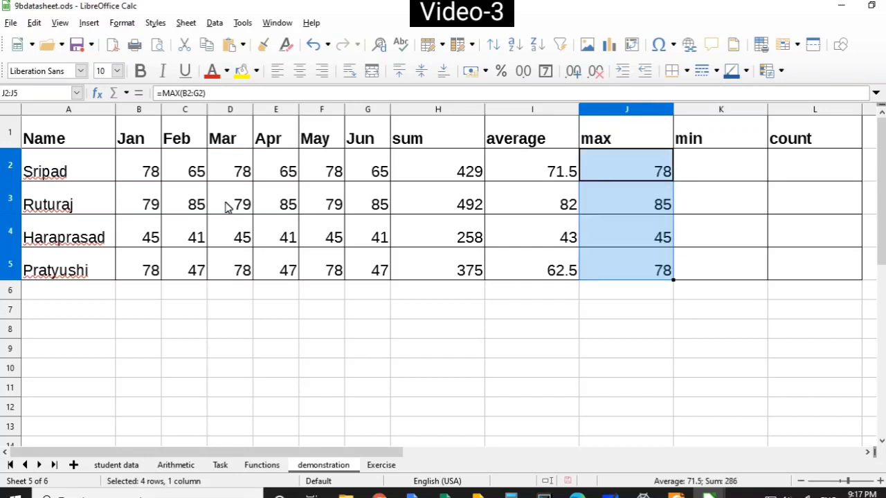
left_click_drag(142, 204, 382, 203)
left_click(158, 239)
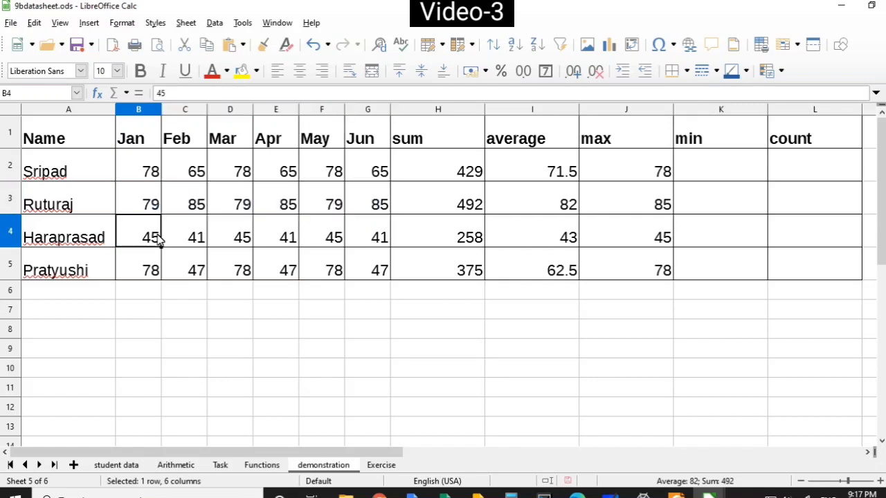
left_click_drag(157, 239, 377, 239)
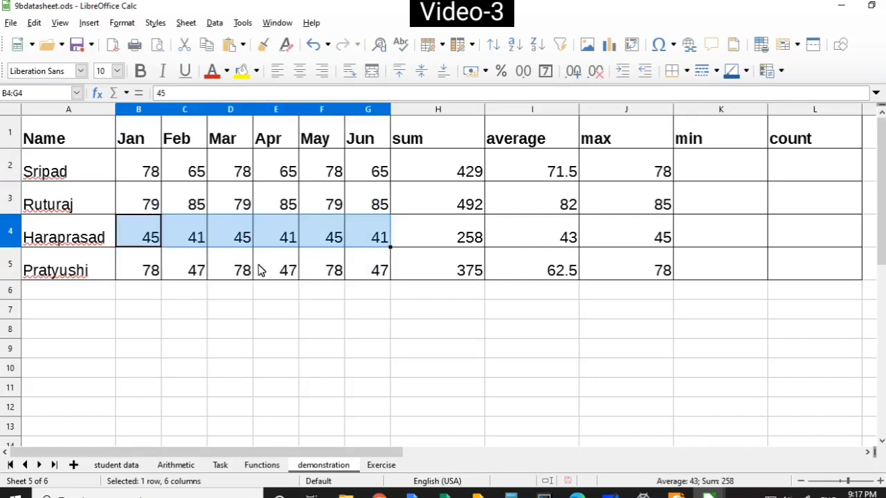
left_click_drag(149, 271, 366, 275)
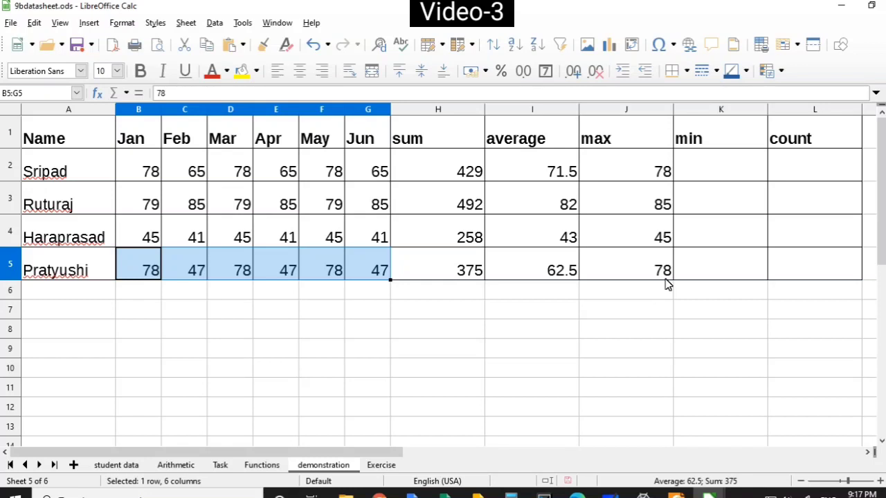
Step: Enter the formula =min(b2:g2) in cell K2 and copy it down through K5
left_click(712, 173)
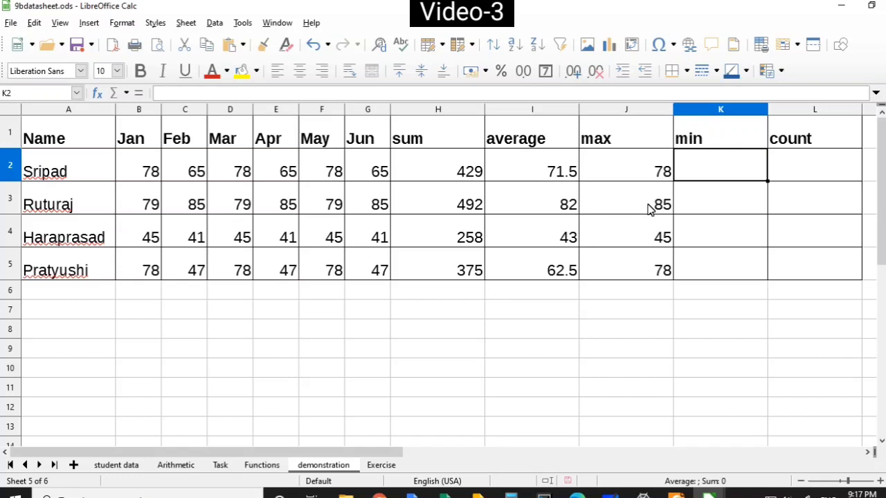
type("=min(")
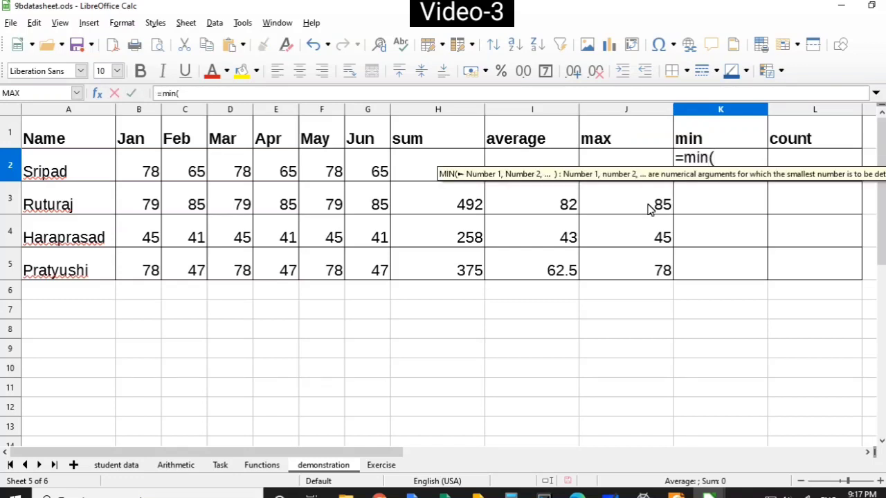
type("b2:")
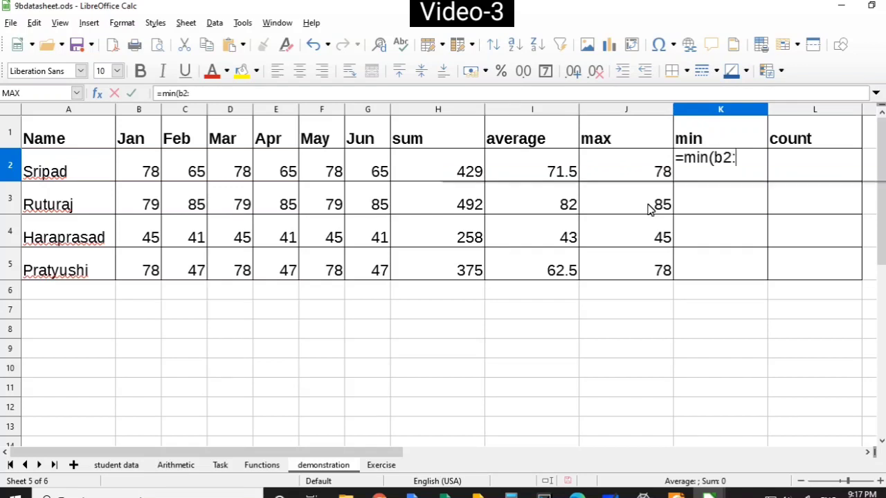
type("g2)")
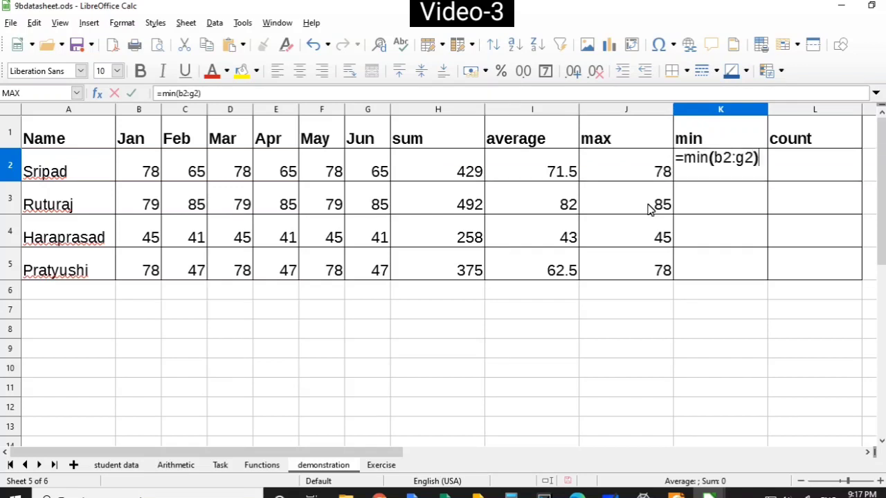
key("Return")
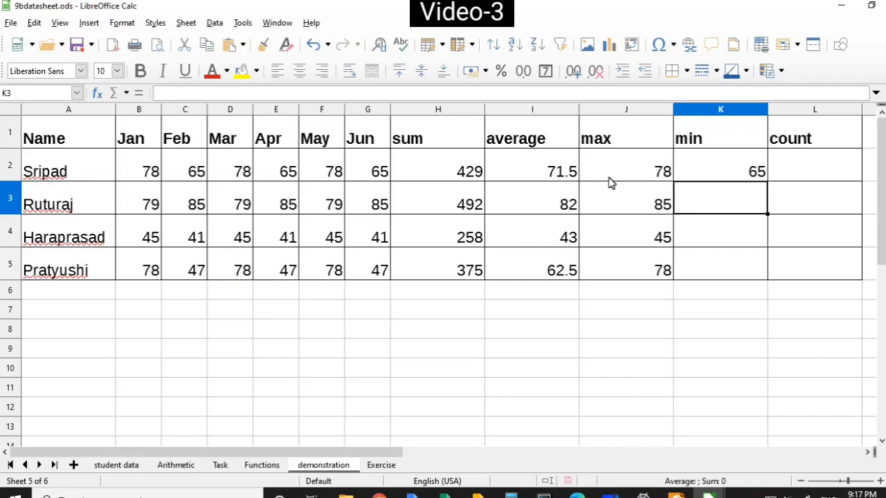
left_click(745, 172)
left_click_drag(767, 180, 770, 281)
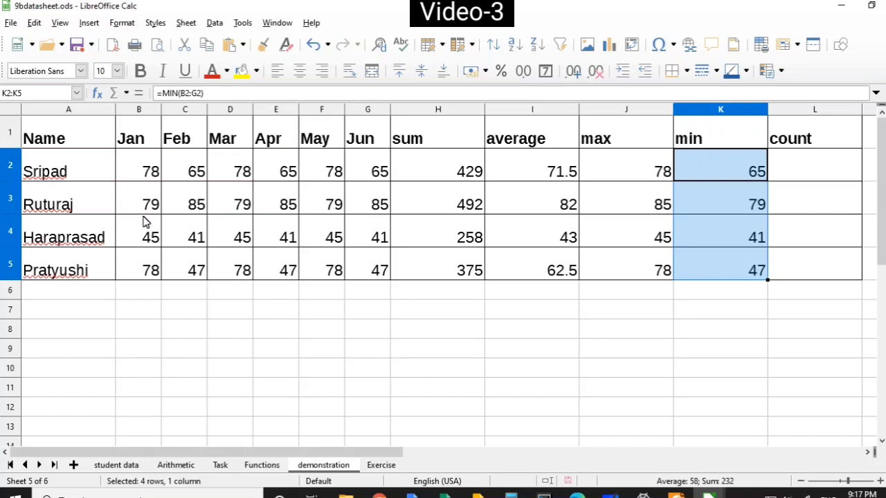
Step: Enter the formula =count(b2:g2) in cell L2 and check it against the monthly values in B2:G2
left_click(803, 178)
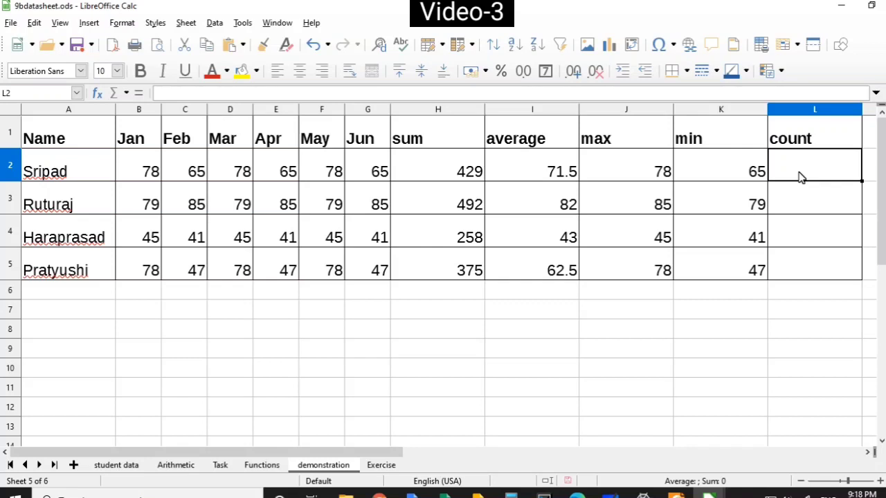
type("=count(")
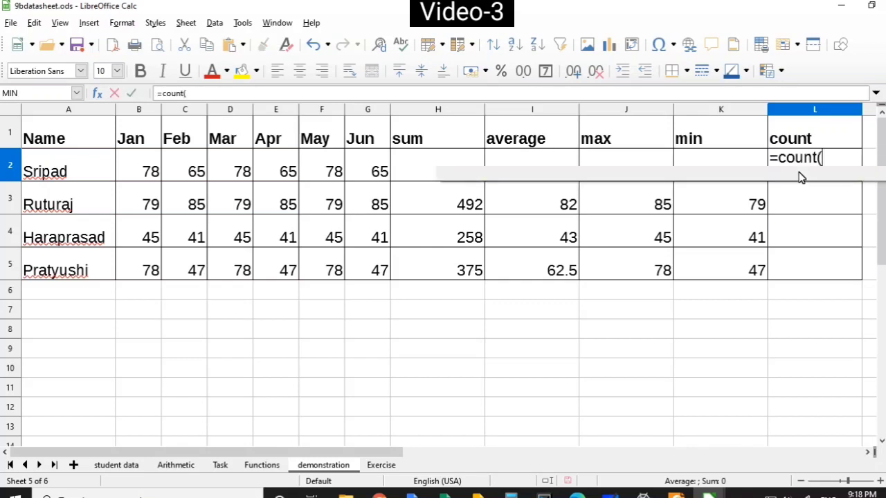
type("b2")
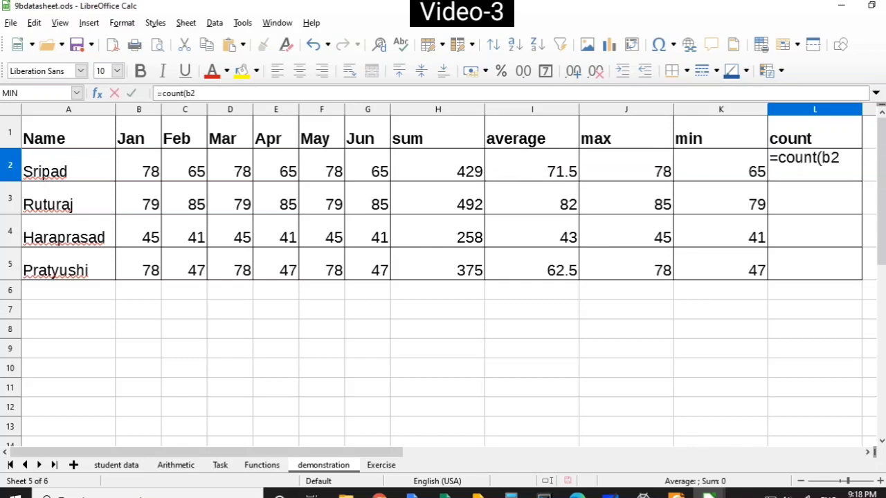
type(":g2)")
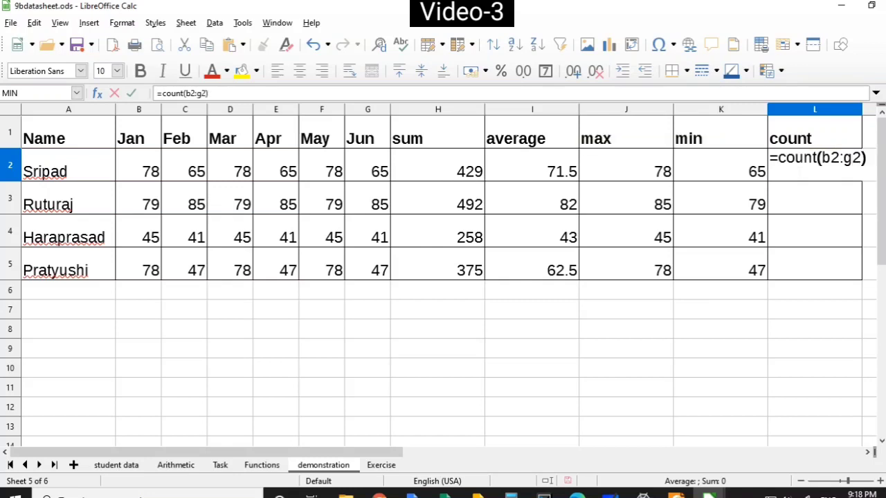
key("Return")
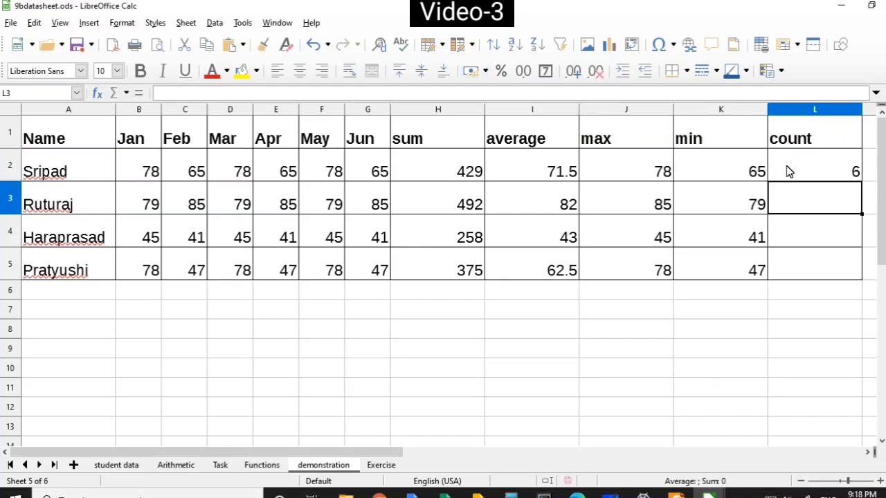
left_click_drag(362, 170, 148, 170)
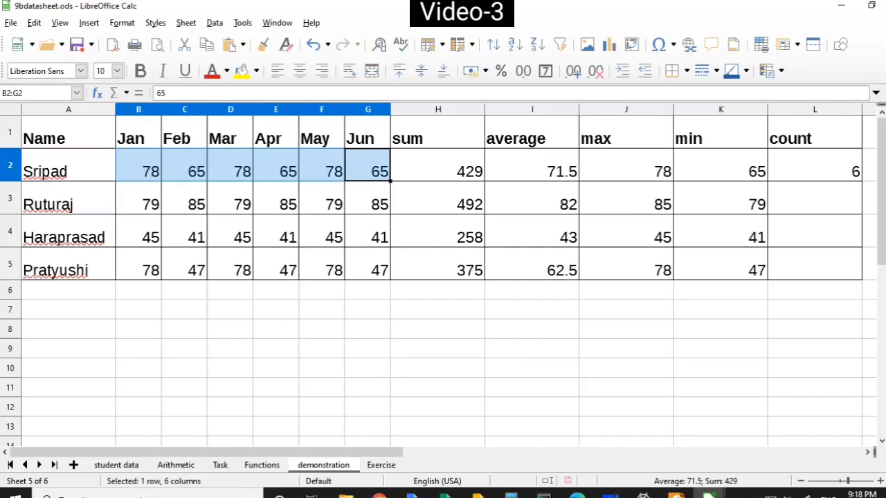
Step: Copy the COUNT formula from L2 down through L5
left_click(851, 173)
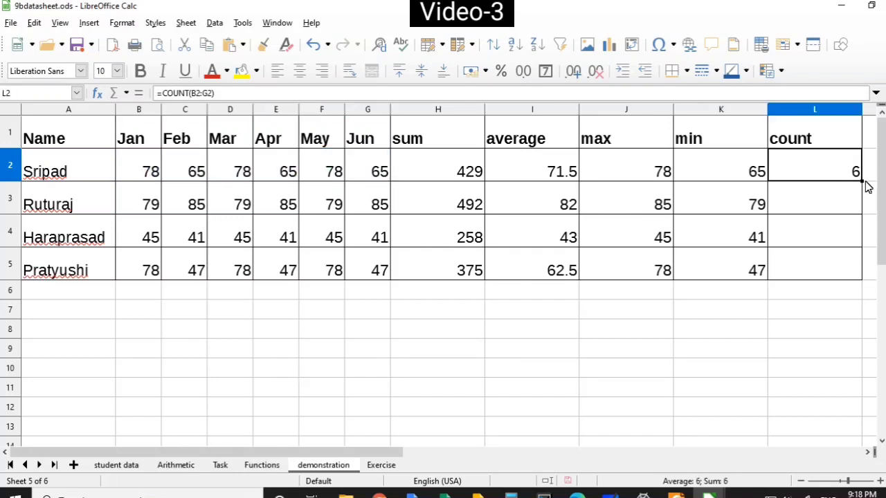
left_click_drag(863, 182, 807, 299)
left_click(807, 299)
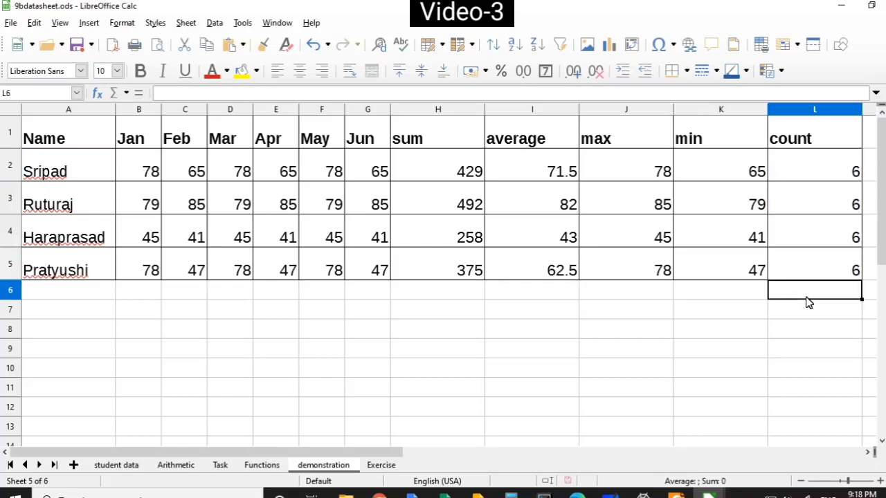
Step: Enter the test values 55 in B6, 42 in C6 and 33 in G6, leaving D6:F6 empty
left_click(146, 294)
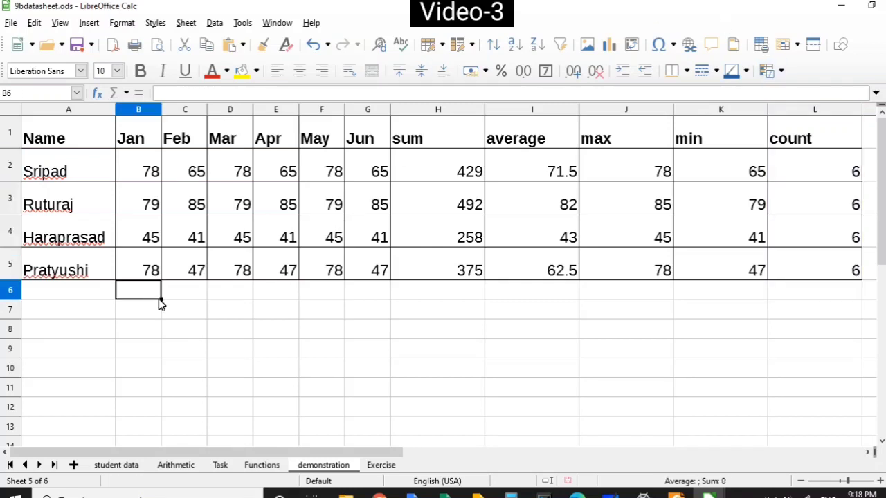
type("55")
left_click(201, 294)
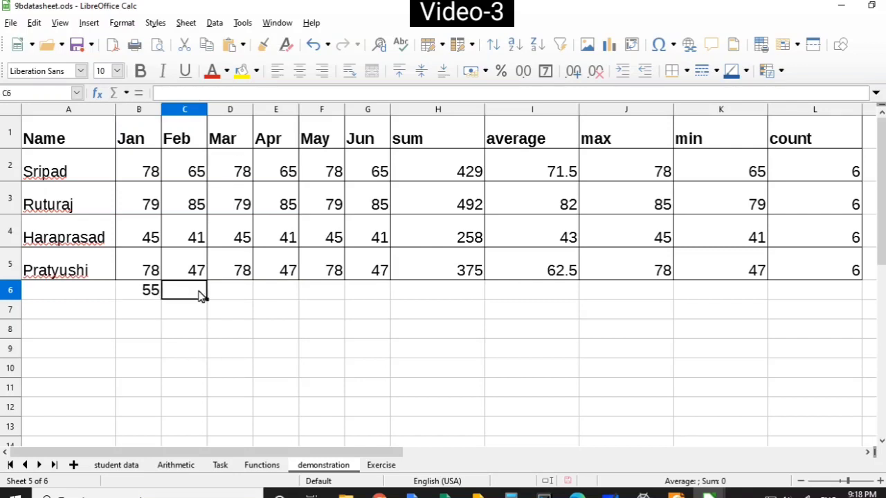
type("42")
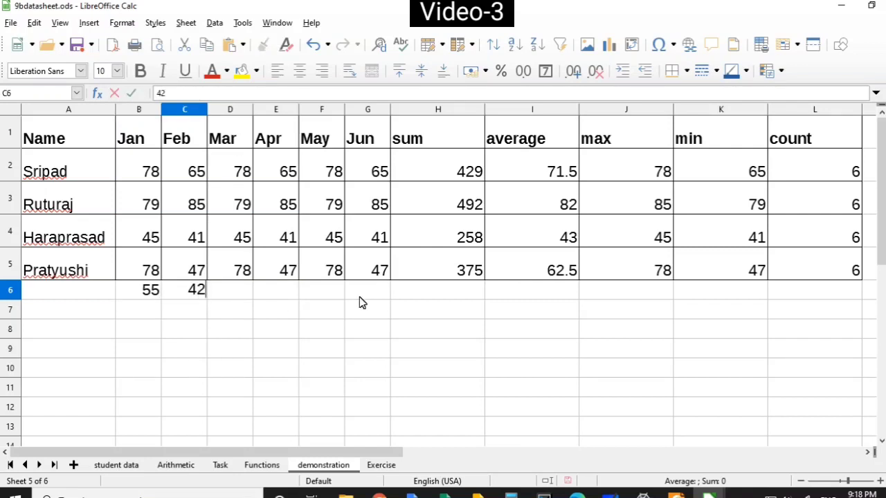
left_click(360, 302)
type("33")
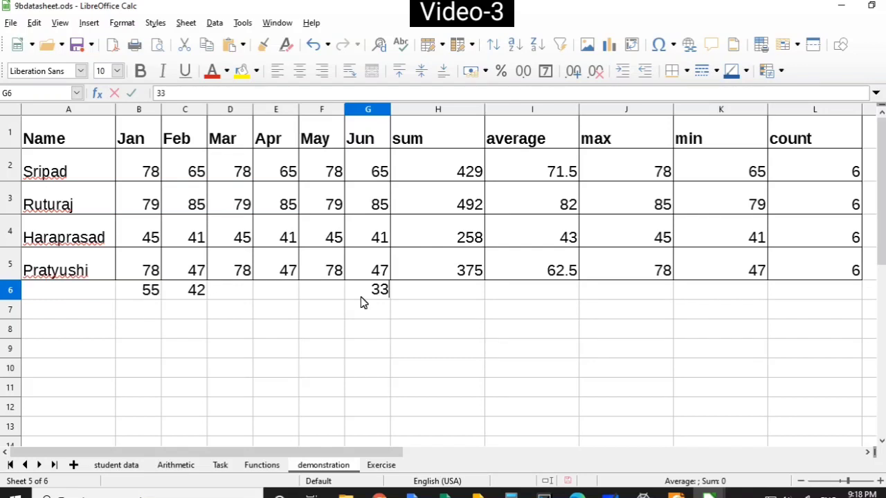
left_click(381, 311)
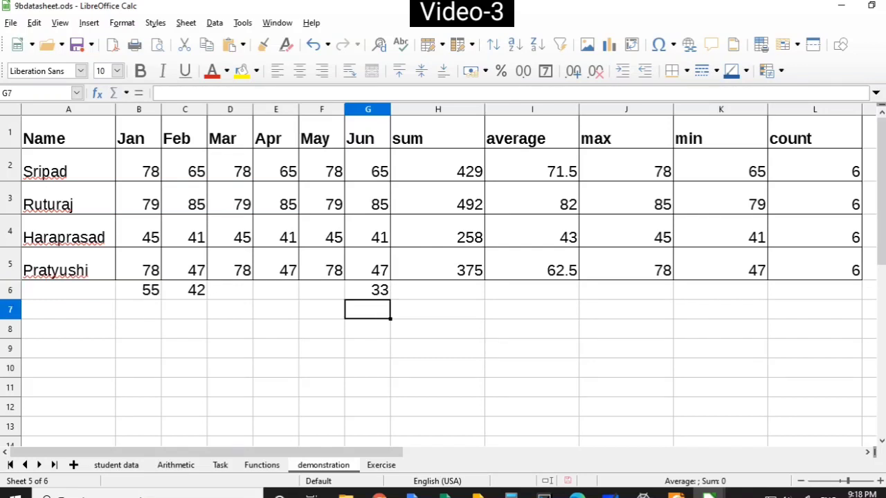
Step: Copy the COUNT formula from L5 down to L6 and check it against the filled cells G6, C6 and B6
left_click(851, 273)
left_click_drag(861, 280, 861, 299)
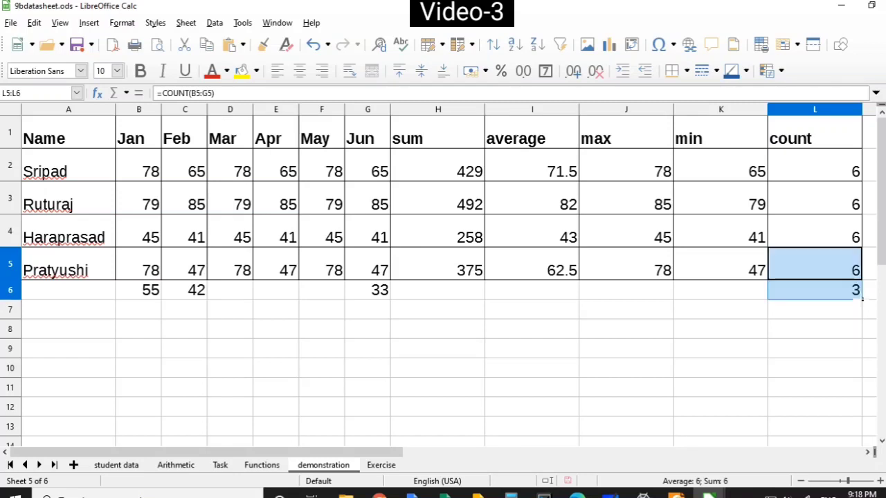
left_click(371, 295)
left_click(197, 294)
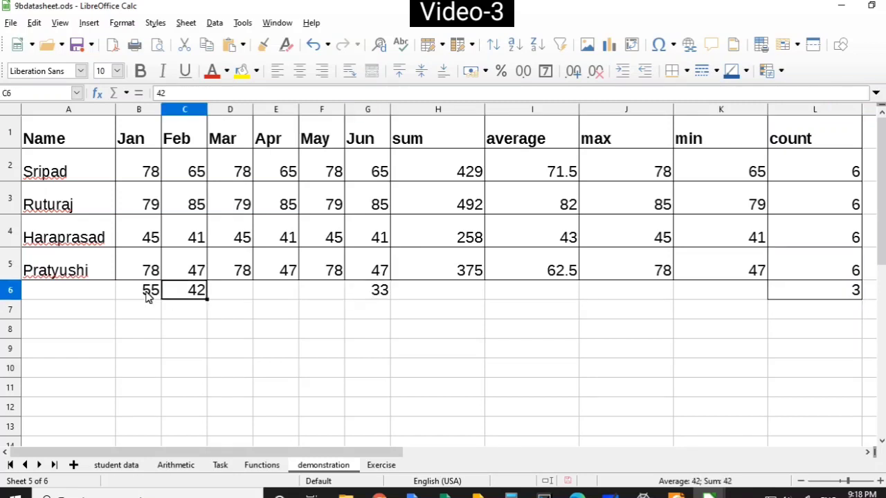
left_click(148, 296)
Step: Inspect the COUNT formula in L6 and compare its range with the filled and empty cells of B6:G6
left_click(814, 295)
double_click(814, 296)
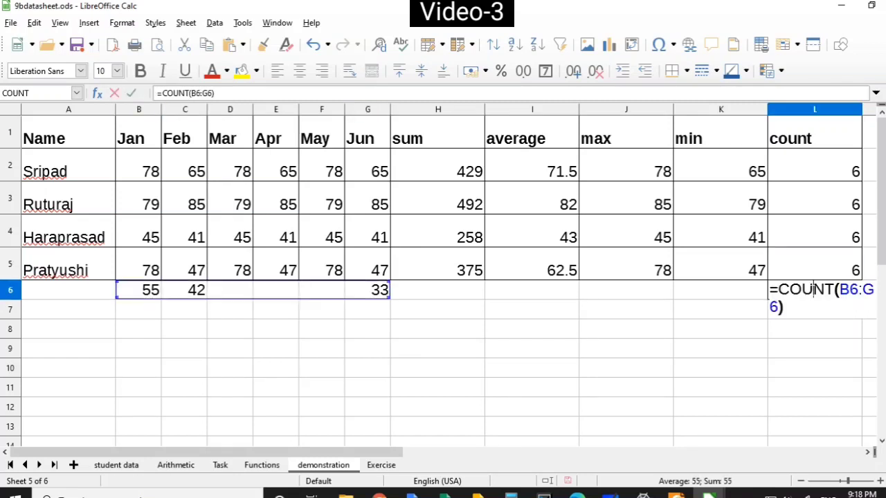
triple_click(814, 292)
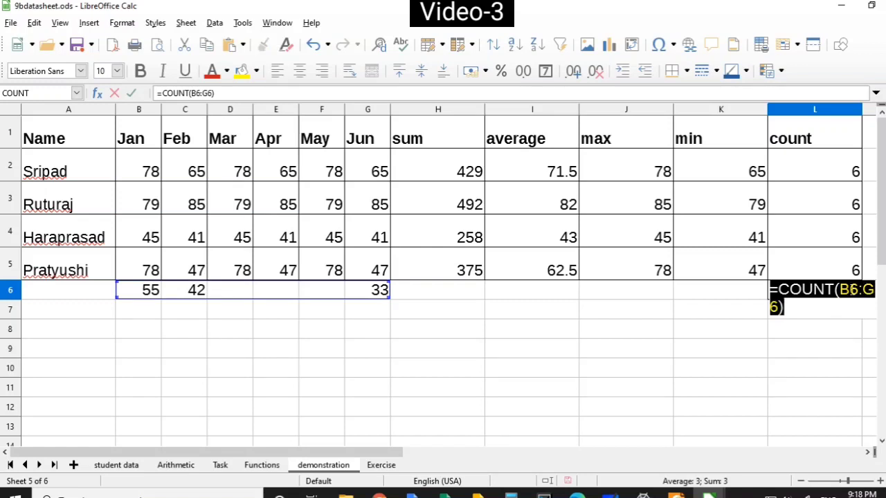
key("Return")
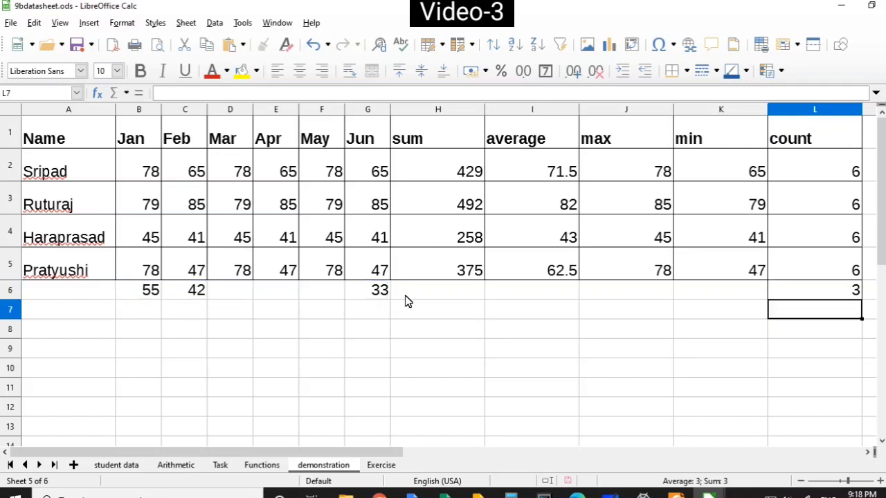
left_click(150, 291)
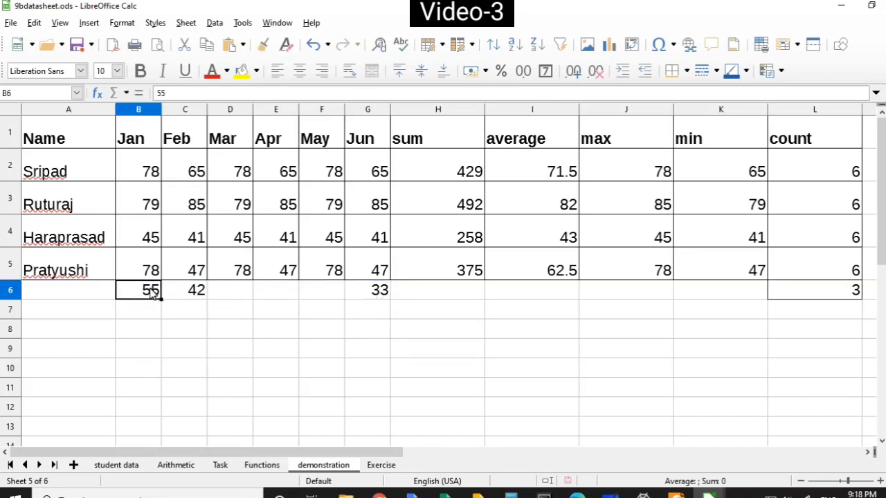
left_click(367, 291)
left_click(150, 293)
left_click_drag(150, 293, 371, 296)
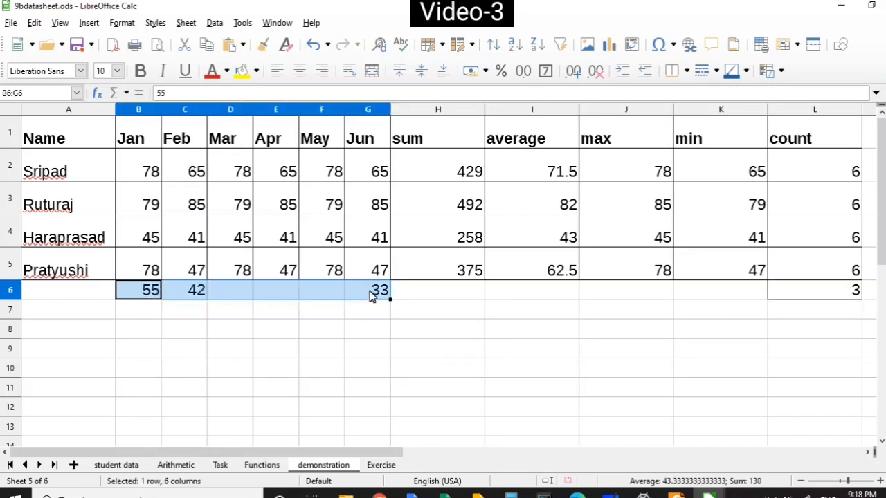
left_click(323, 287)
left_click(232, 291)
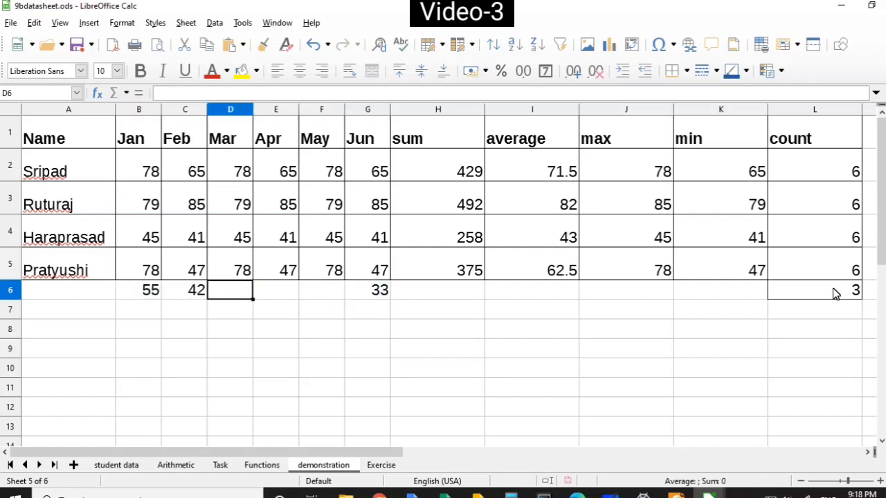
left_click(837, 292)
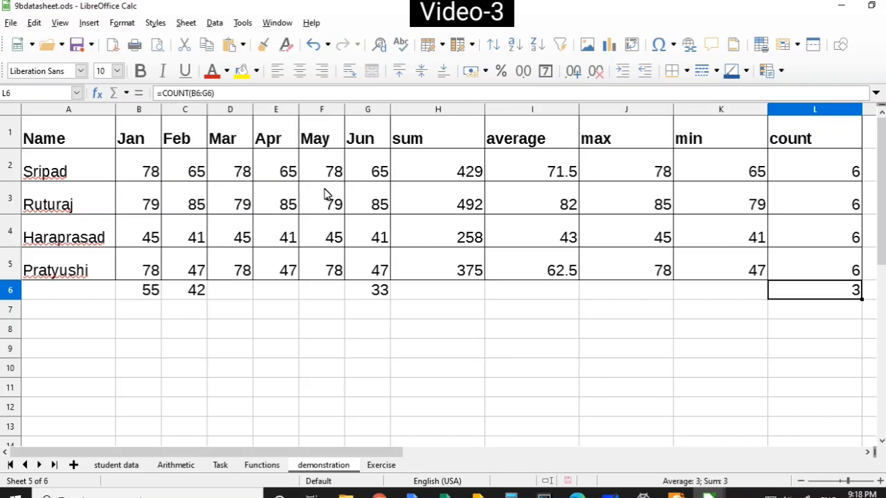
Step: Clear the test values from row 6 and delete the COUNT formula in L6
left_click_drag(142, 298, 389, 307)
key("Delete")
left_click(835, 297)
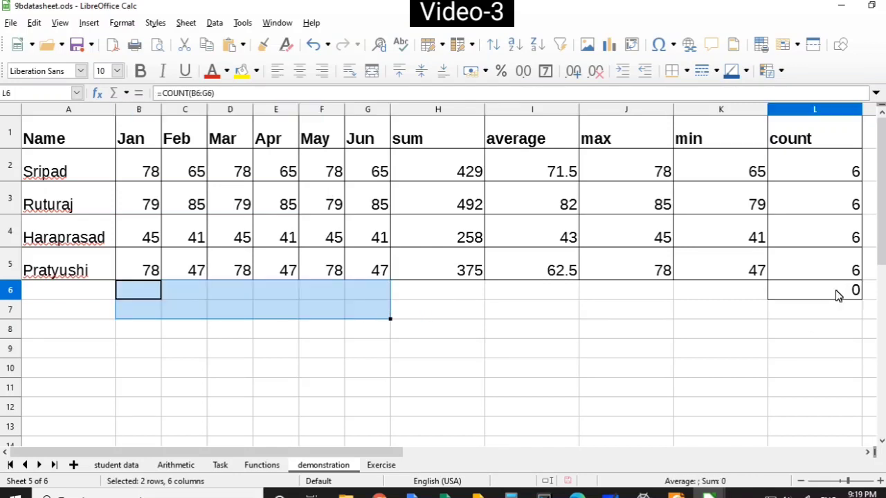
key("Delete")
left_click(802, 332)
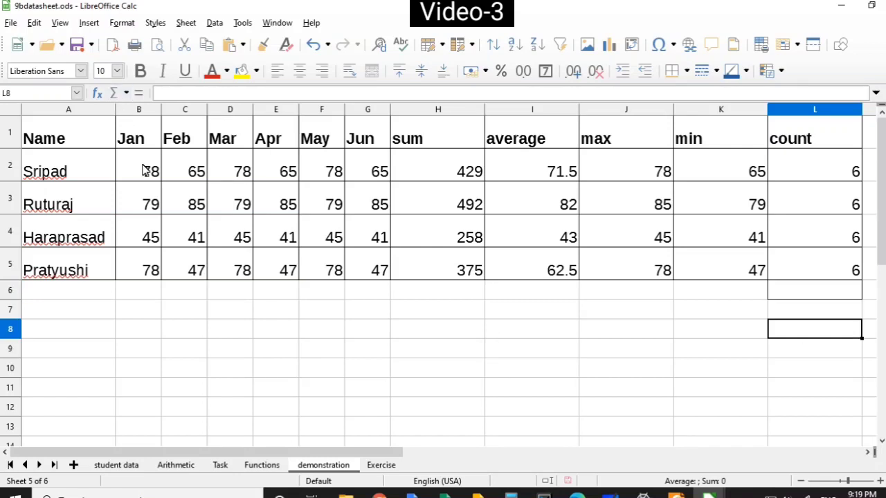
Step: Review the January range B2:B5 and the April range E2:E5 in turn, and select the empty cell B7
left_click_drag(143, 170, 144, 257)
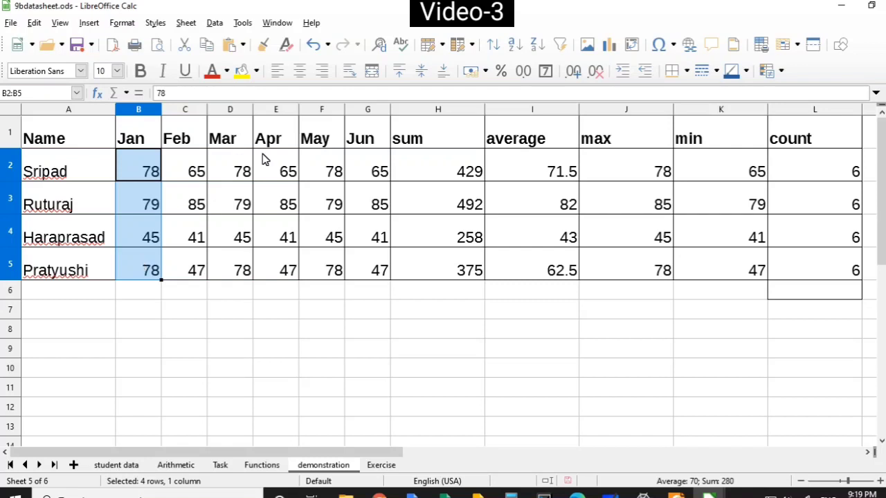
left_click_drag(262, 158, 276, 257)
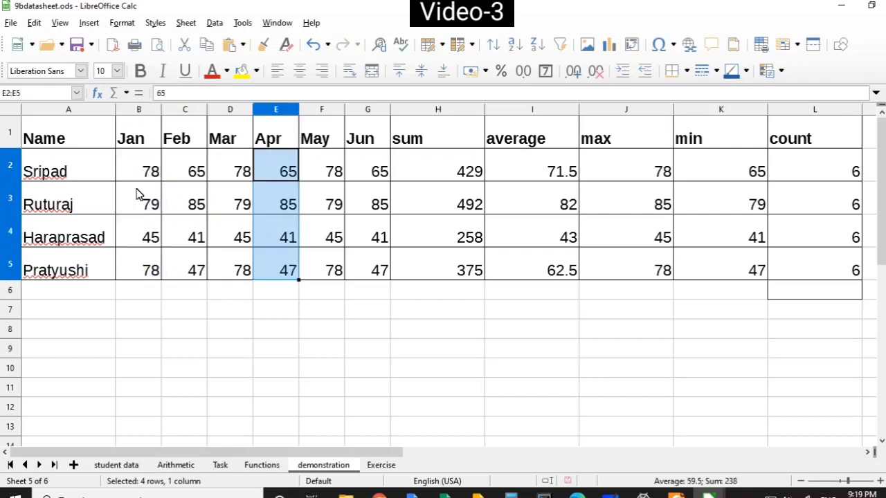
left_click_drag(147, 170, 145, 266)
left_click(293, 160)
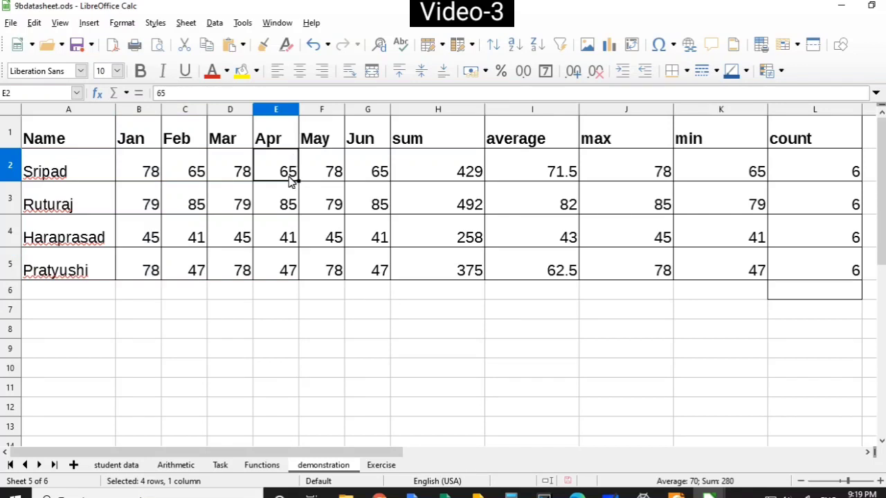
left_click_drag(291, 180, 289, 263)
left_click(146, 324)
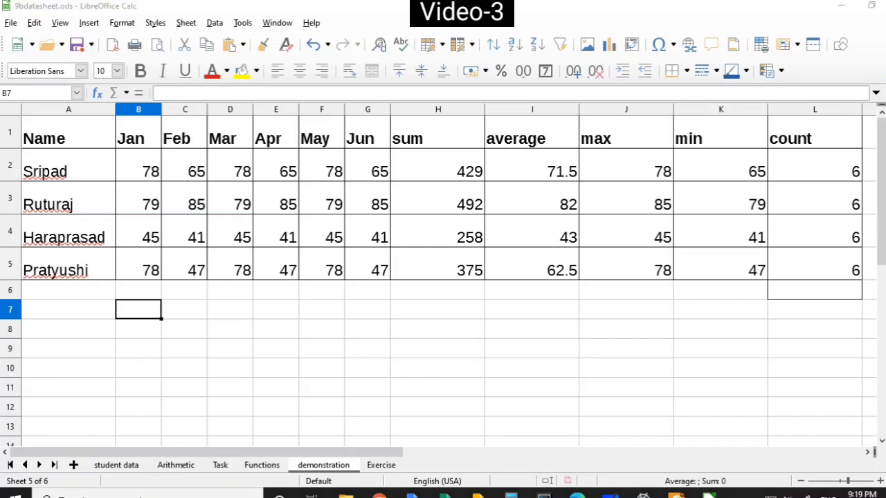
Step: Circle the January and April values with the annotation pen and handwrite SUM(B2:B5, E2:E5) below the table
mouse_move(161, 148)
left_mouse_down()
mouse_move(149, 150)
mouse_move(123, 255)
mouse_move(174, 208)
mouse_move(161, 150)
left_mouse_up()
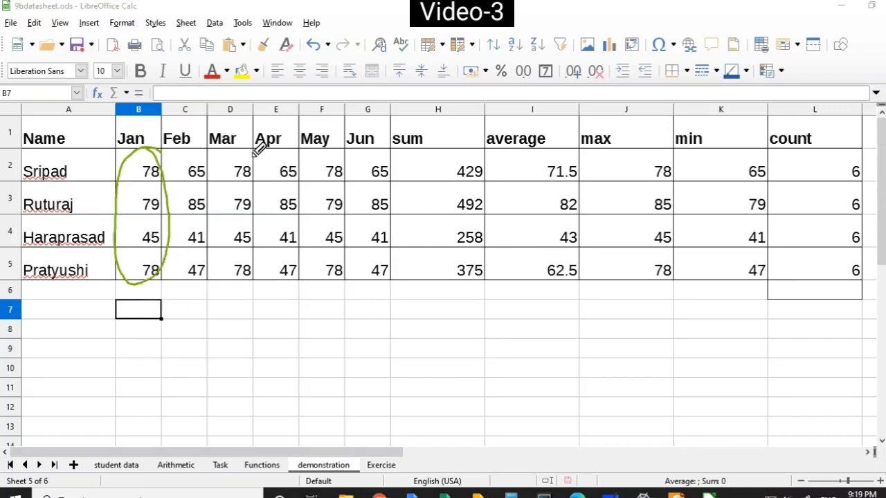
mouse_move(285, 156)
left_mouse_down()
mouse_move(263, 159)
mouse_move(283, 263)
mouse_move(307, 269)
mouse_move(287, 148)
left_mouse_up()
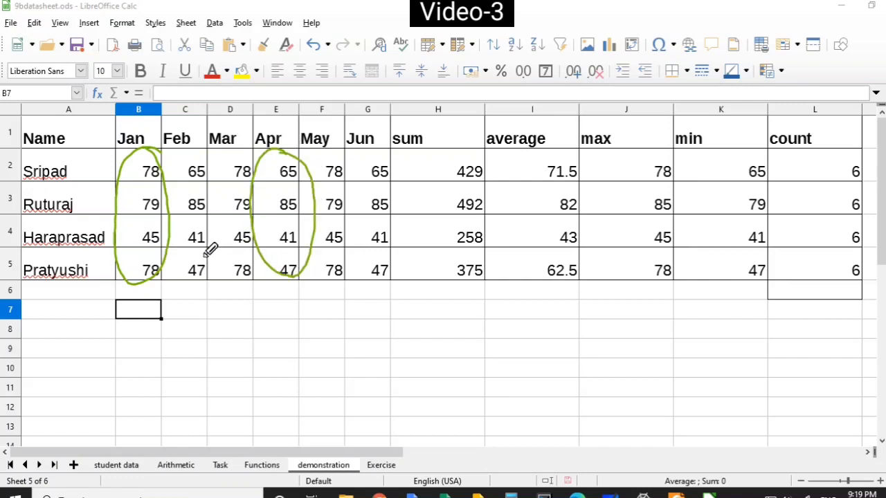
mouse_move(237, 320)
left_mouse_down()
mouse_move(224, 348)
mouse_move(255, 347)
mouse_move(287, 329)
mouse_move(317, 344)
left_mouse_up()
left_click_drag(325, 309, 329, 367)
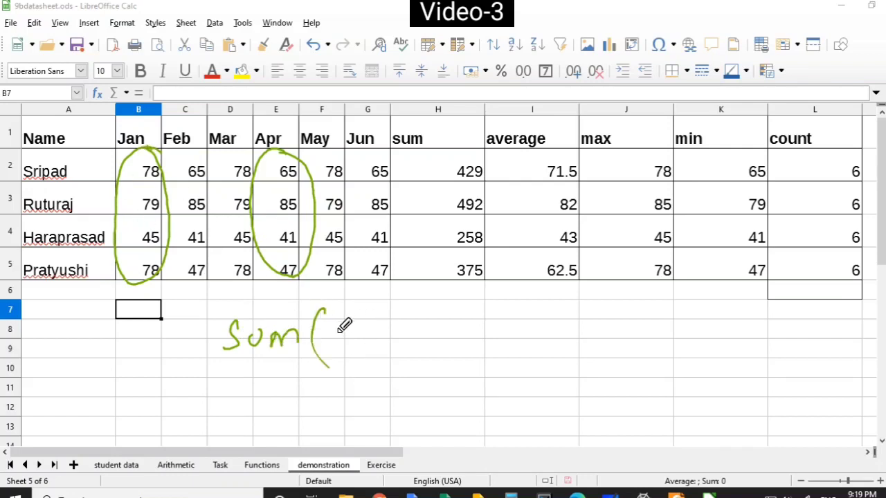
mouse_move(333, 324)
left_mouse_down()
mouse_move(336, 337)
mouse_move(356, 340)
mouse_move(378, 325)
mouse_move(378, 346)
mouse_move(412, 345)
mouse_move(442, 360)
left_mouse_up()
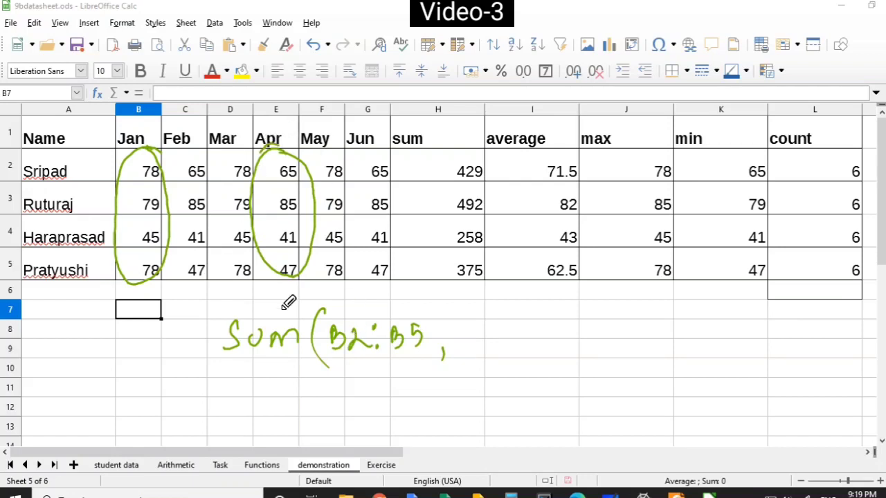
mouse_move(467, 328)
left_mouse_down()
mouse_move(458, 350)
mouse_move(471, 331)
mouse_move(497, 348)
left_mouse_up()
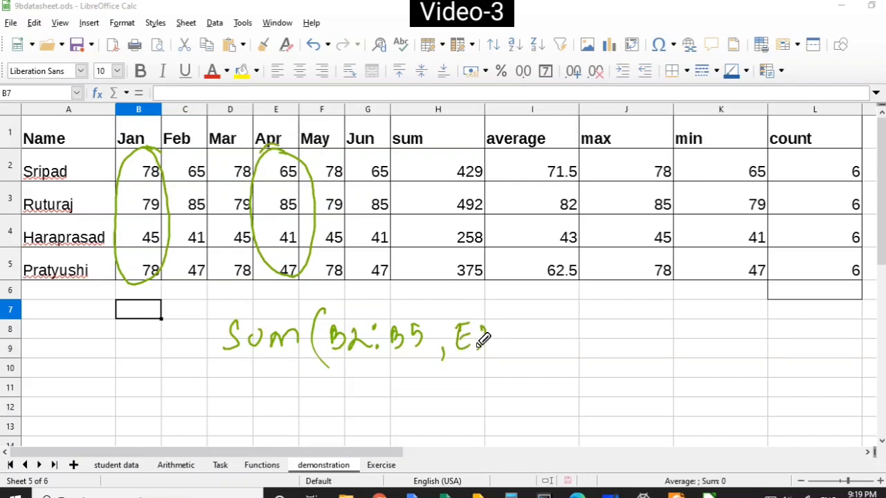
left_click_drag(294, 147, 303, 148)
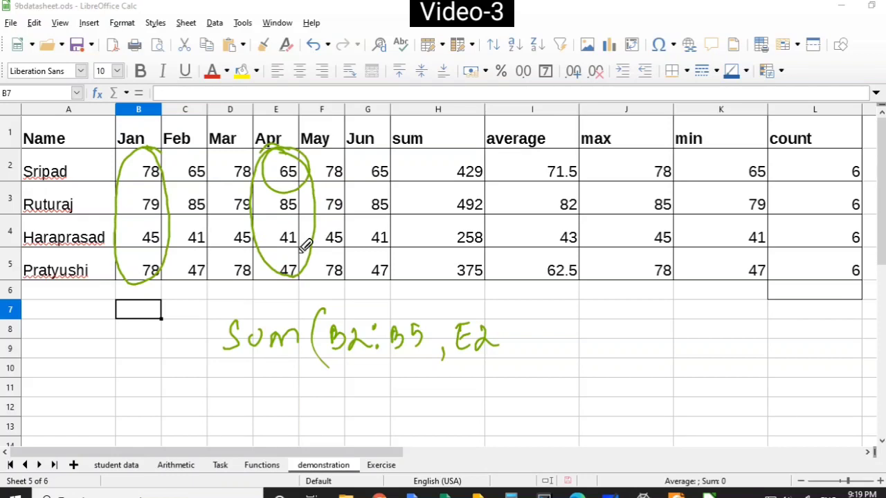
mouse_move(304, 252)
left_mouse_down()
mouse_move(270, 253)
mouse_move(257, 277)
mouse_move(306, 262)
left_mouse_up()
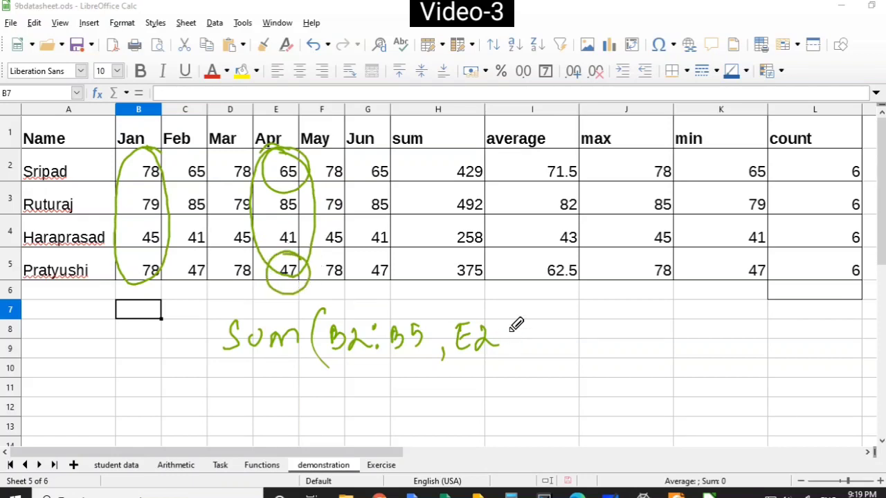
left_click_drag(509, 329, 510, 333)
mouse_move(509, 345)
left_mouse_down()
mouse_move(535, 346)
mouse_move(539, 328)
mouse_move(543, 352)
left_mouse_up()
left_click_drag(562, 301, 569, 360)
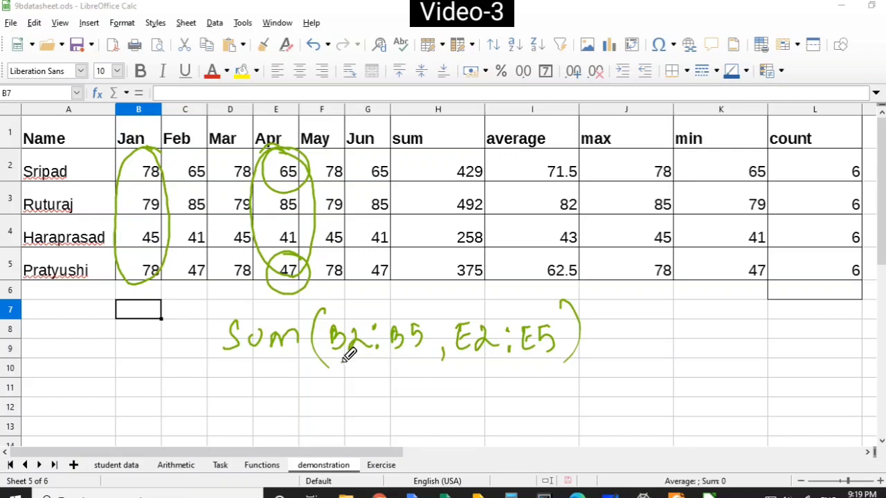
Step: Underline both ranges of the handwritten formula with a plus sign between them, and clear all pen annotations
left_click_drag(340, 363, 569, 357)
mouse_move(443, 374)
left_mouse_down()
mouse_move(444, 396)
mouse_move(458, 385)
left_mouse_up()
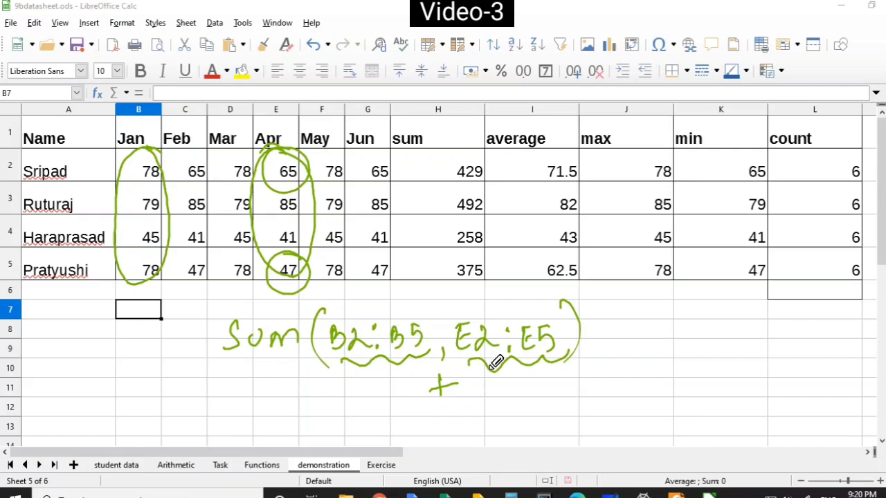
left_click(883, 406)
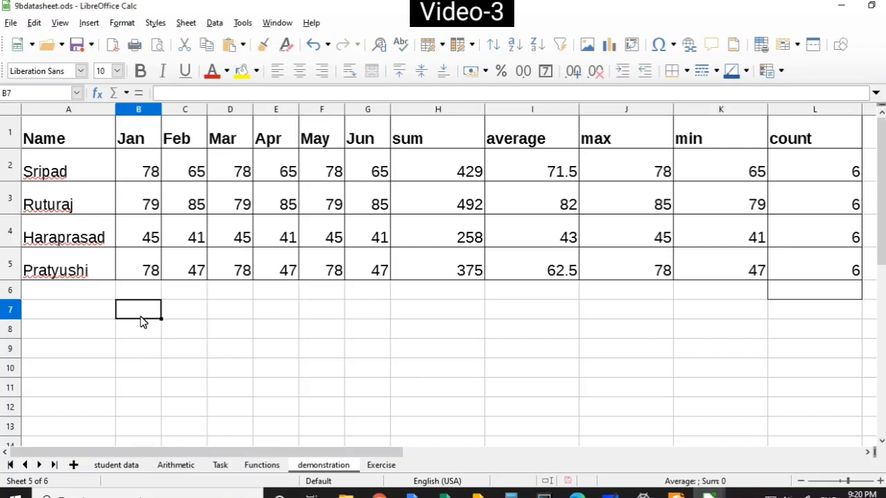
Step: Enter the formula =sum(b2:b5,e2:e5) in B7 to total the January and April values together
type("=s")
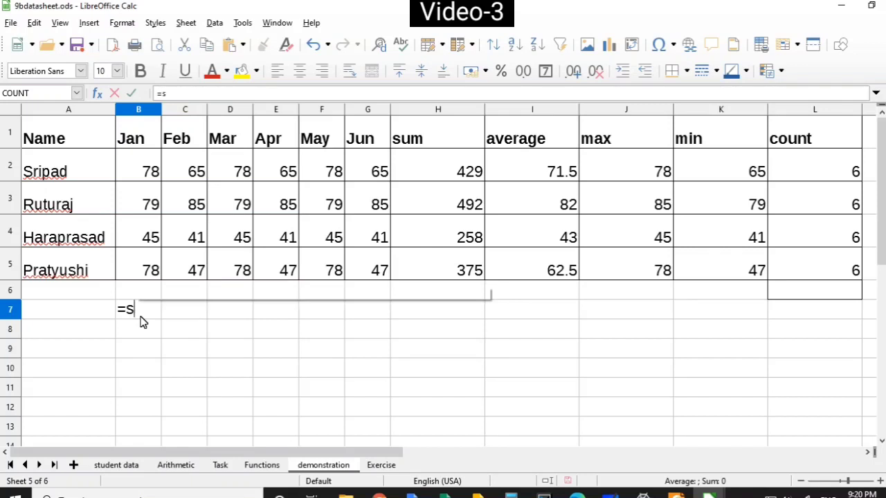
type("um(b2")
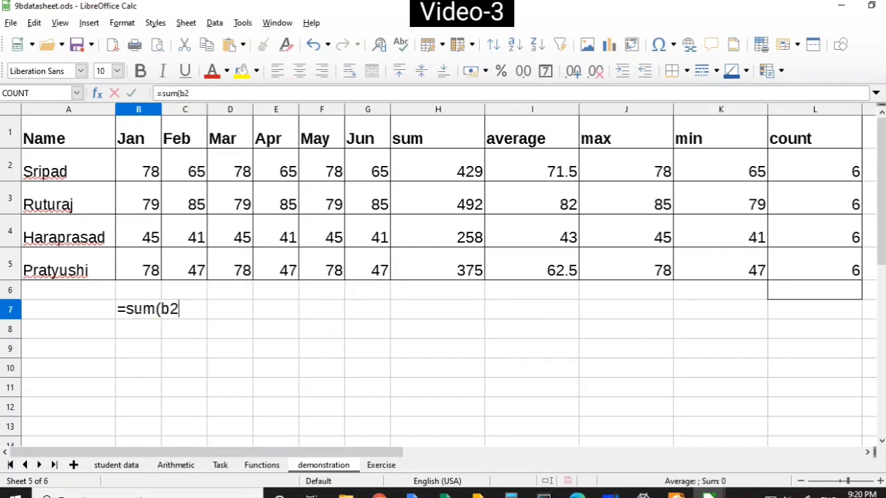
type(":b")
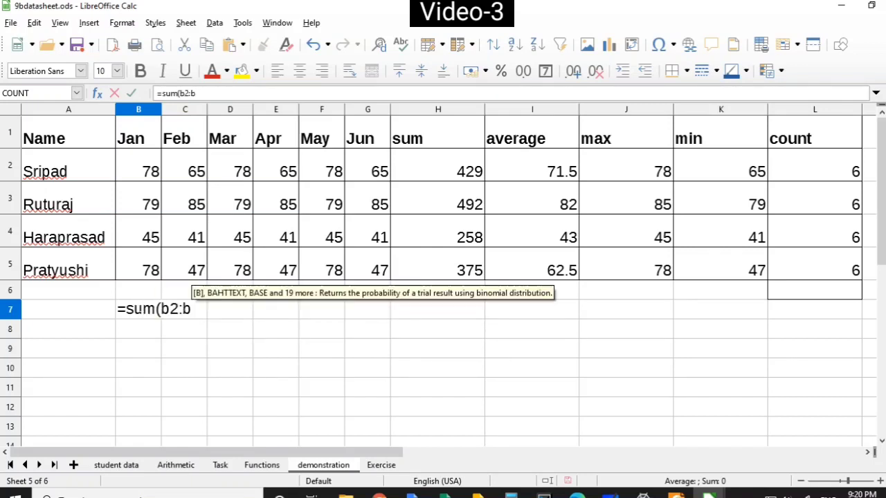
type("5,")
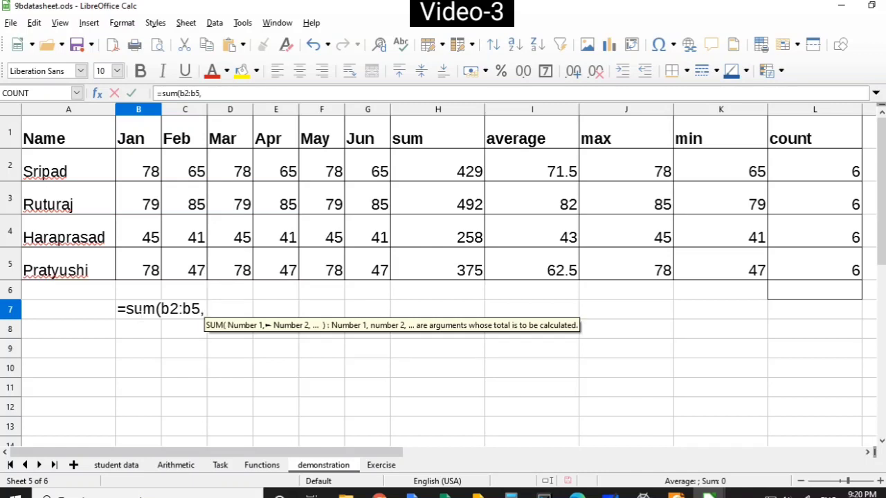
type("e2")
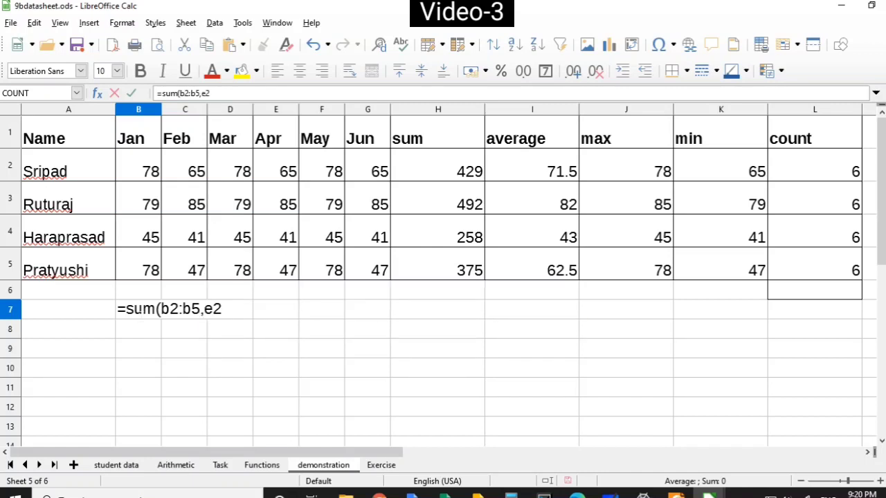
type(":e5")
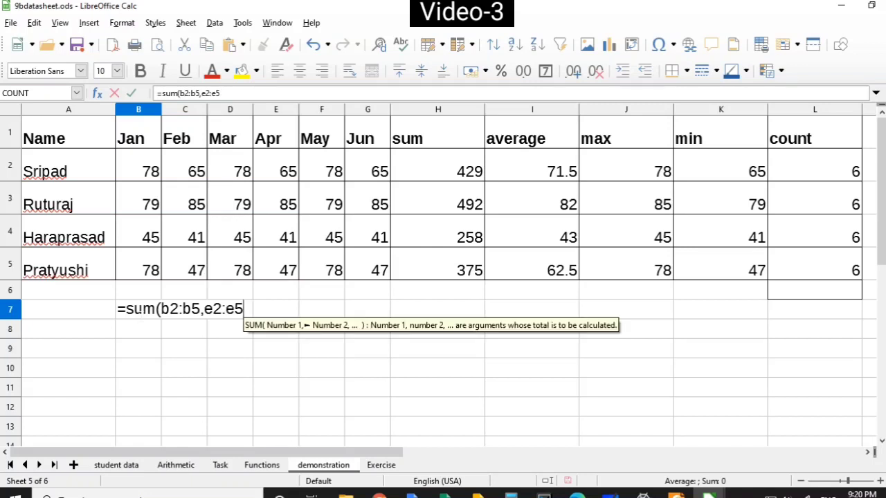
type(")")
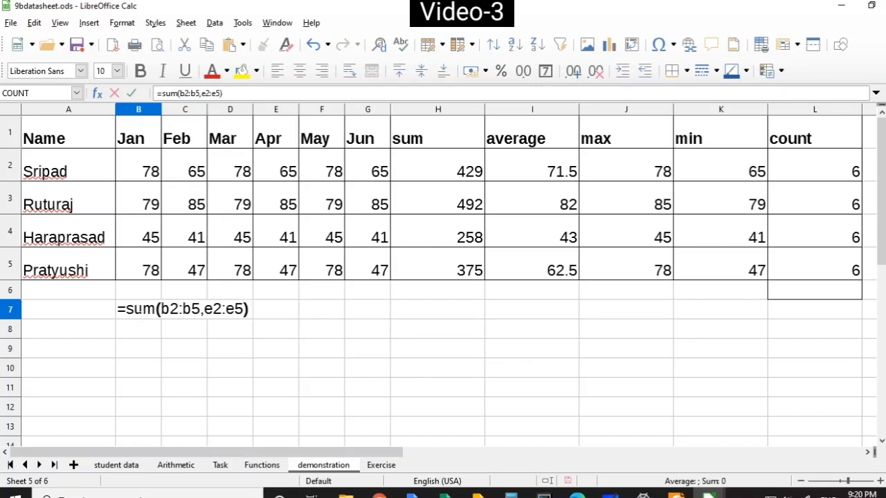
key("Return")
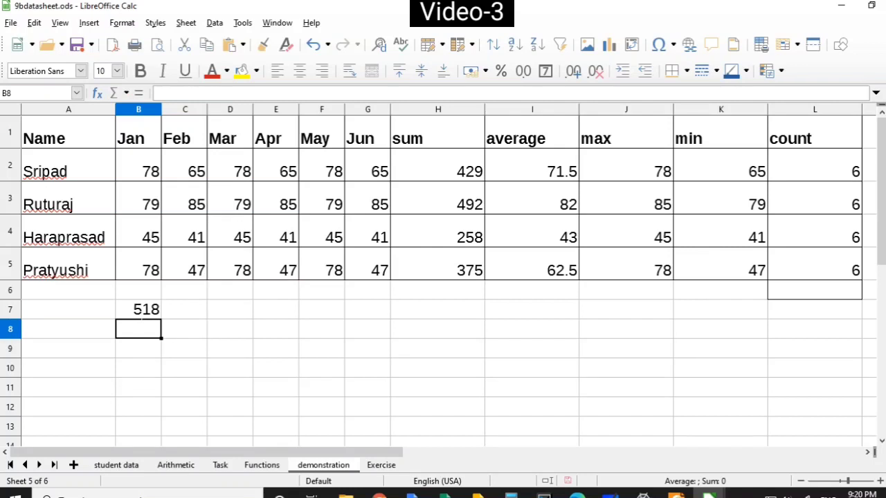
Step: Check the SUM formula in B7 against its two source ranges, B2:B5 and E2:E5, leaving it unedited
left_click_drag(145, 173, 146, 277)
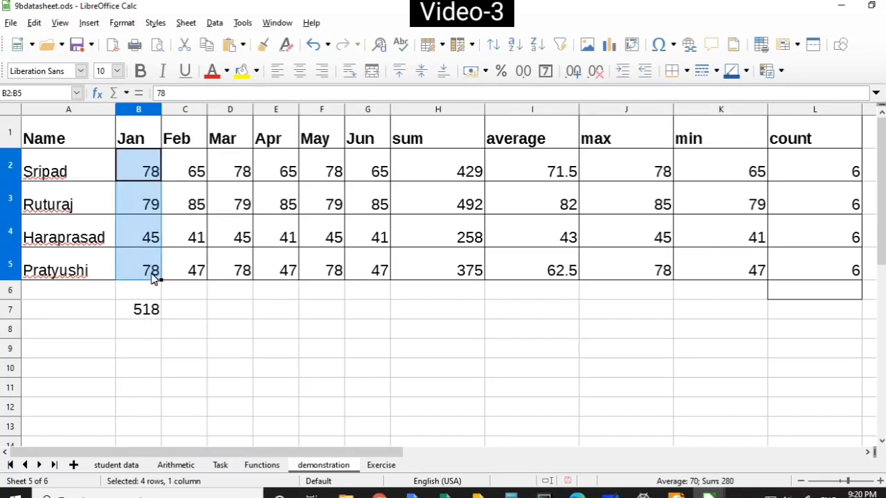
left_click_drag(283, 172, 278, 272)
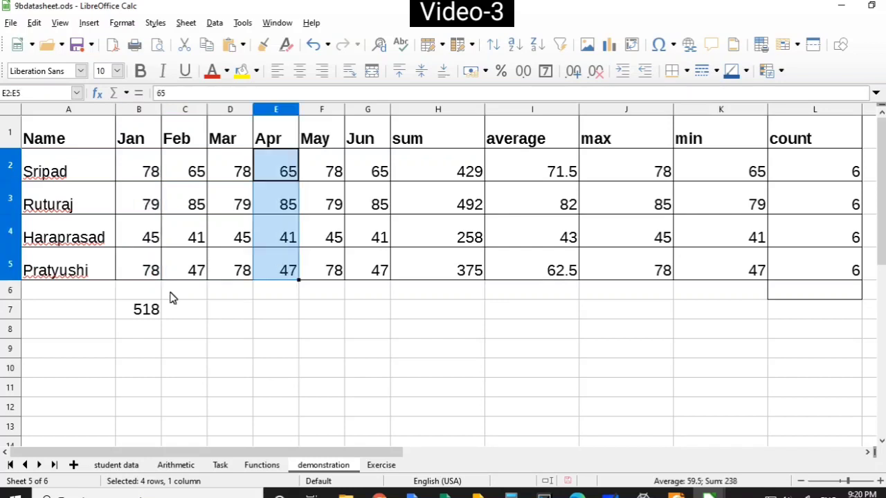
left_click(146, 311)
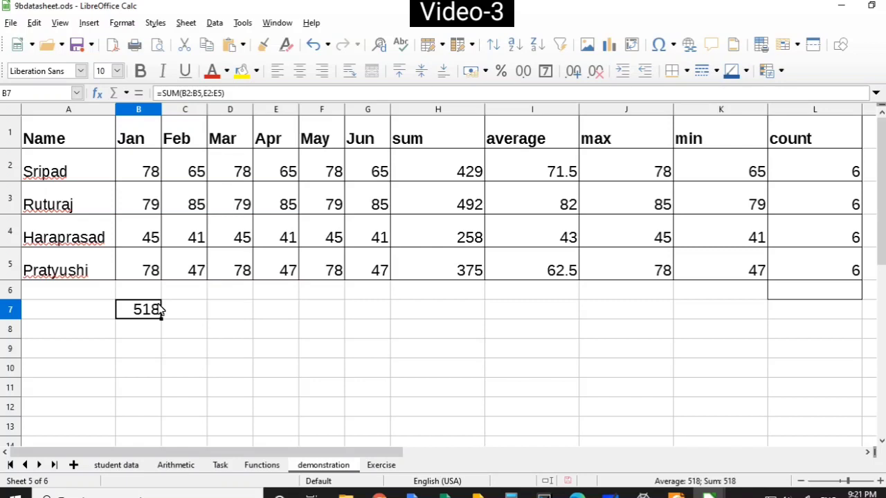
double_click(159, 309)
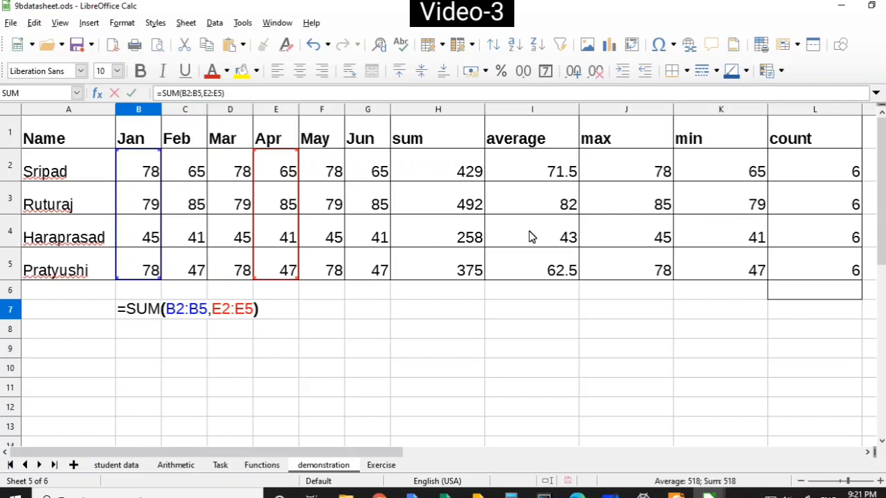
key("Return")
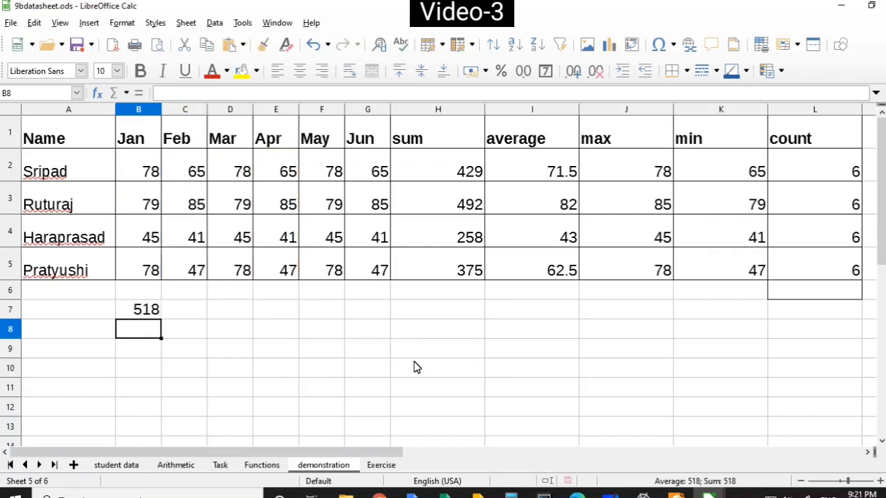
Step: Switch to the Exercise sheet and read through the numbered questions below the match score table, returning to question 1
left_click(387, 471)
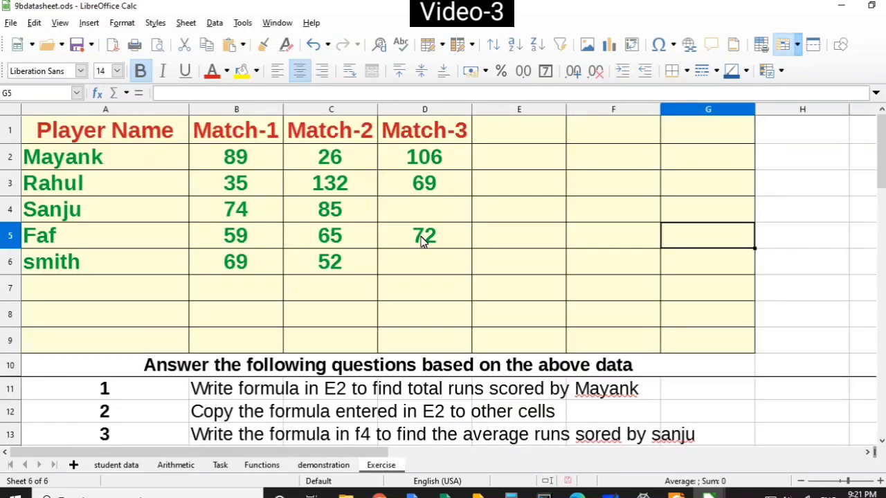
left_click(475, 257)
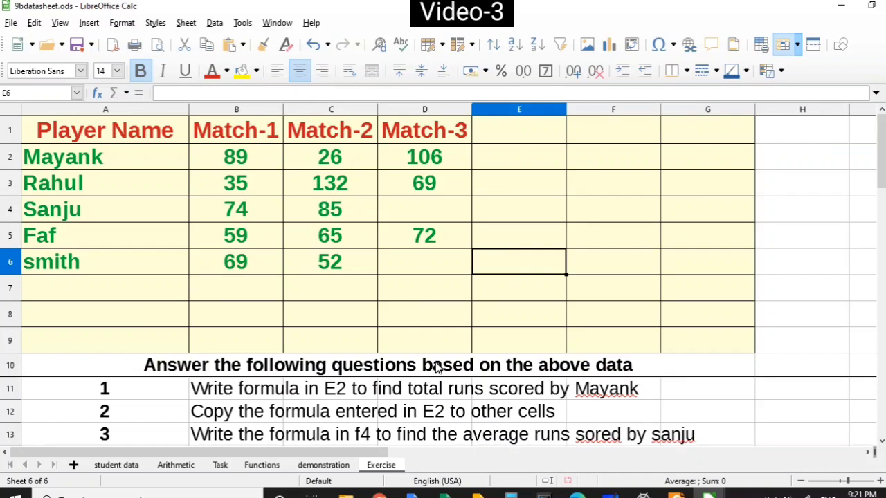
scroll(437, 369, "down", 1)
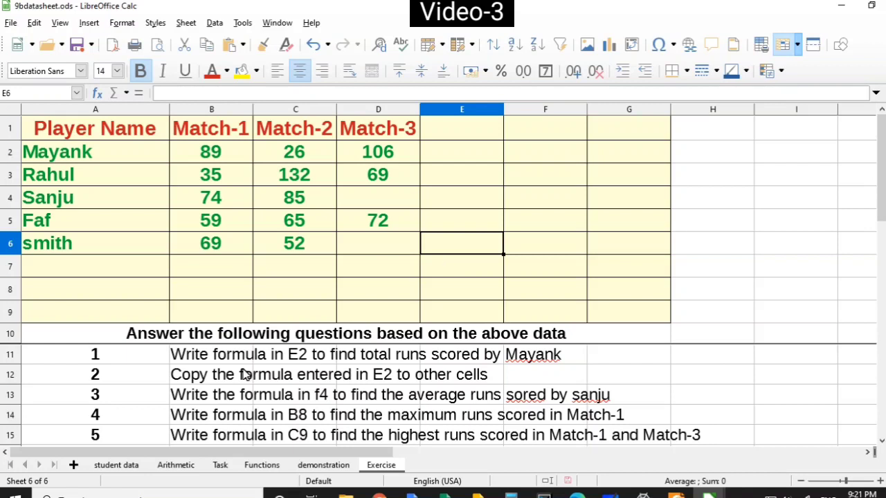
scroll(241, 381, "down", 2)
scroll(237, 386, "up", 2)
scroll(236, 391, "down", 1)
scroll(235, 392, "down", 2)
scroll(235, 391, "up", 3)
scroll(224, 389, "down", 3)
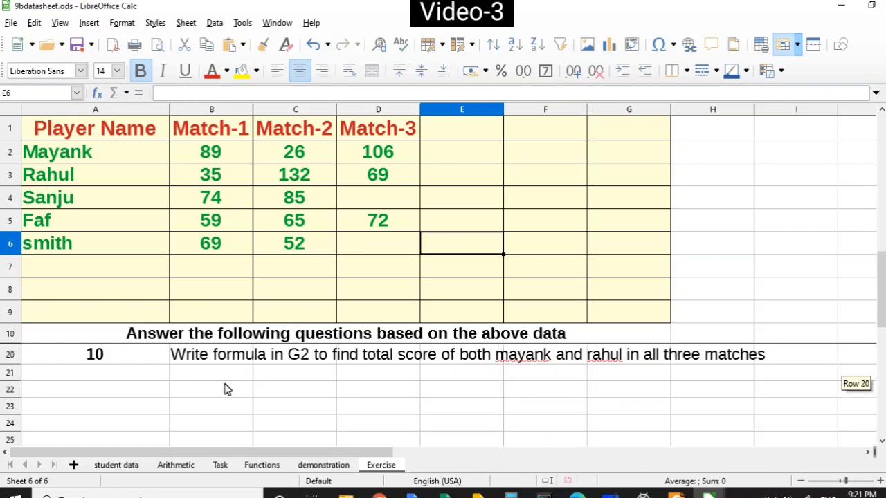
scroll(224, 390, "up", 3)
scroll(226, 389, "down", 3)
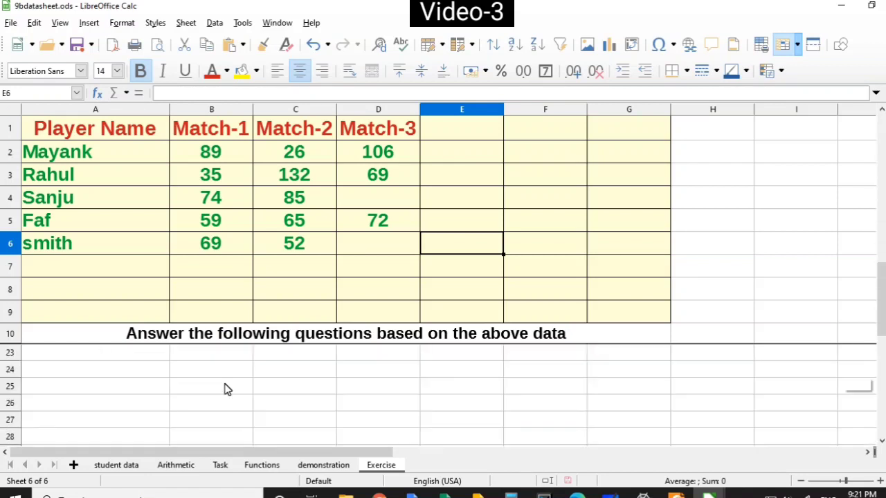
scroll(164, 370, "up", 3)
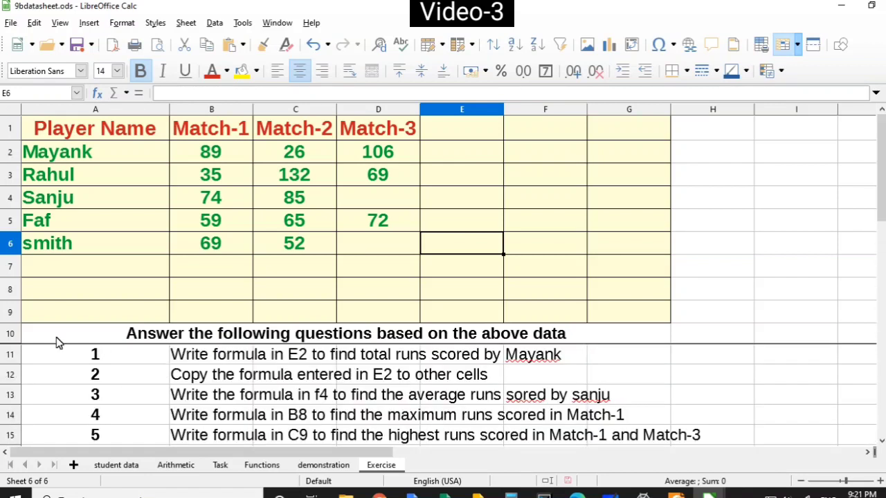
left_click(182, 362)
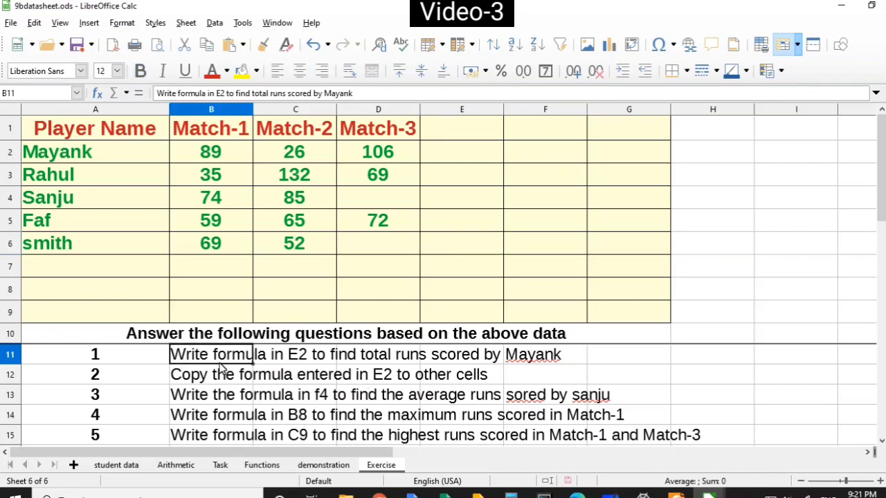
left_click(263, 374)
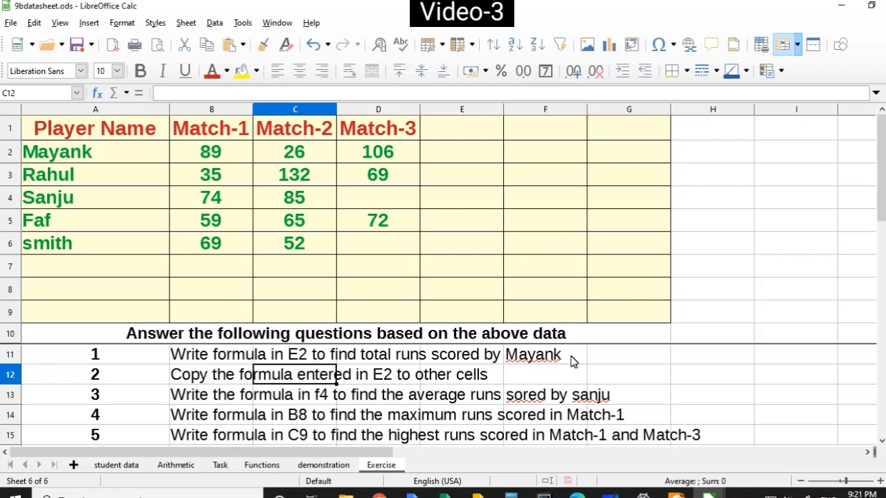
Step: Enter the formula =sum(B2:D2) in E2 to answer question 1 with the first player's total runs
left_click(477, 152)
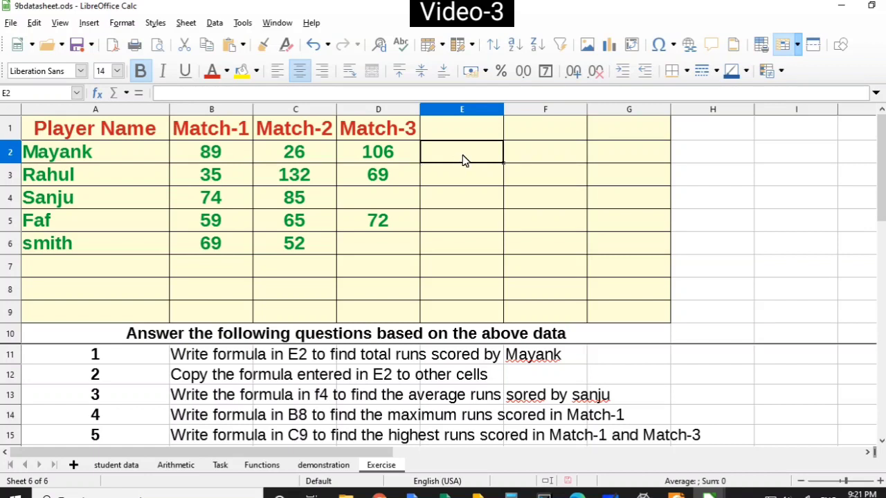
type("=")
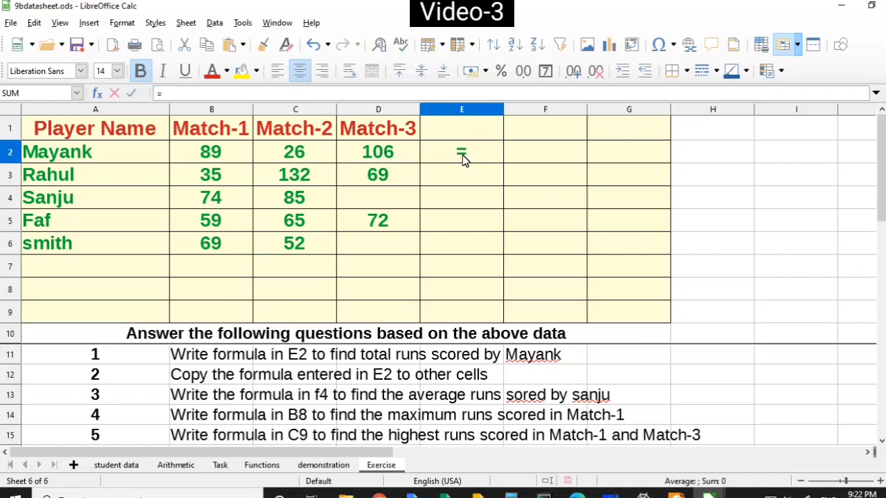
type("sum(")
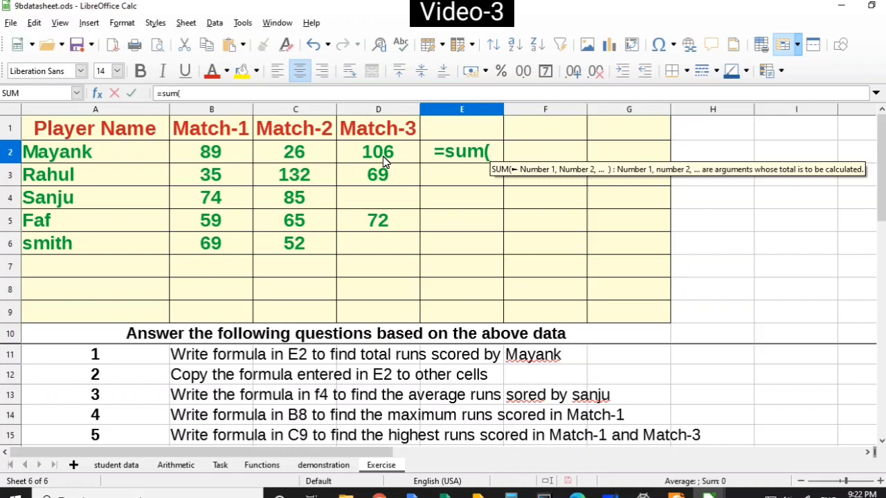
left_click(205, 163)
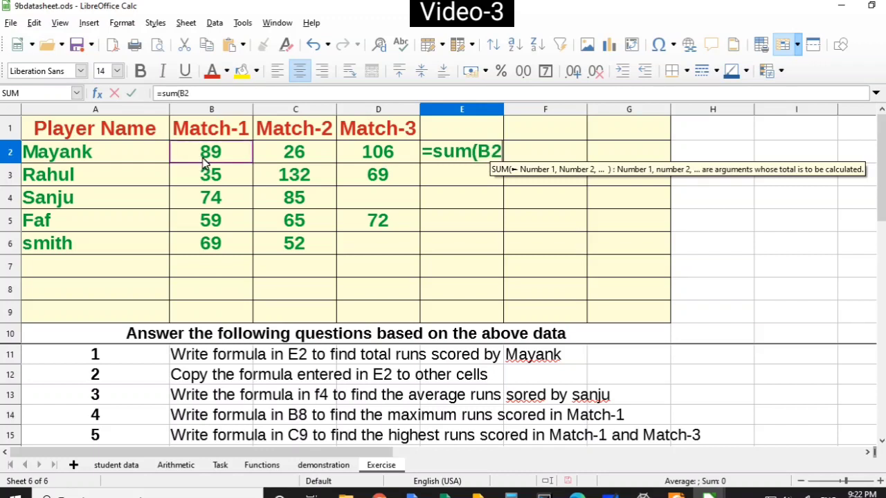
left_click_drag(205, 163, 414, 158)
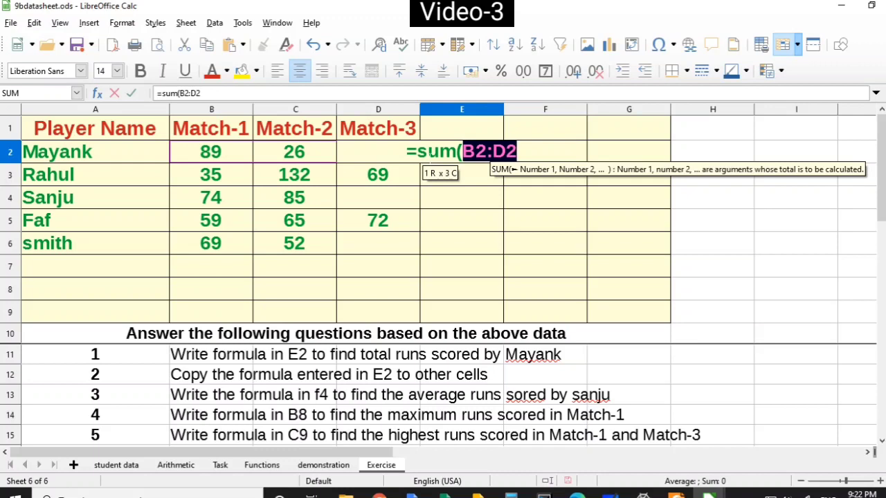
type(")")
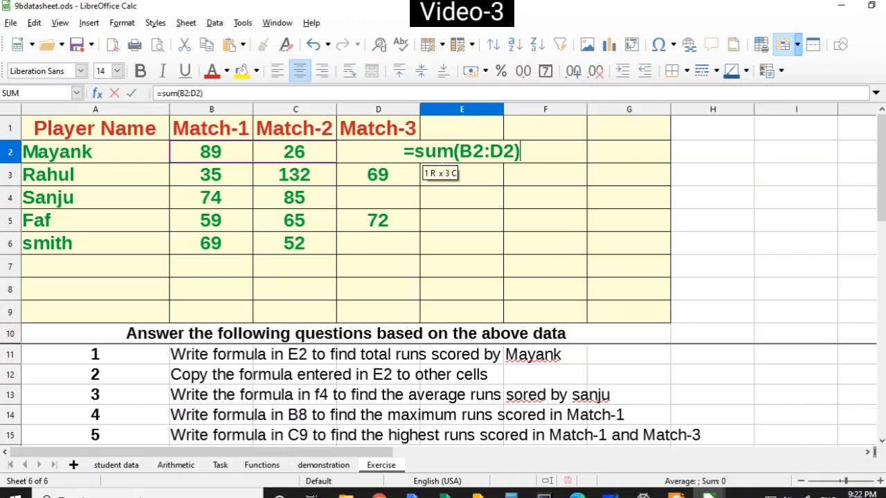
key("Return")
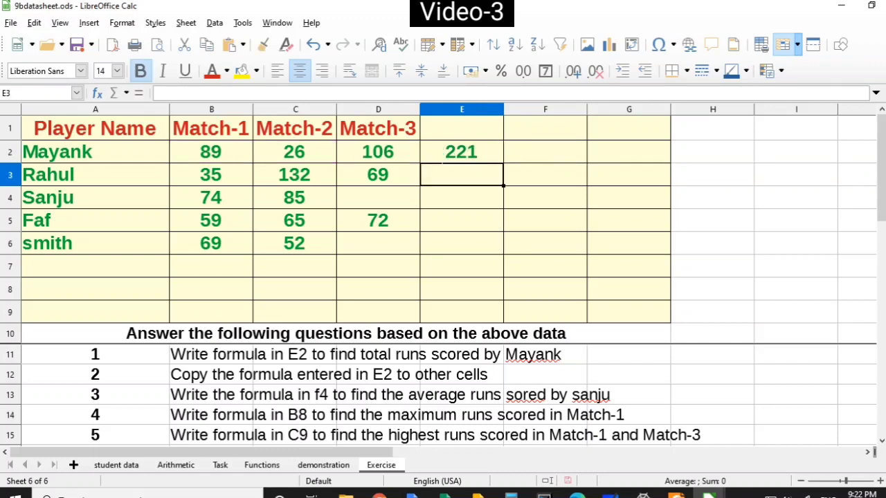
Step: Re-enter =sum(B2:D2) in the emptied cell E2 and fill the formula down through E6 for the other players
left_click(458, 156)
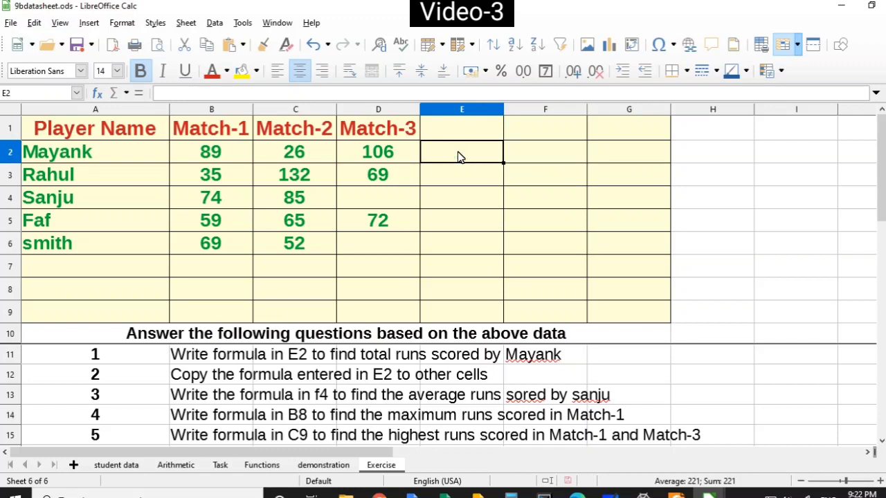
type("=")
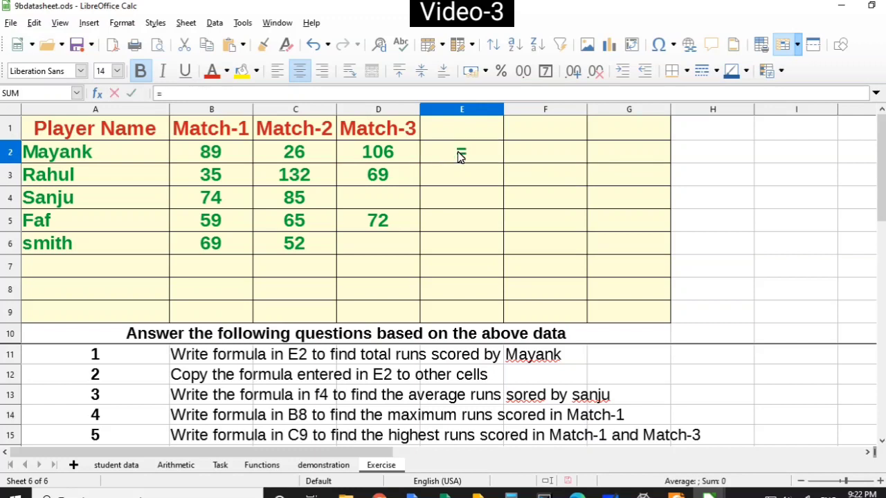
type("sum(")
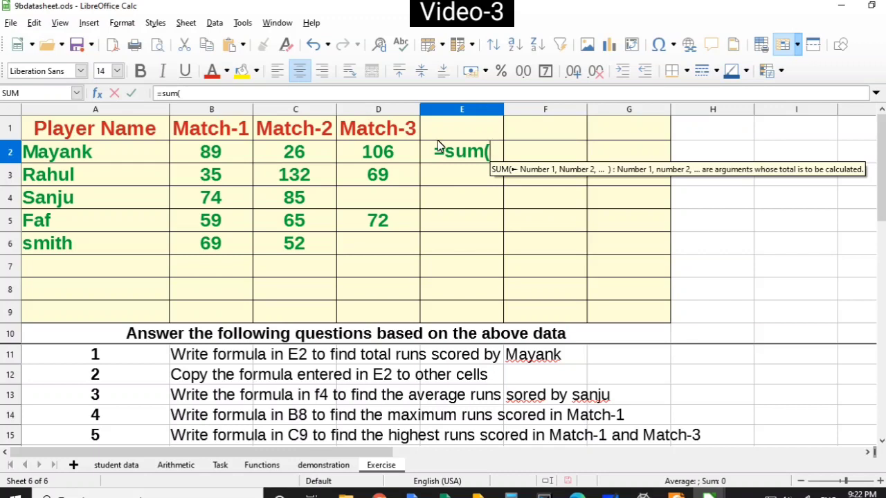
left_click(215, 158)
left_click_drag(215, 158, 408, 158)
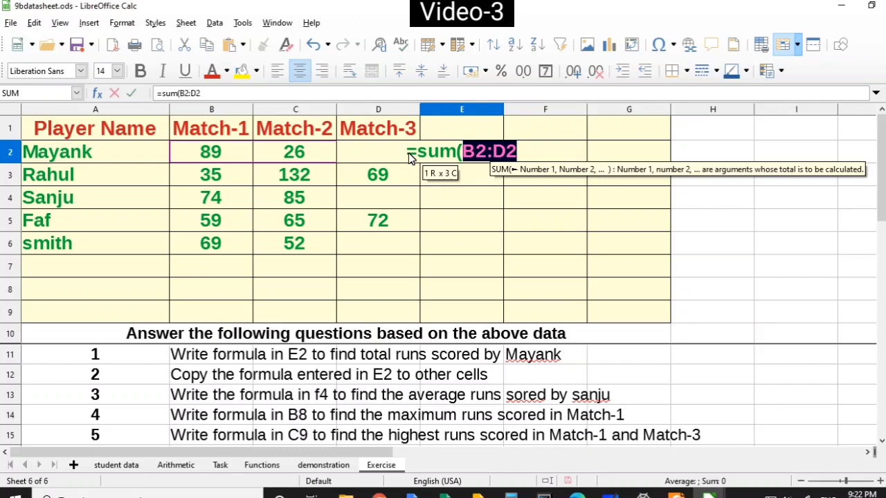
type(")")
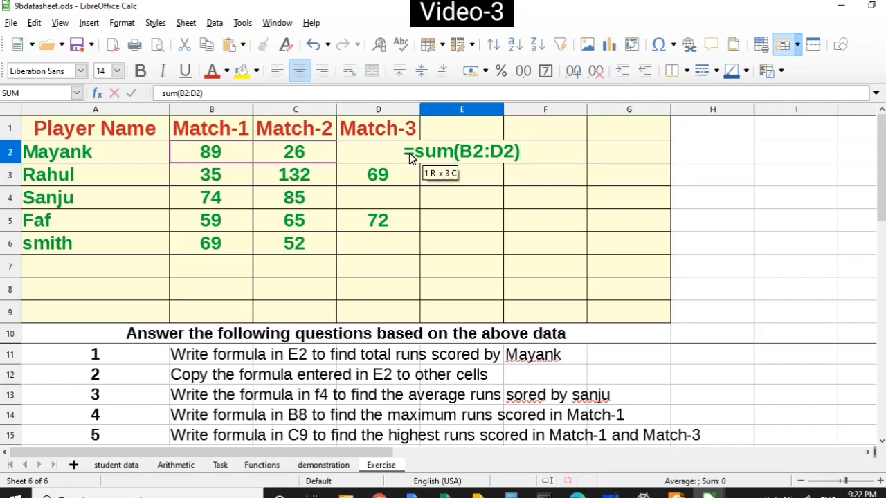
key("Return")
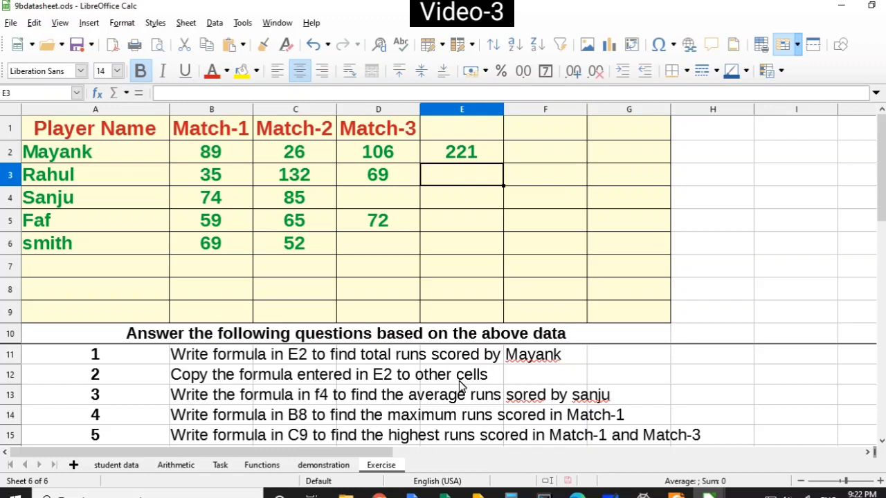
left_click(485, 157)
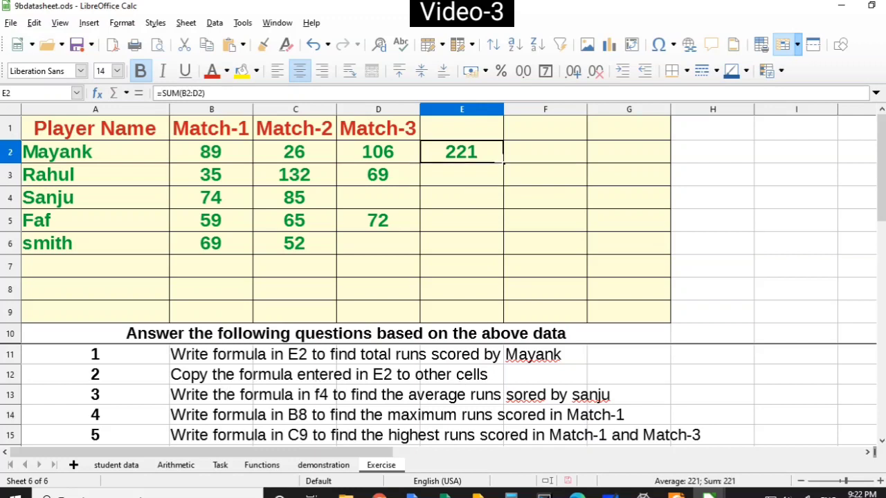
left_click_drag(503, 163, 504, 255)
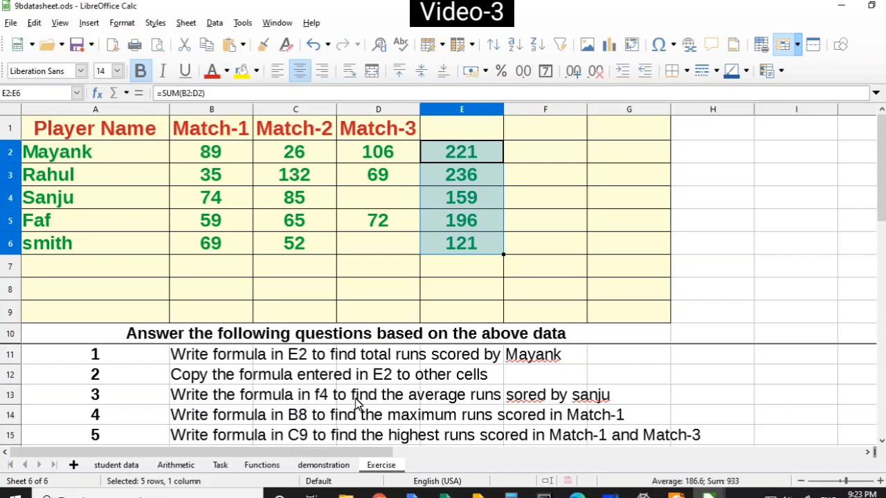
Step: Answer question 3 by entering =average(B4:D4) in F4 for the average runs of the player in row 4
left_click(113, 402)
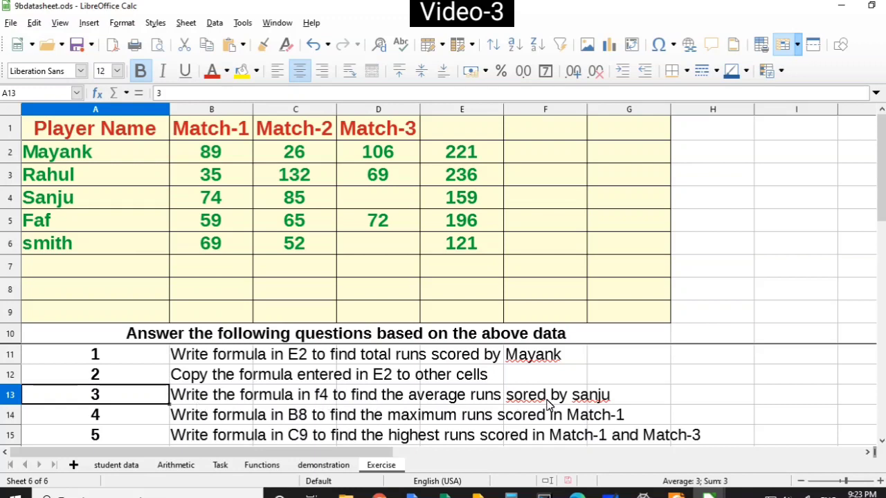
left_click(544, 201)
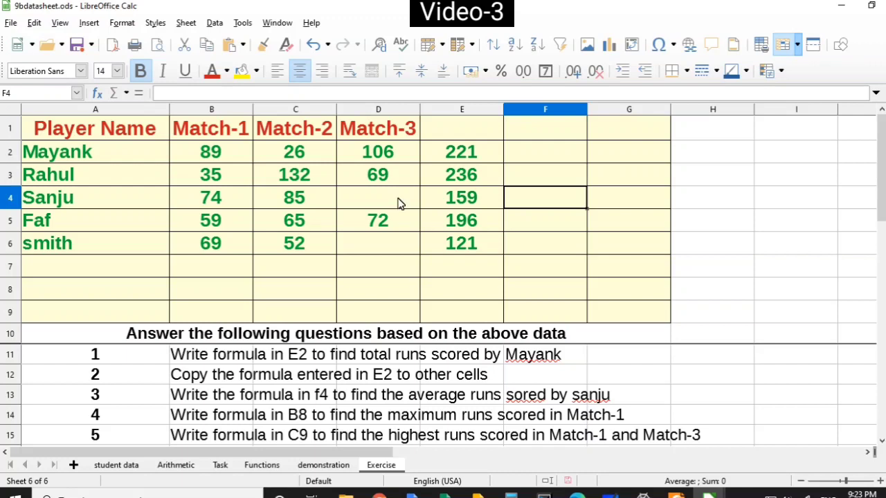
left_click(207, 201)
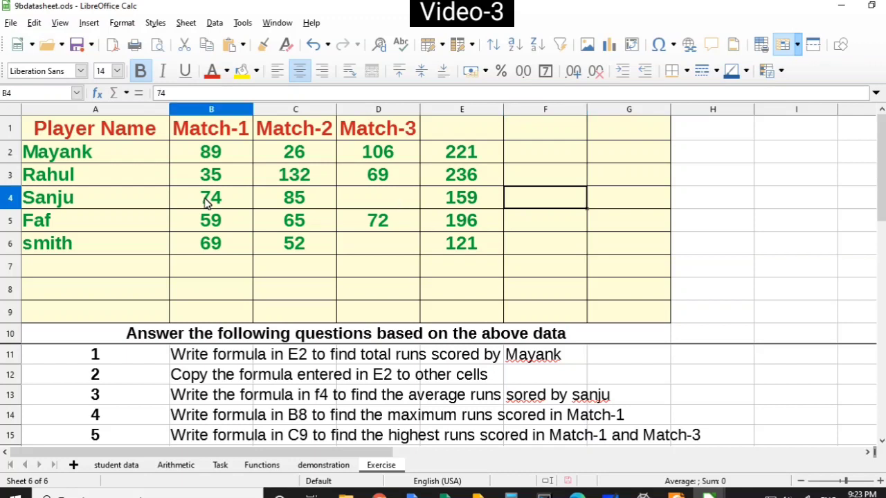
left_click(371, 200)
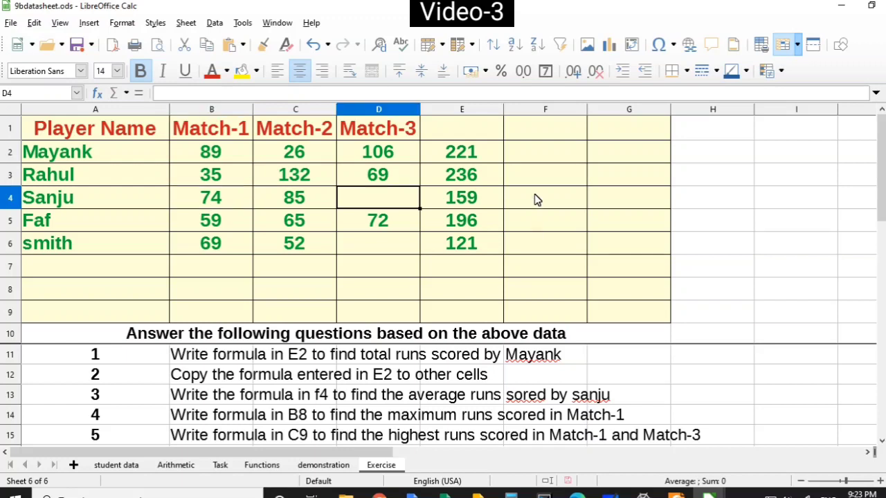
left_click(535, 199)
type("=")
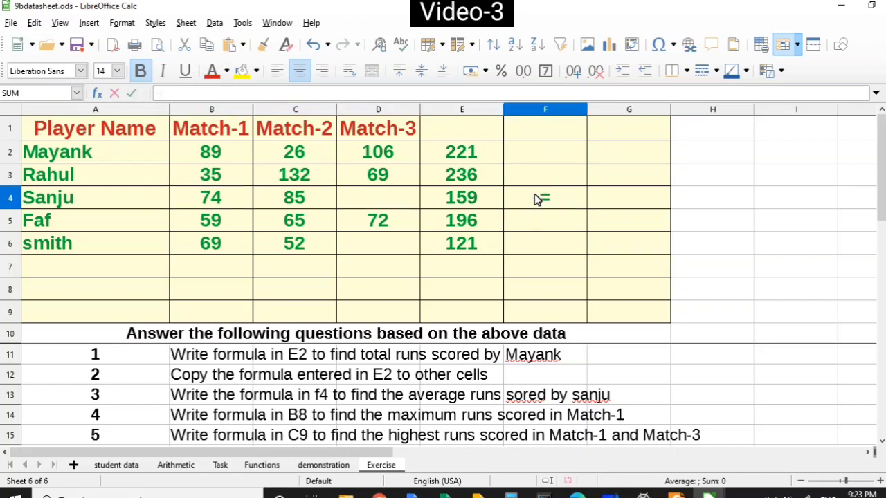
type("average")
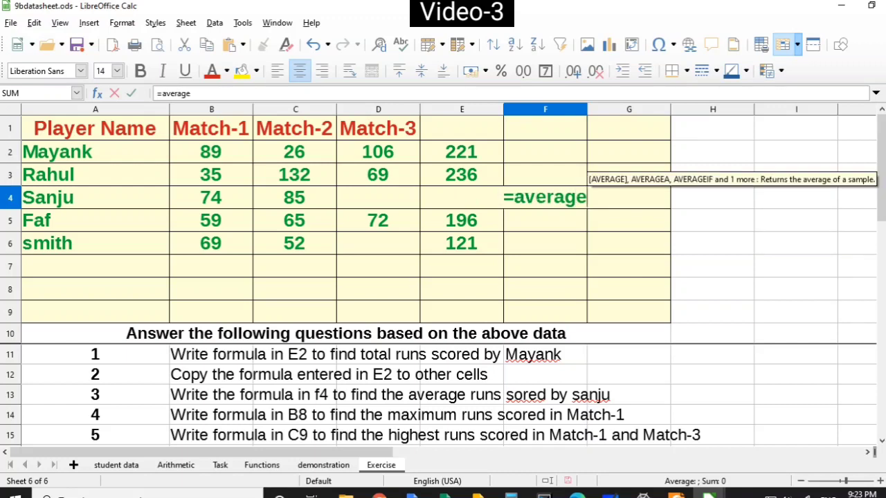
type("(")
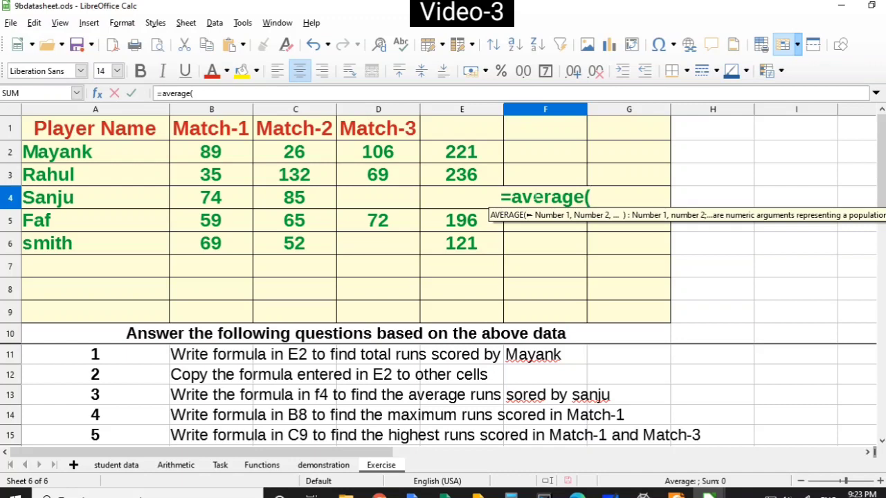
left_click(211, 199)
left_click_drag(325, 206, 399, 209)
type(")")
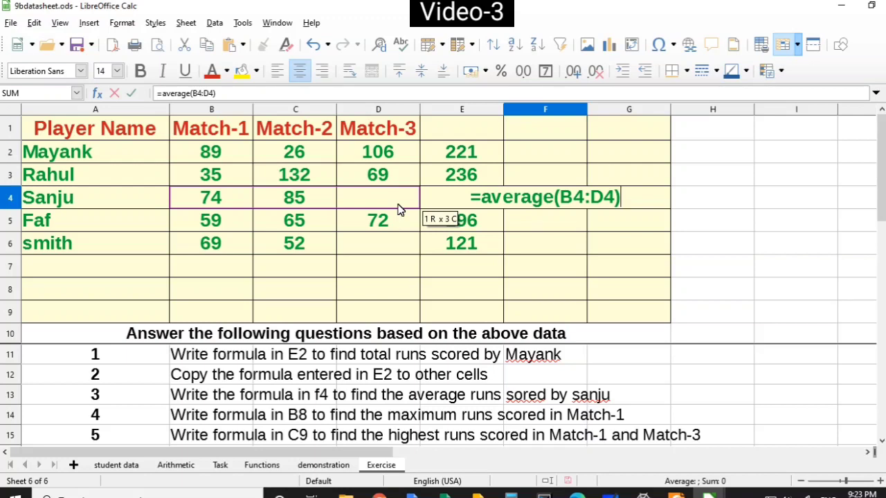
key("Return")
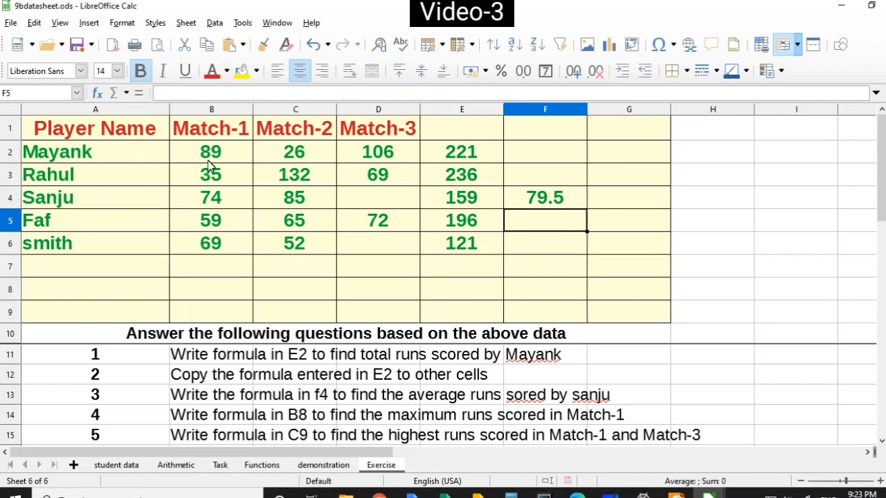
Step: Enter the formula =max(B2:B6) in B8 to find the maximum runs scored in Match-1
left_click(216, 294)
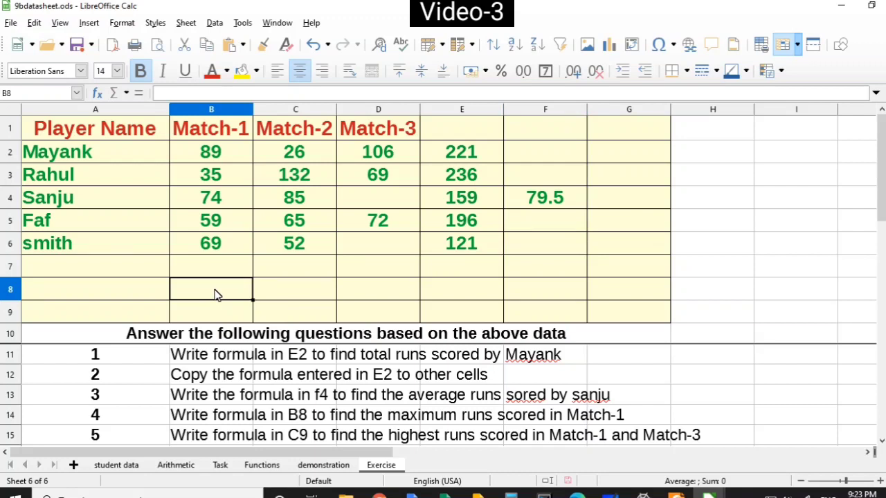
type("=ma")
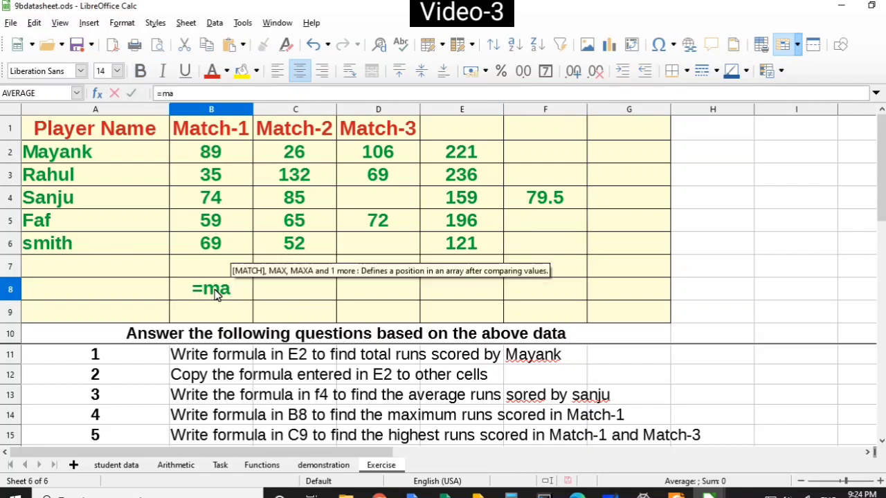
type("x(")
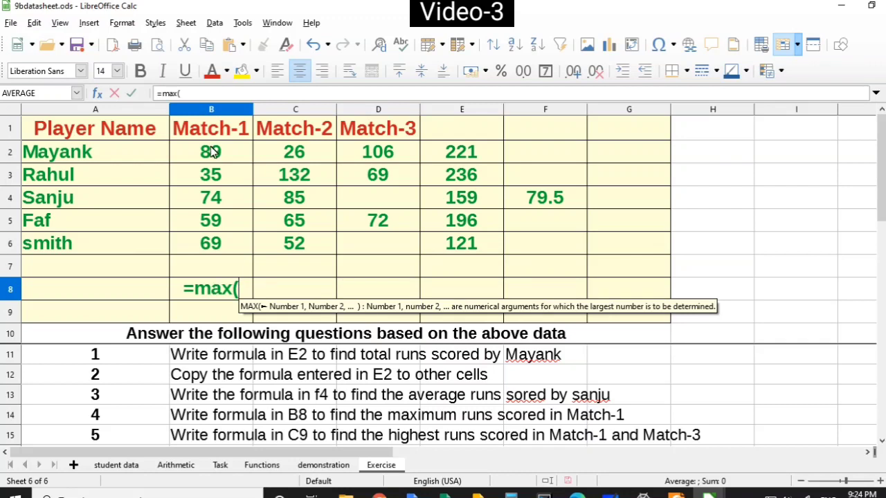
left_click_drag(213, 152, 222, 252)
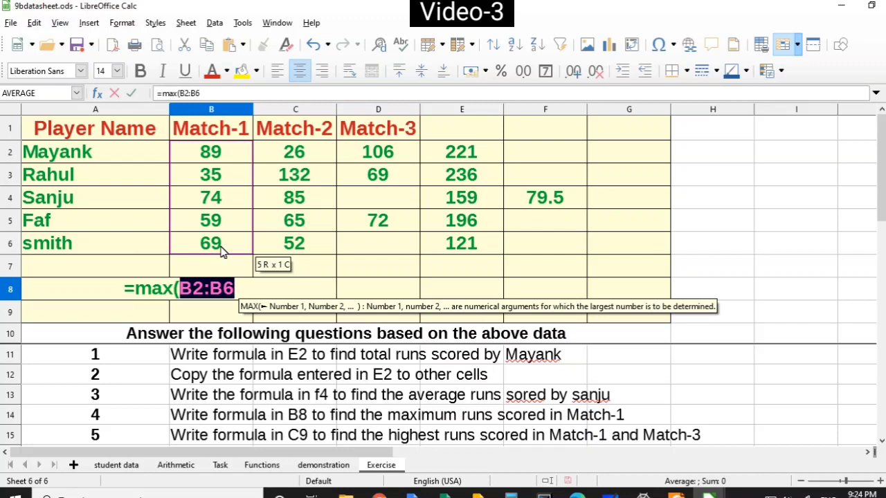
type(")")
key("Return")
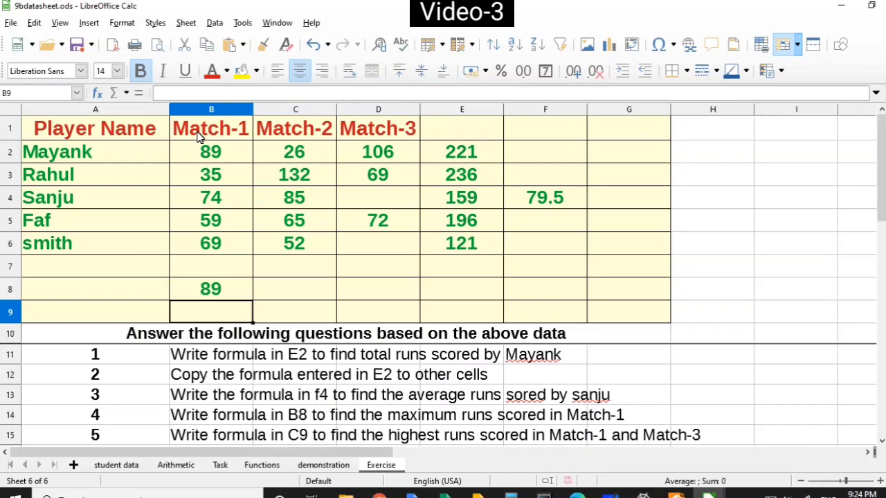
Step: Answer question 5 by entering =max(B2:B6,D2:D6) in C9 for the highest runs in Match-1 and Match-3
left_click_drag(200, 151, 207, 243)
left_click_drag(391, 153, 398, 245)
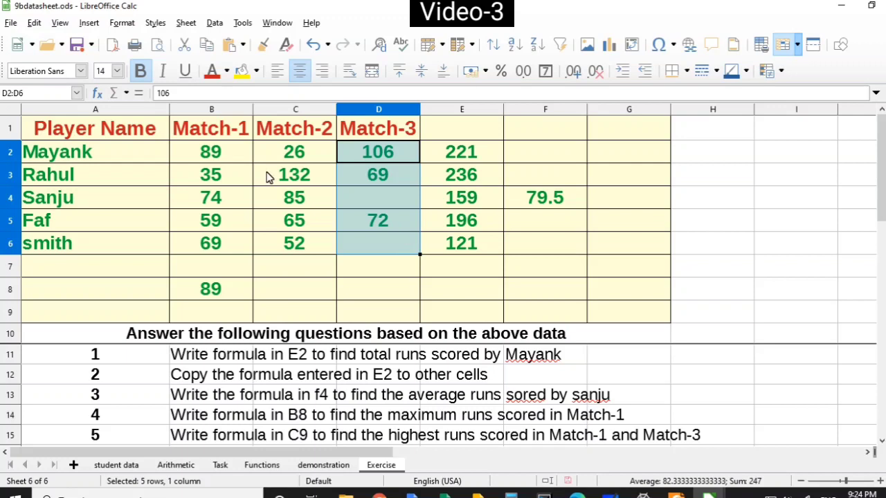
left_click_drag(212, 151, 214, 239)
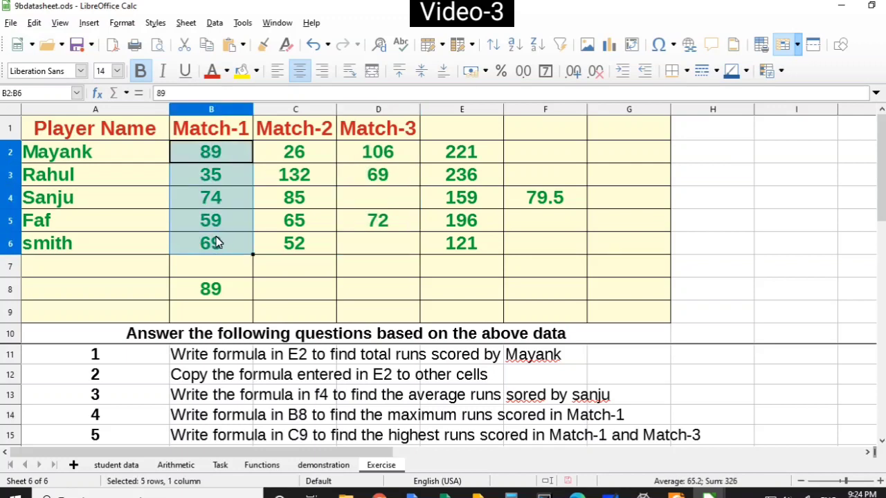
left_click_drag(379, 160, 386, 251)
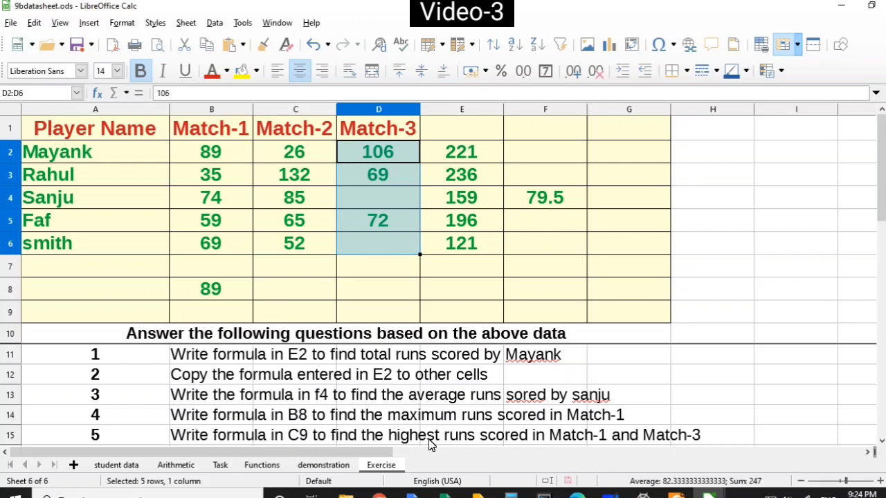
left_click(300, 314)
type("=")
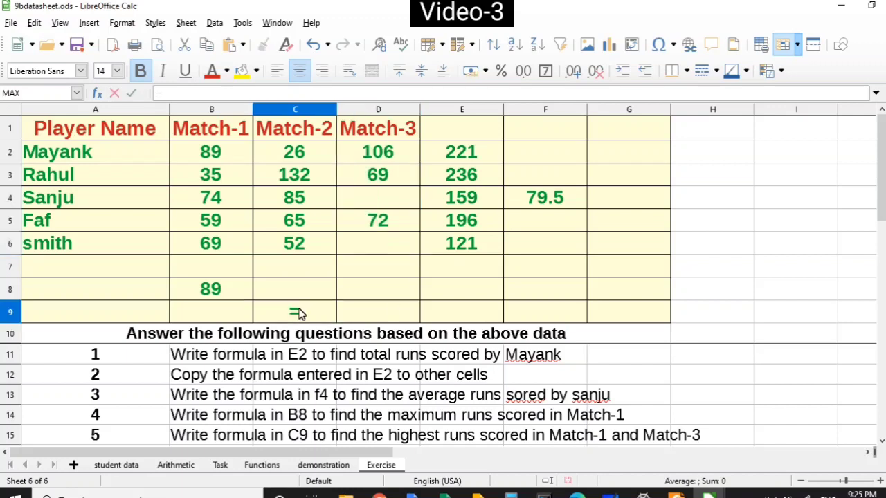
type("max(")
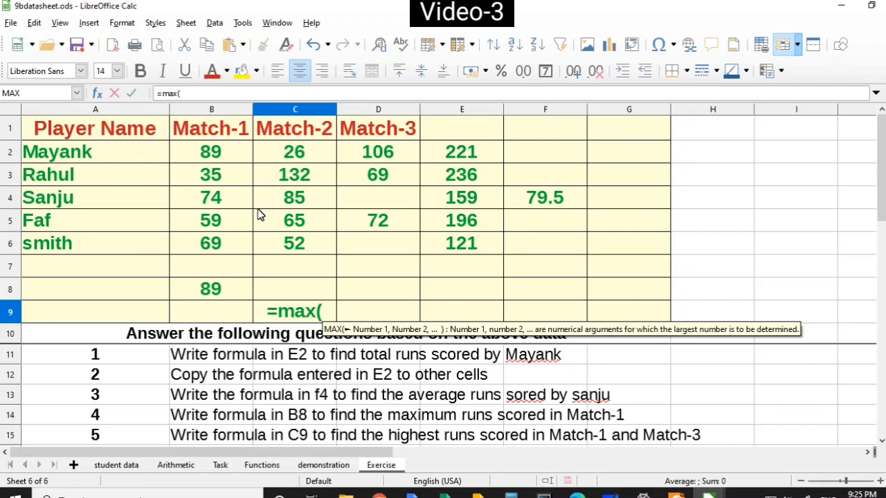
left_click_drag(214, 154, 222, 257)
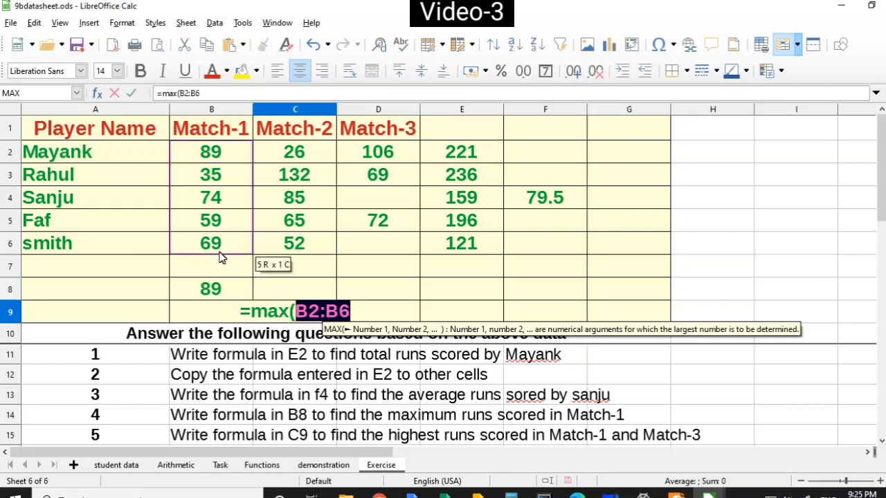
type(",")
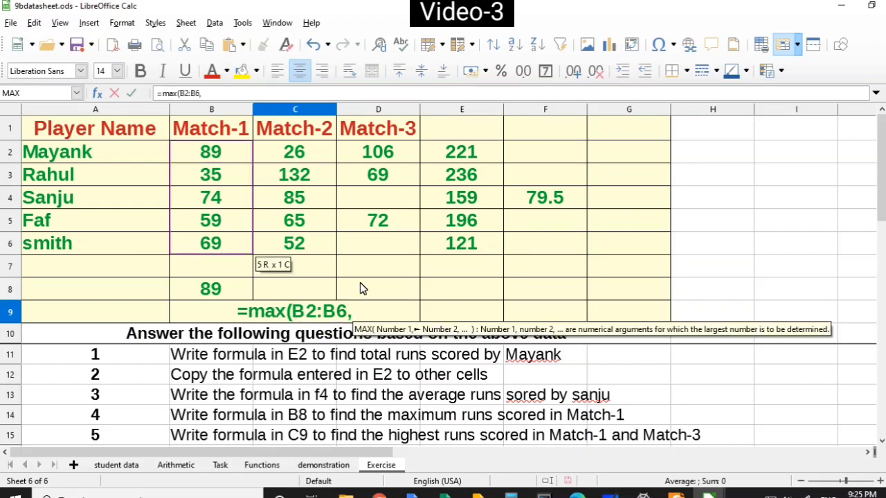
left_click_drag(385, 153, 386, 243)
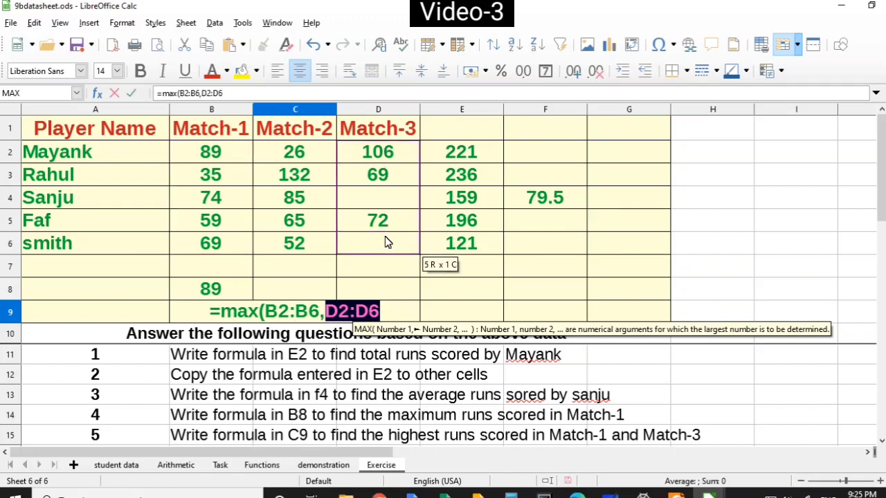
type(")")
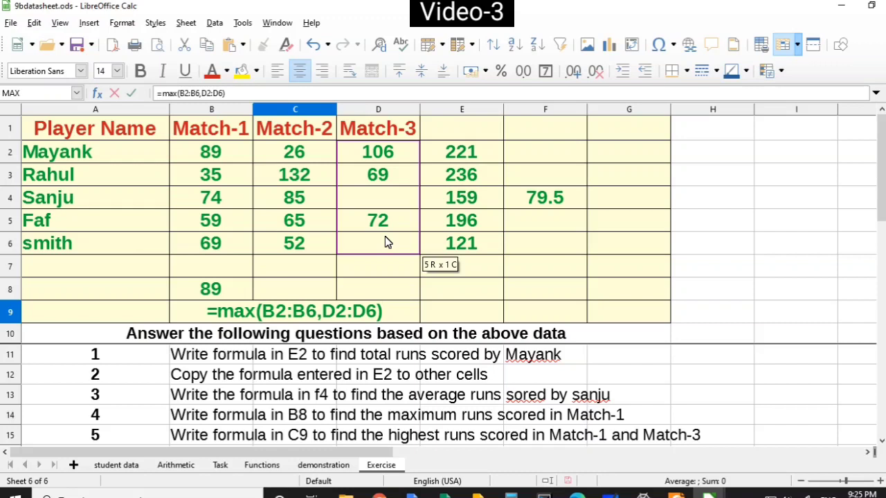
key("Return")
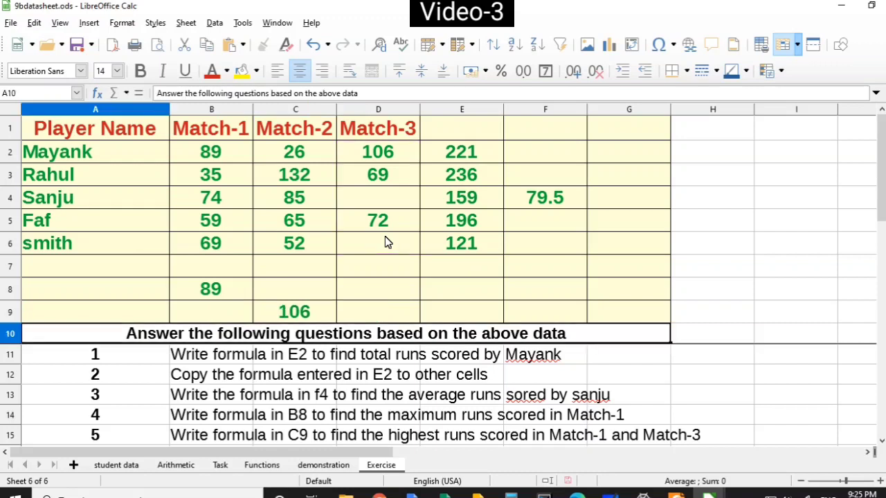
left_click(217, 154)
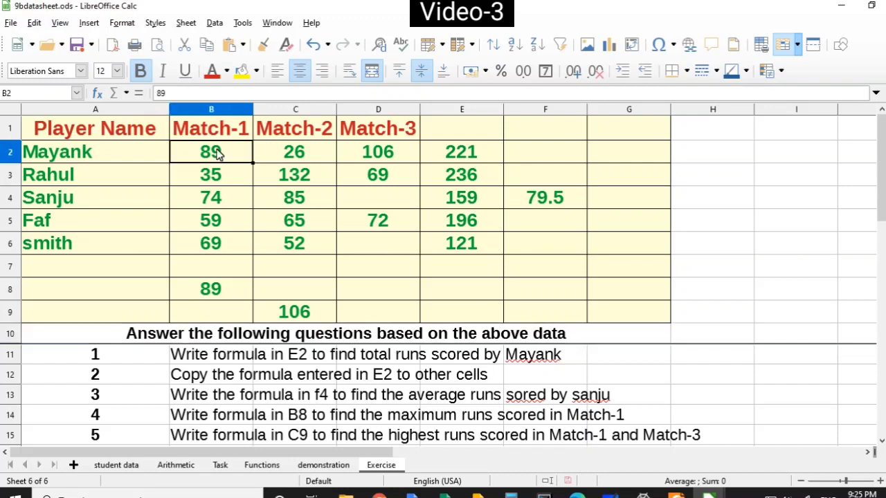
left_click_drag(217, 153, 211, 242)
left_click_drag(372, 150, 378, 237)
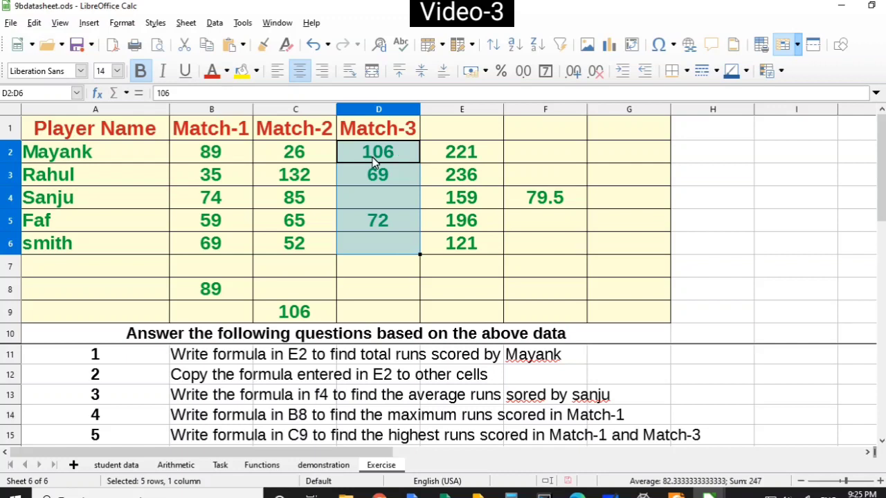
Step: Answer question 6 by entering =min(C2:C6) in C7 for the lowest runs scored in Match-2
scroll(475, 405, "down", 1)
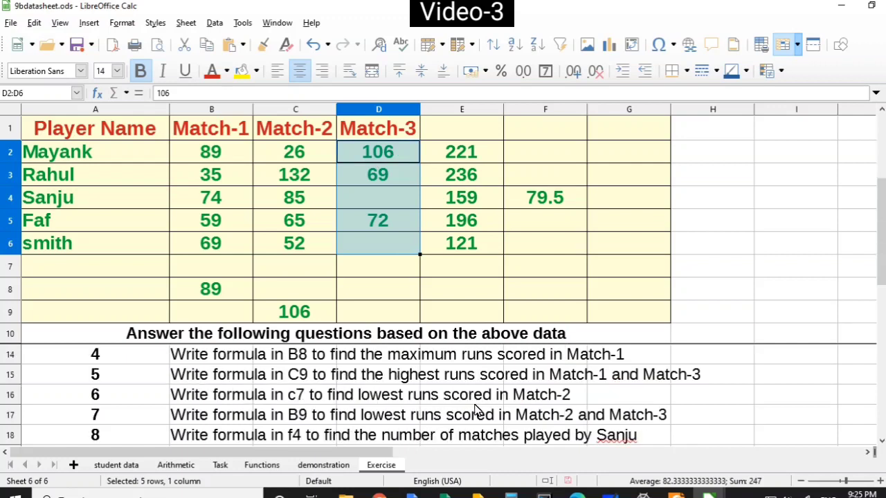
scroll(477, 409, "down", 1)
scroll(477, 409, "up", 1)
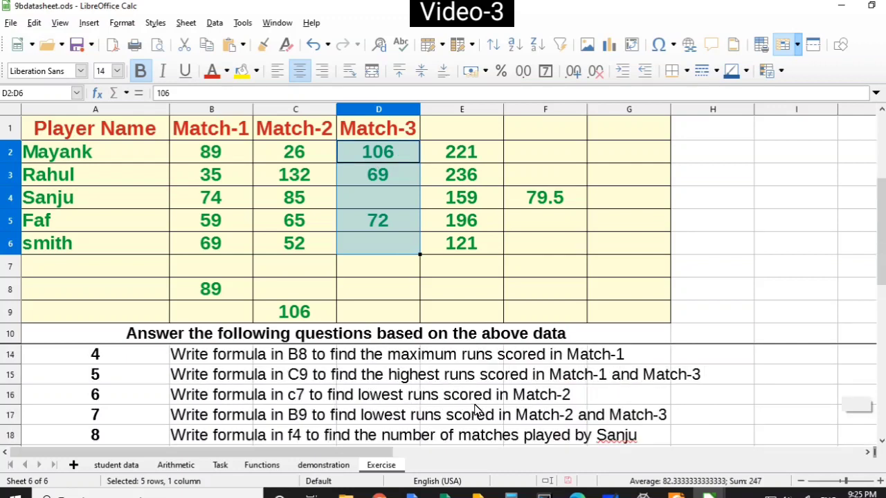
left_click(182, 400)
key("Right")
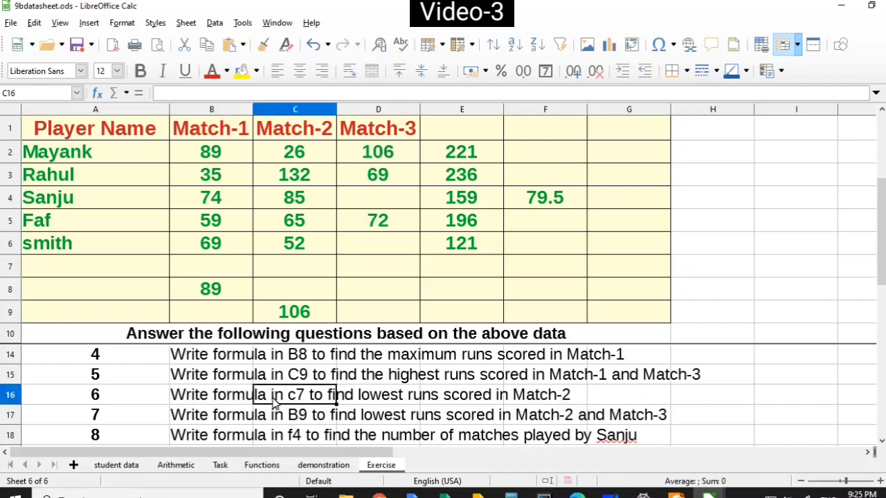
left_click(155, 402)
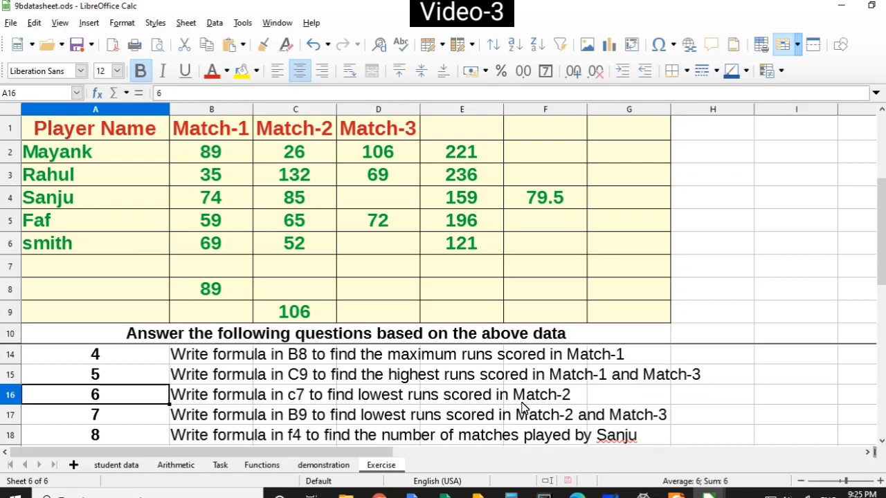
left_click(294, 268)
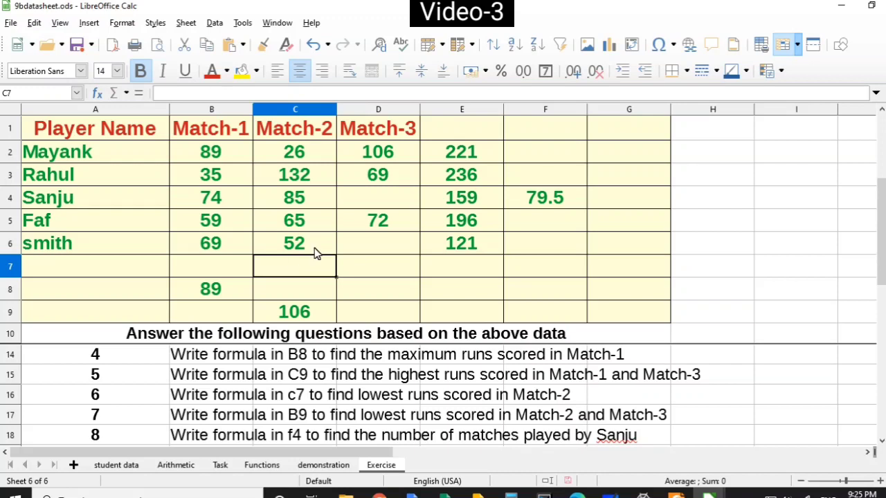
type("=min")
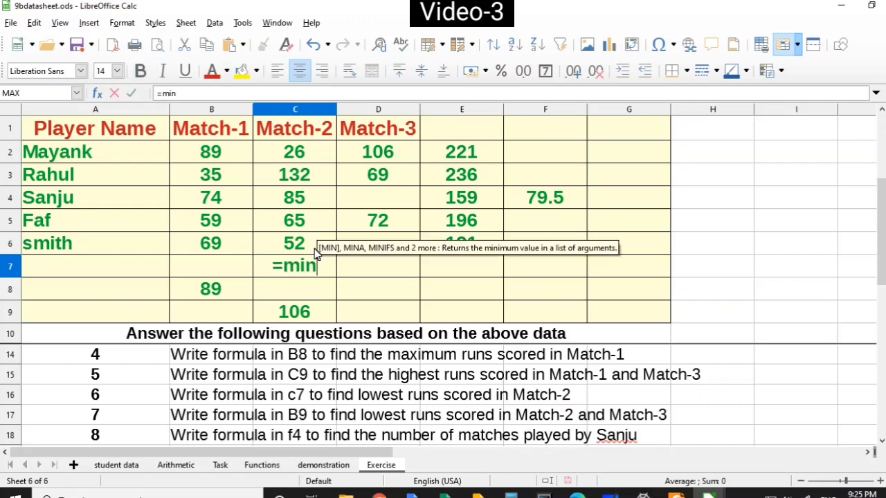
type("(")
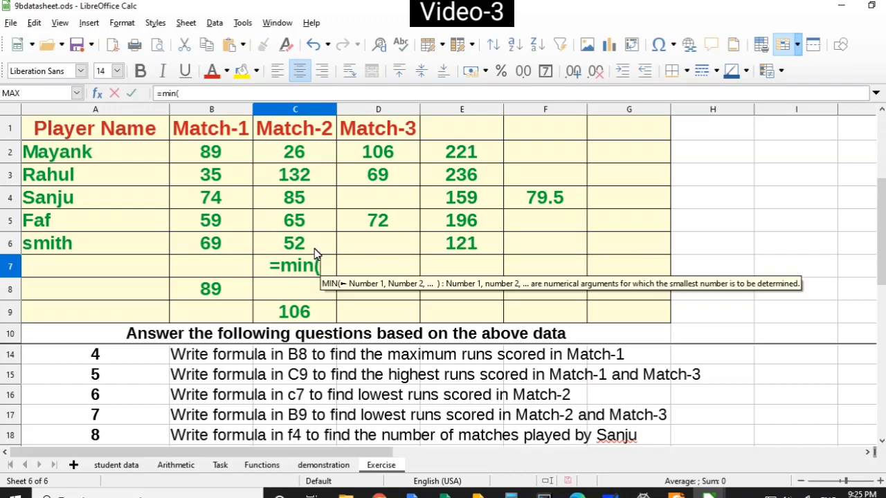
left_click(314, 248)
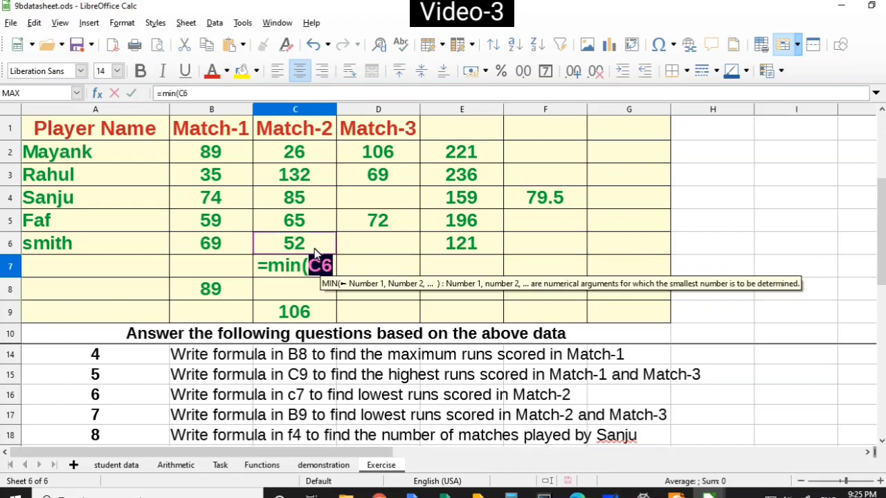
key("shift+Up")
key("shift+Up")
key("shift+Up")
key("shift+Up")
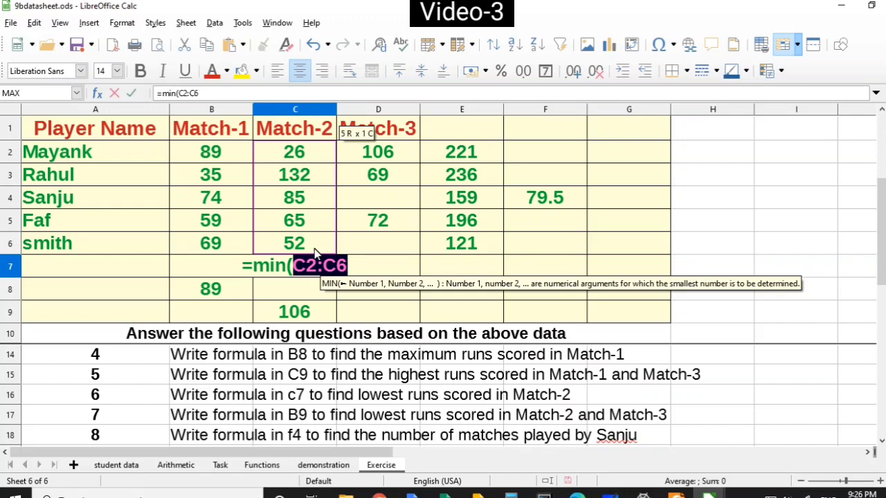
type(")")
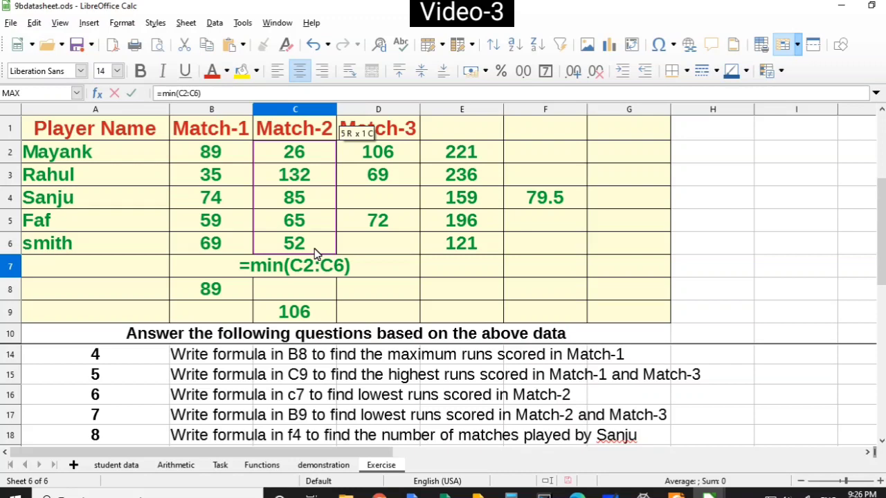
key("Return")
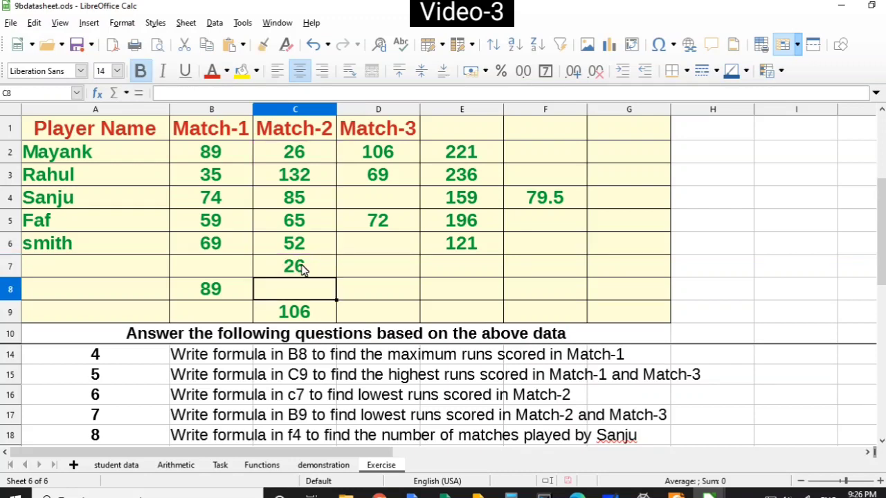
left_click(303, 270)
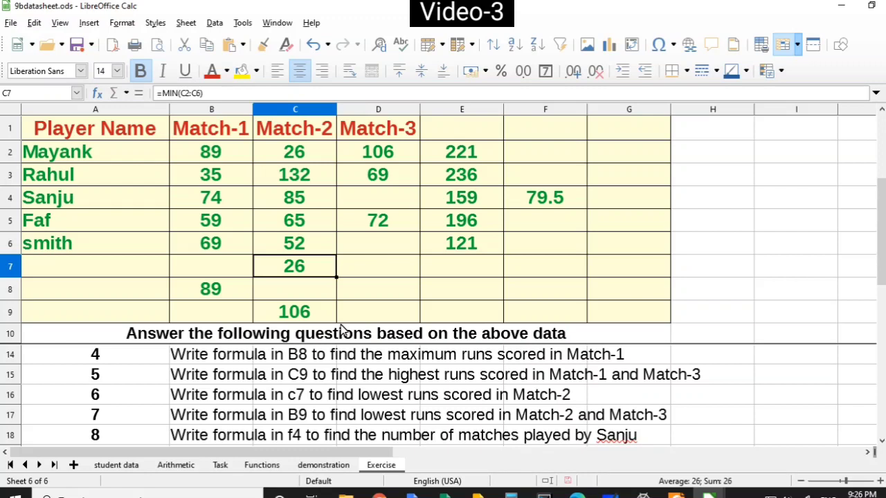
Step: Answer question 7 by entering =min(c2:d6) in B9 for the lowest runs in Match-2 and Match-3
left_click(218, 316)
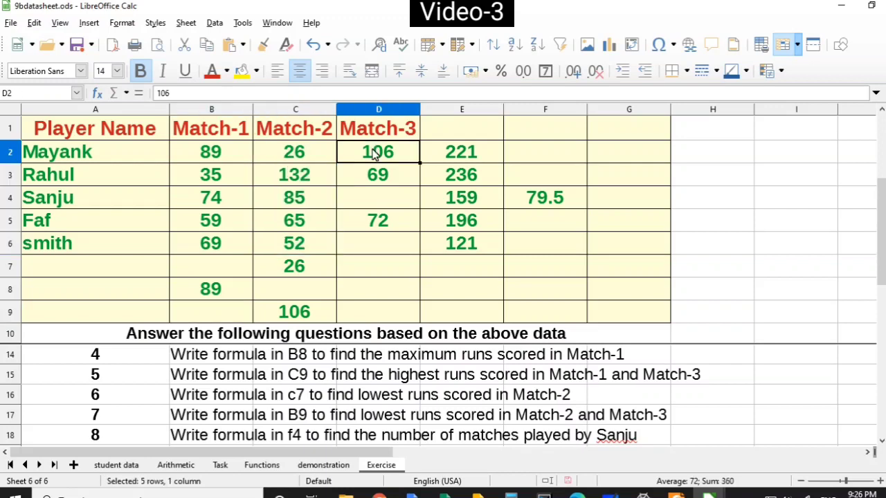
left_click_drag(375, 149, 377, 246)
left_click_drag(307, 152, 302, 242)
left_click_drag(367, 153, 361, 243)
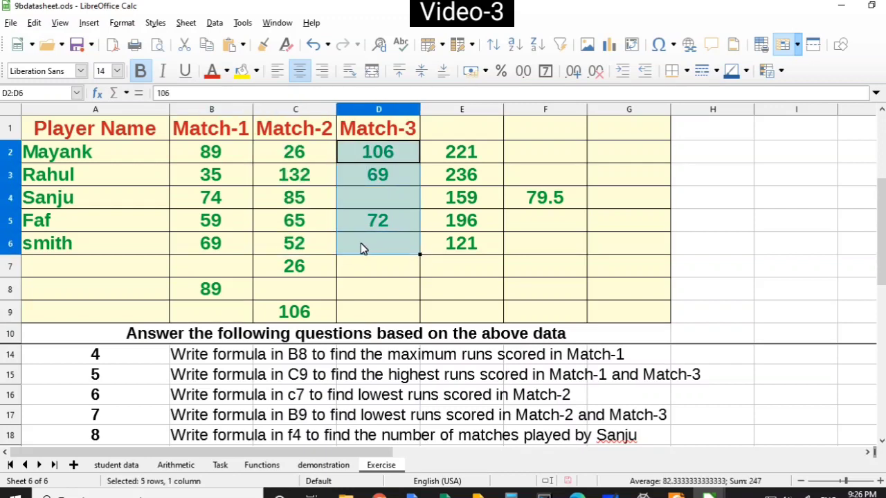
left_click(280, 151)
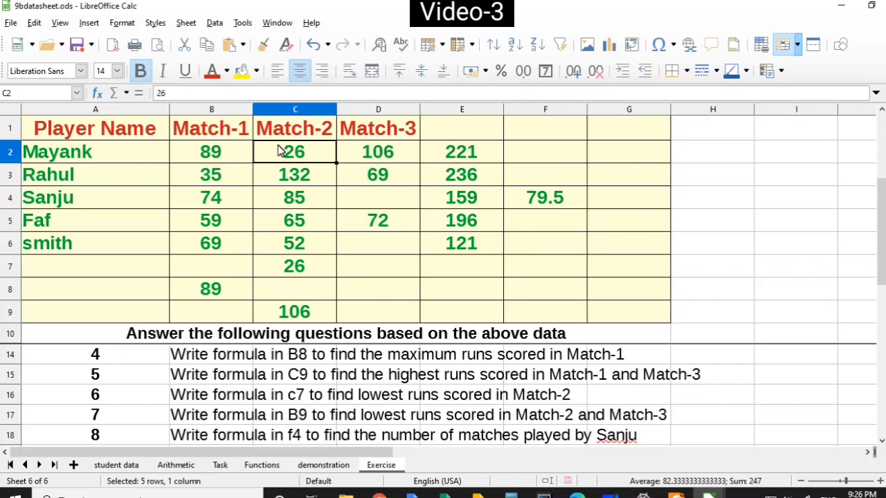
left_click_drag(281, 151, 388, 250)
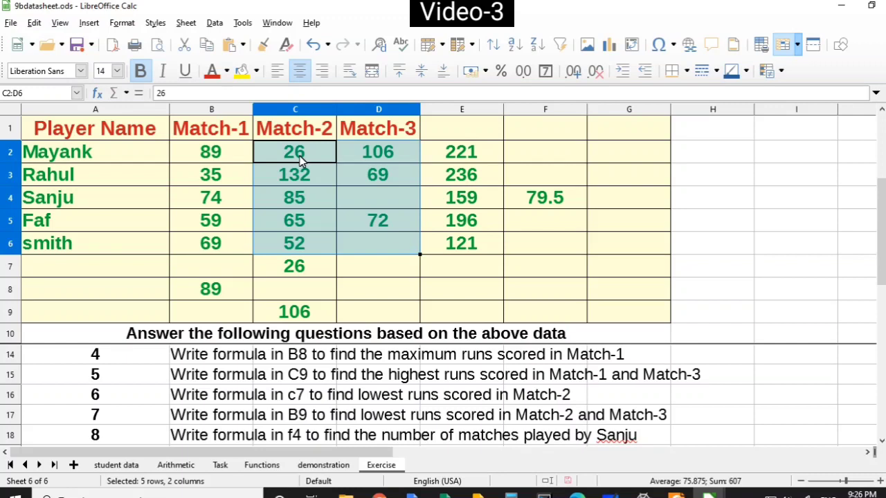
left_click(234, 316)
type("=min(")
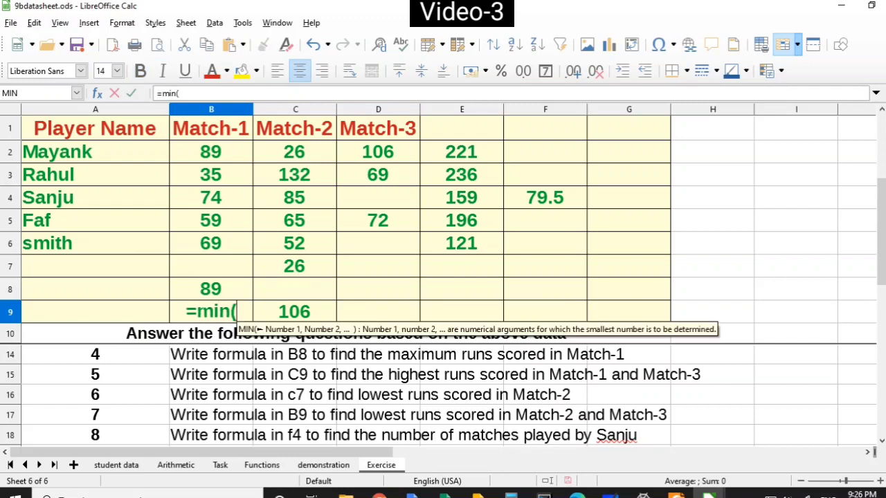
type("c2:")
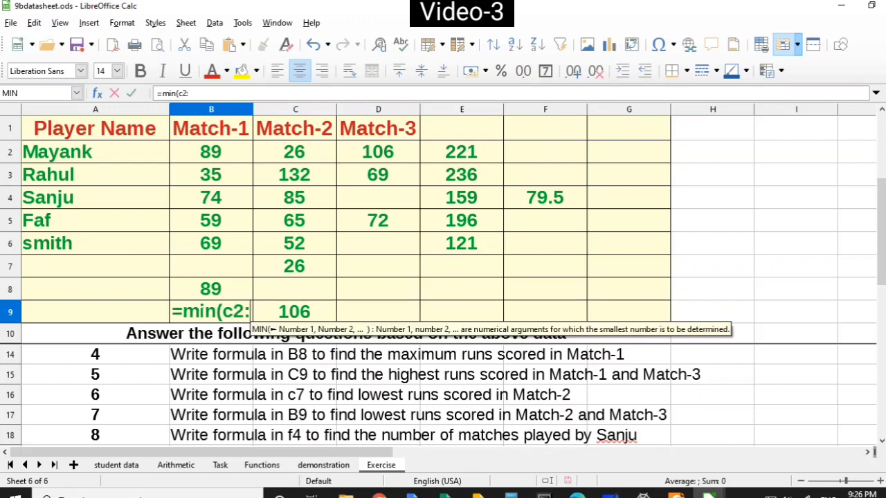
type("d6")
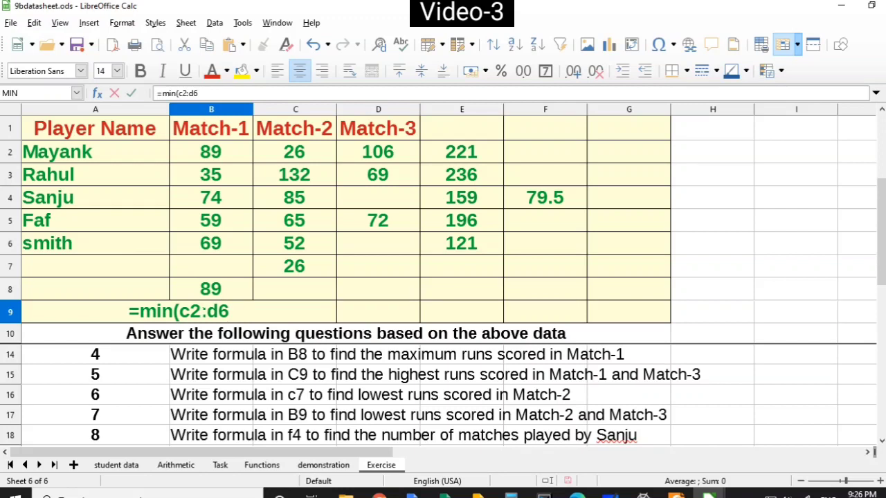
type(")")
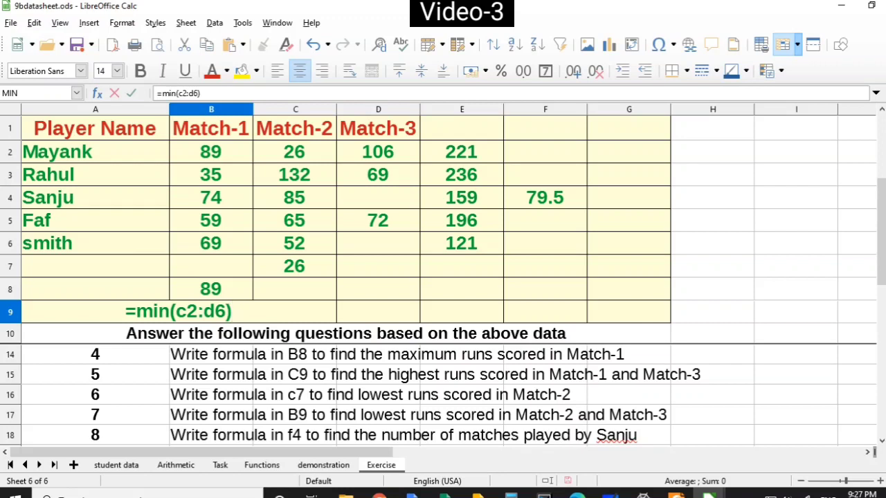
key("Return")
left_click(225, 315)
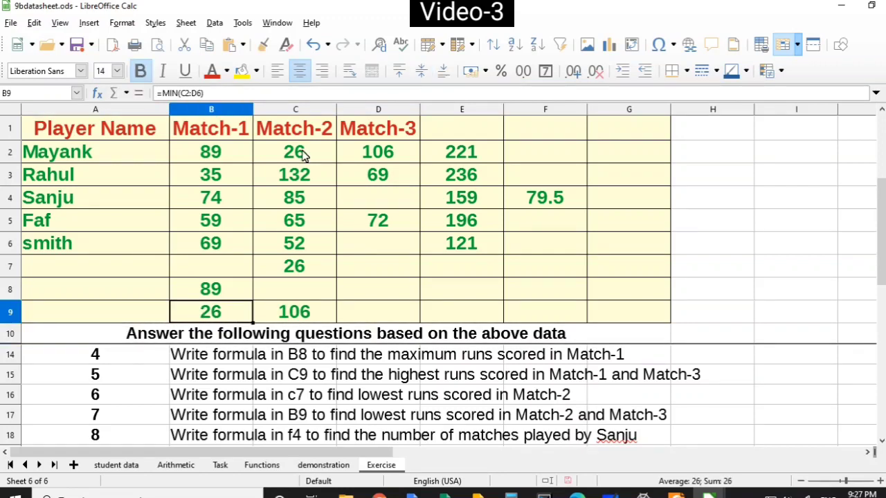
left_click_drag(301, 153, 387, 253)
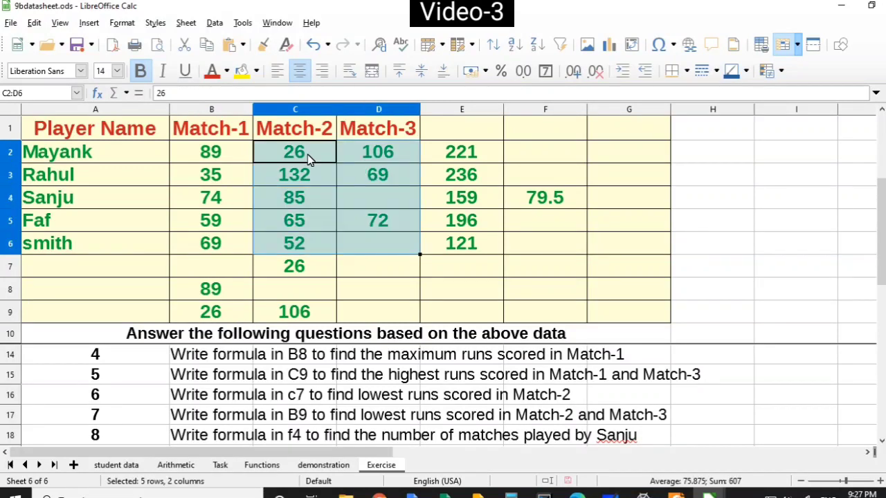
Step: Look at the remaining exercise questions, numbers 8 to 10, below the score table
left_click(351, 292)
left_click(323, 415)
scroll(323, 418, "down", 1)
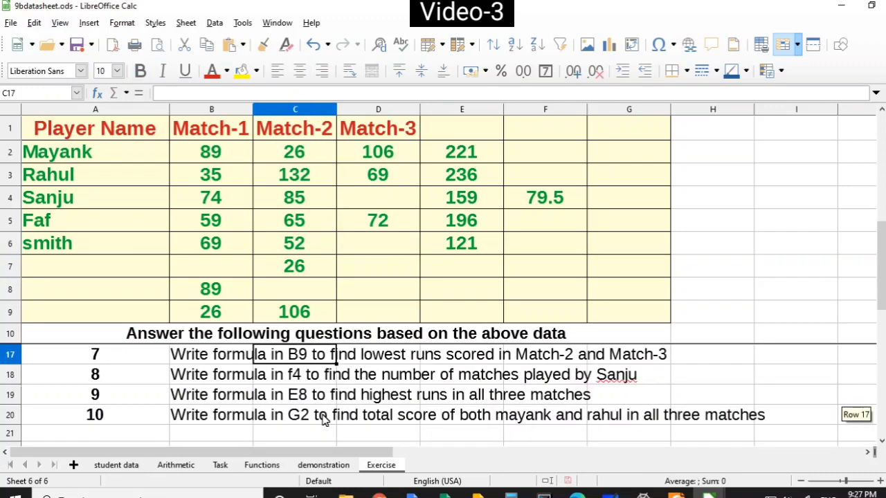
Step: Answer question 8 by replacing the formula in F4 with =count(B4:D4) for the number of matches played by the row 4 player
left_click(154, 376)
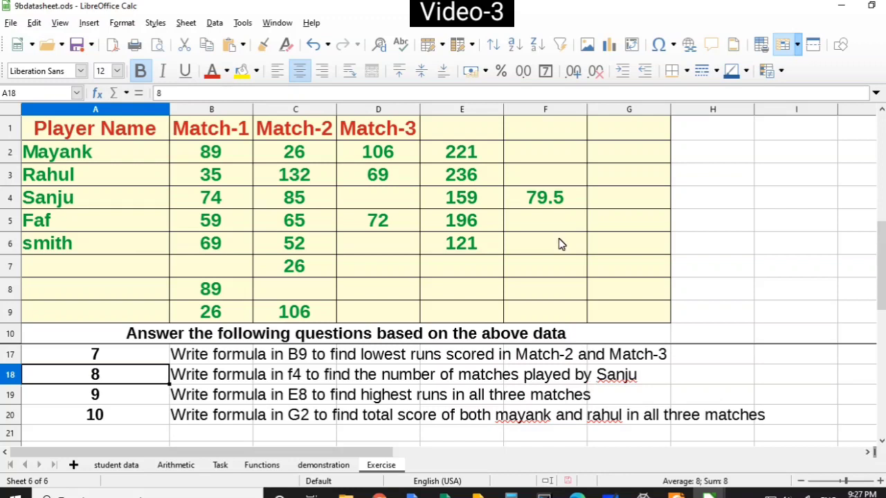
left_click(549, 200)
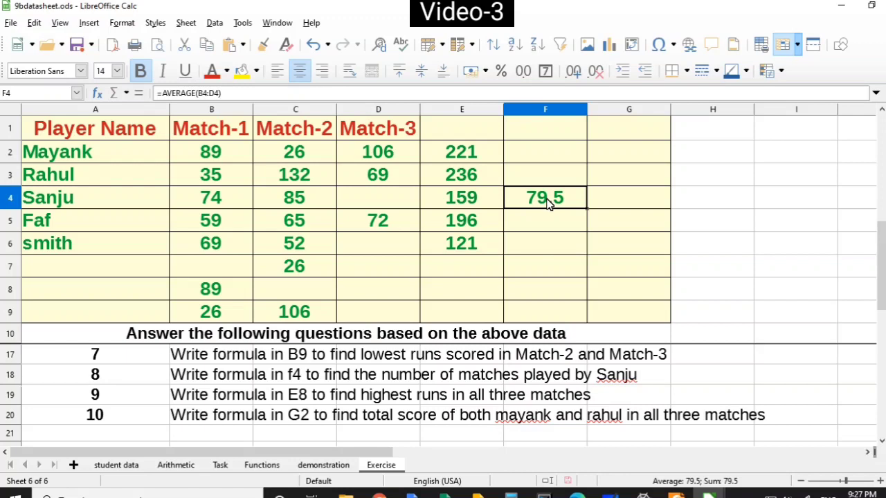
left_click(411, 206)
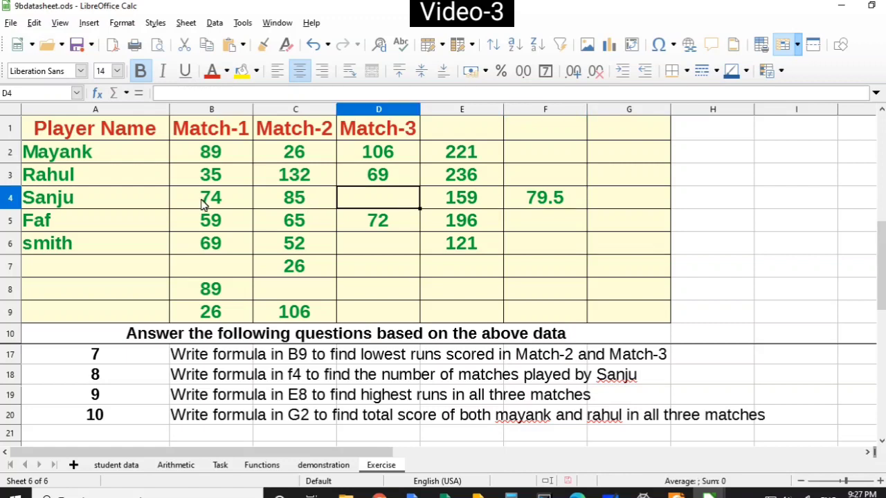
left_click_drag(204, 202, 299, 202)
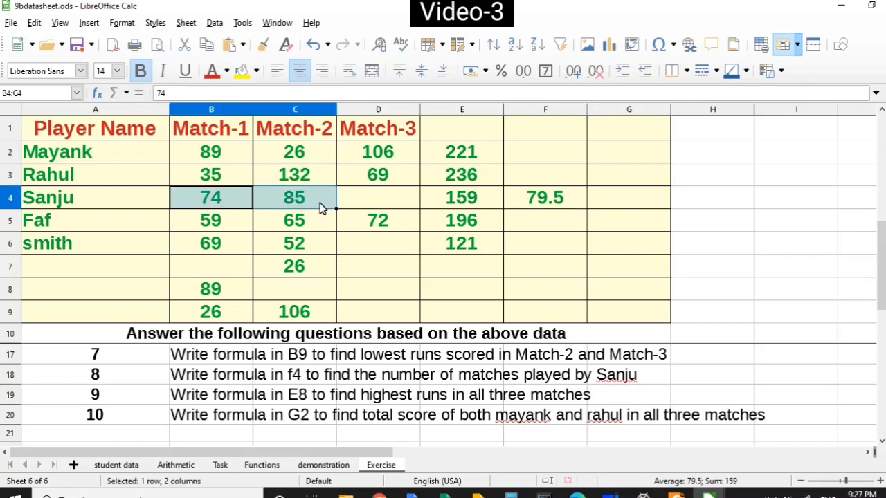
left_click(370, 203)
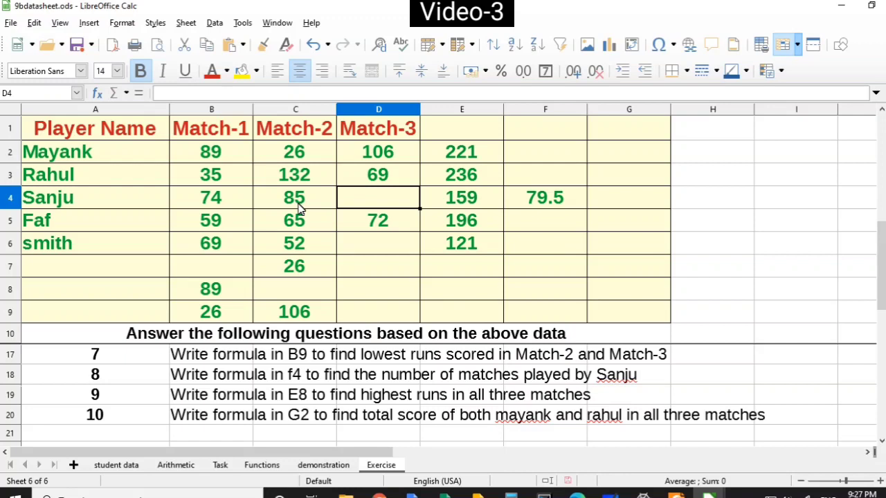
left_click(529, 201)
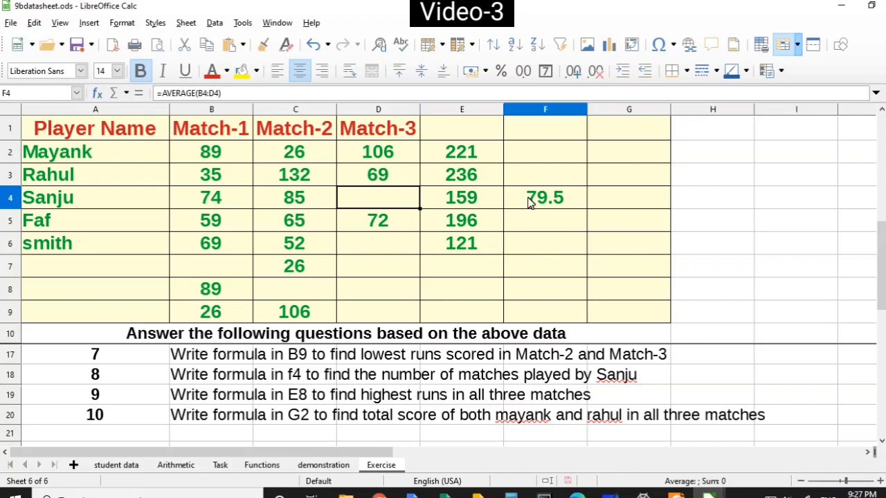
type("=count")
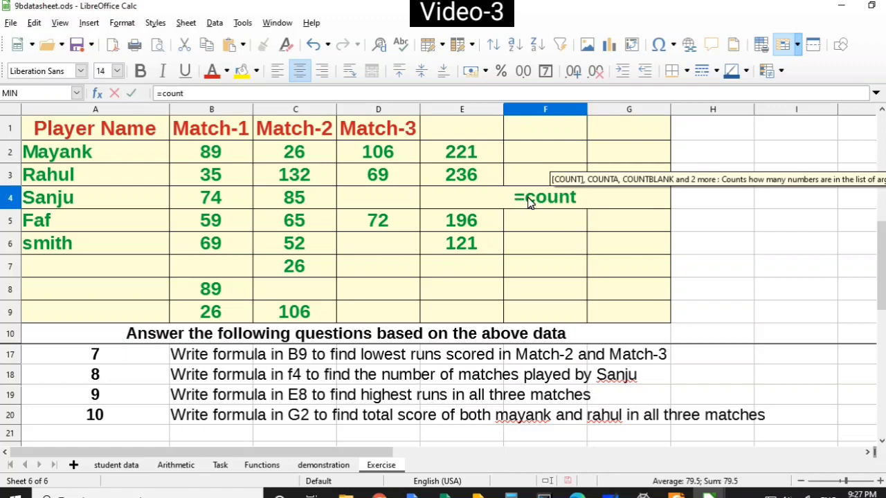
type("(")
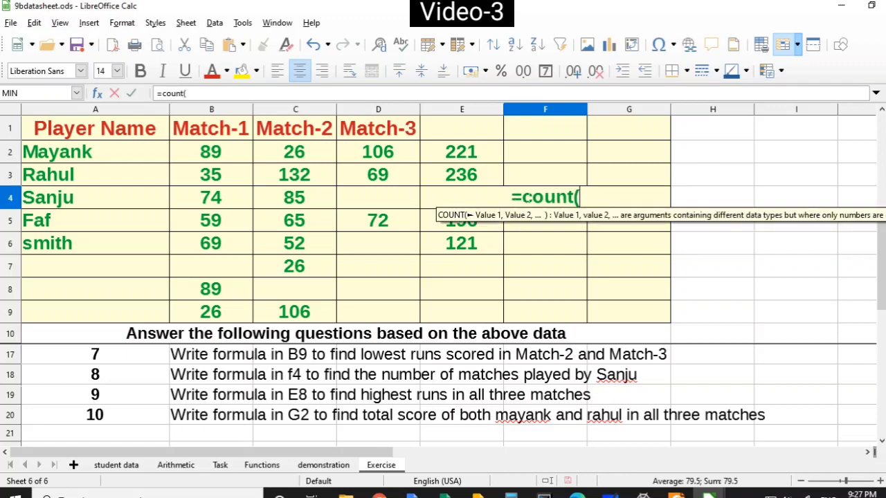
key("Left")
key("Left")
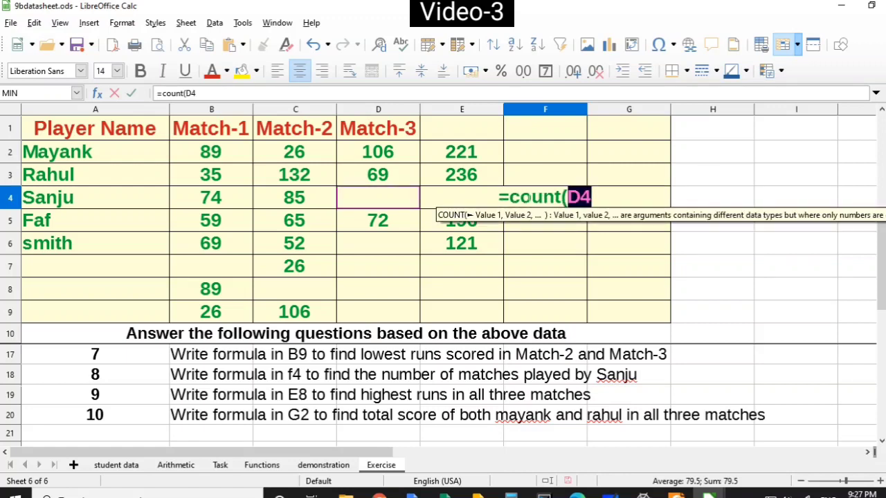
key("Left")
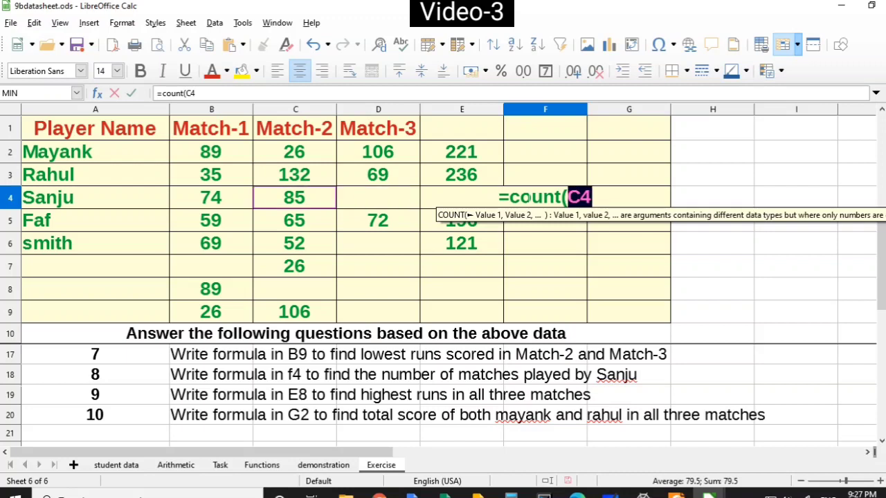
key("Right")
key("shift+Left")
key("shift+Left")
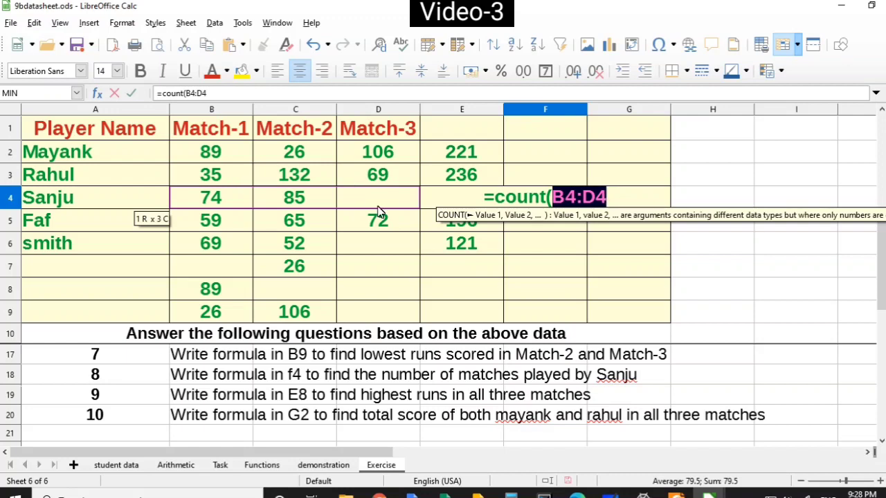
type(")")
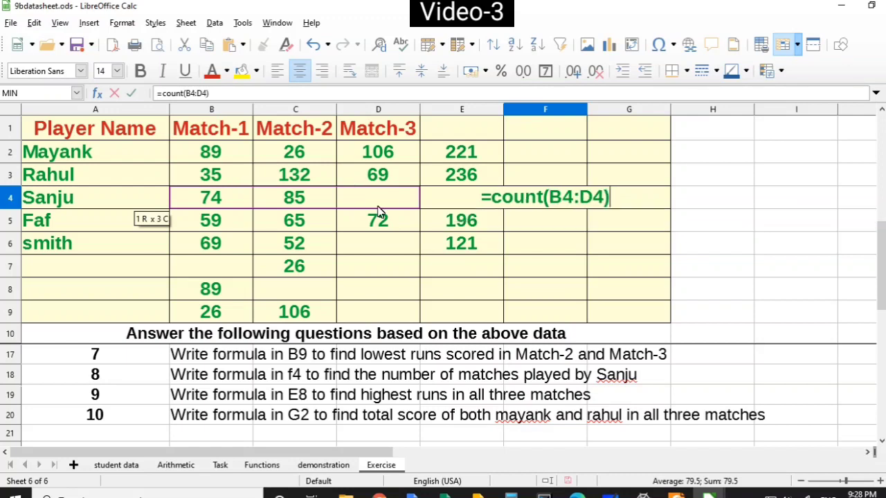
key("Return")
left_click(545, 205)
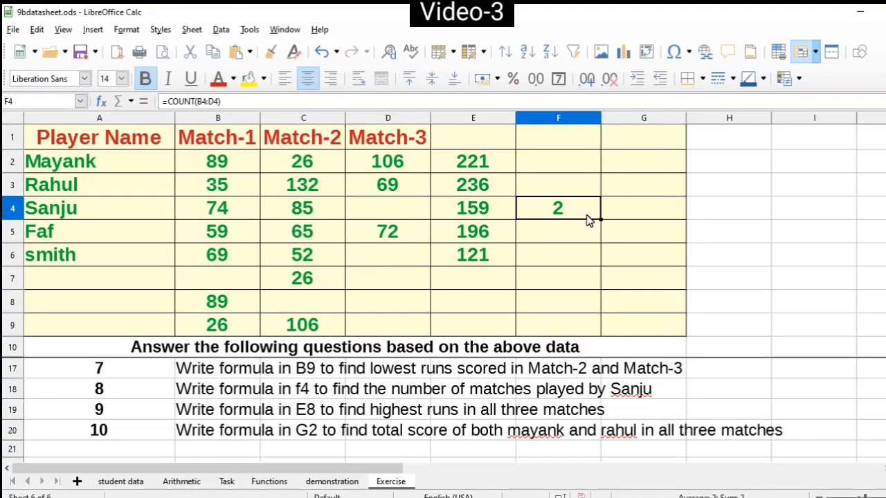
left_click_drag(217, 207, 374, 216)
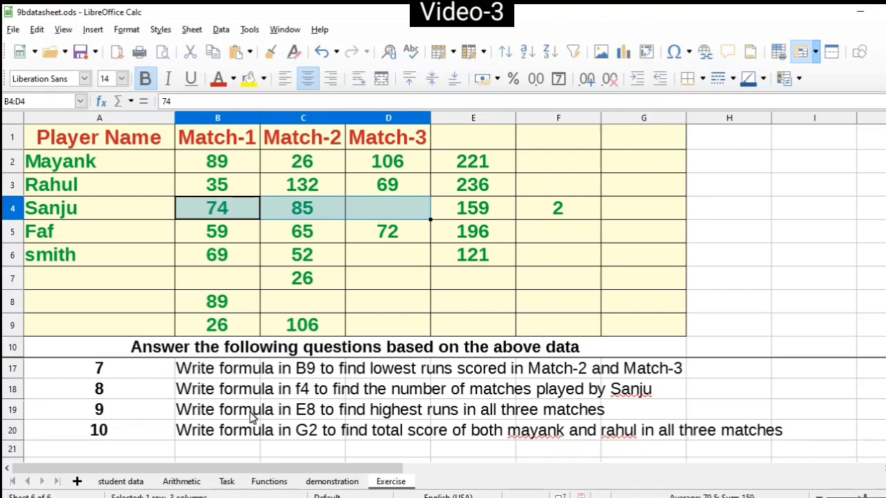
Step: Answer question 9 by entering =max(b2:d6) in E8 for the highest runs in all three matches
left_click(213, 416)
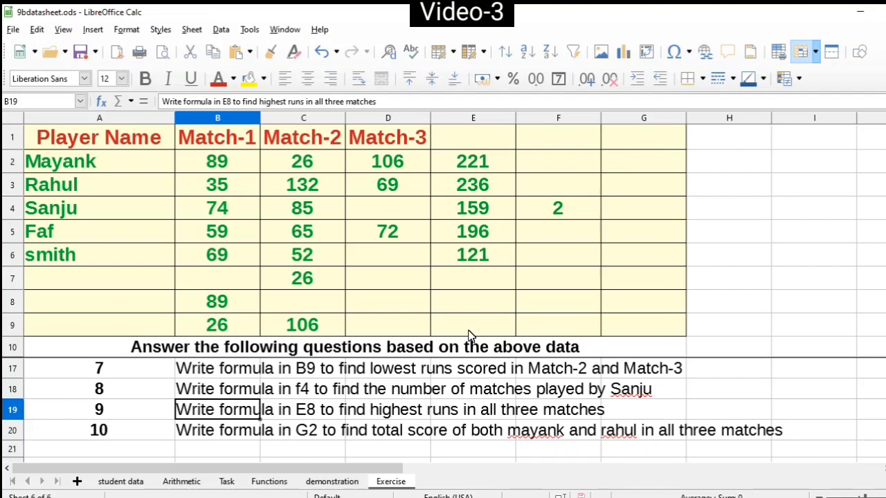
left_click(465, 305)
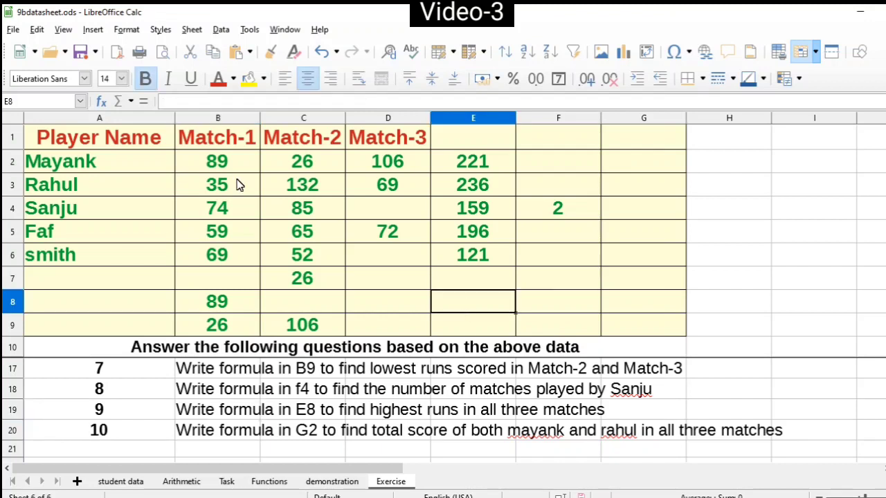
left_click_drag(232, 166, 392, 263)
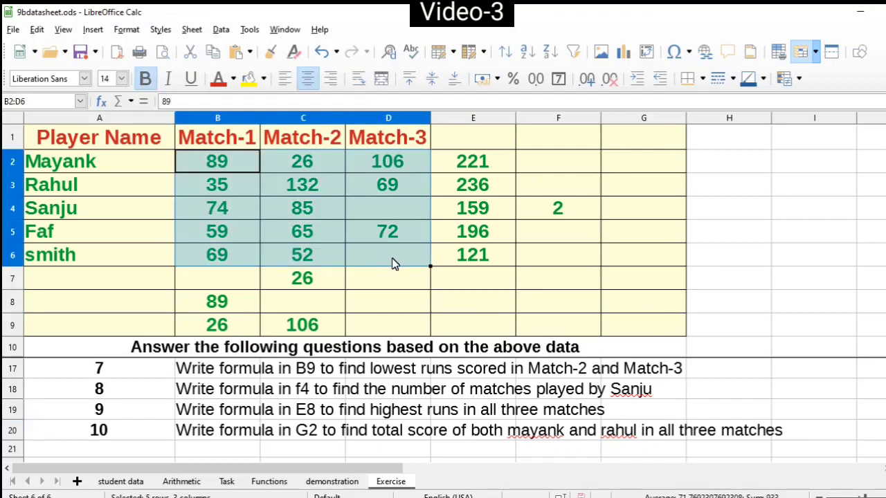
left_click(481, 304)
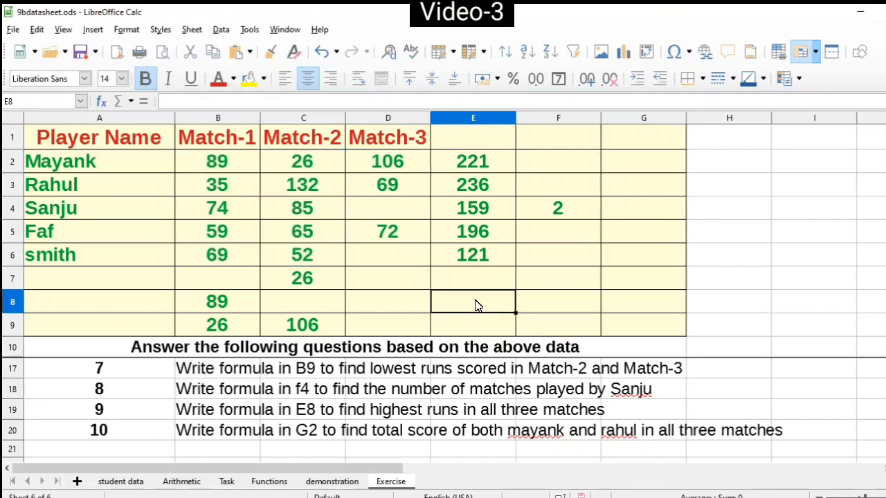
type("=")
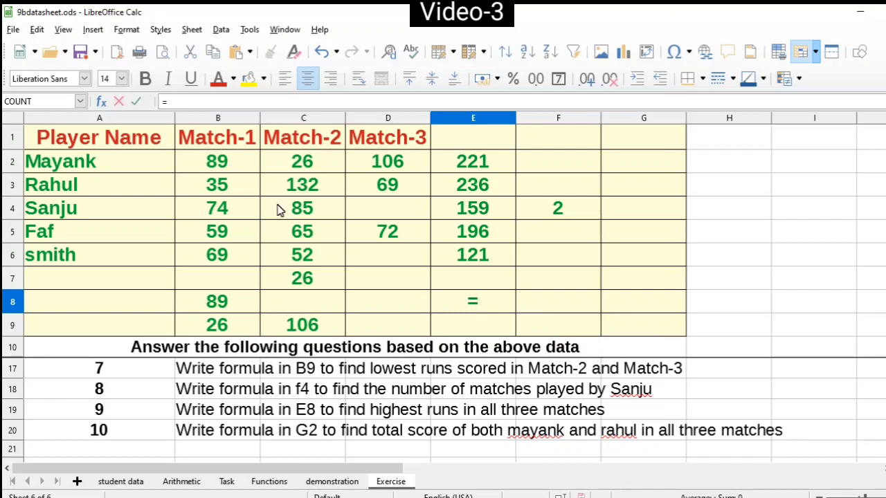
type("max(")
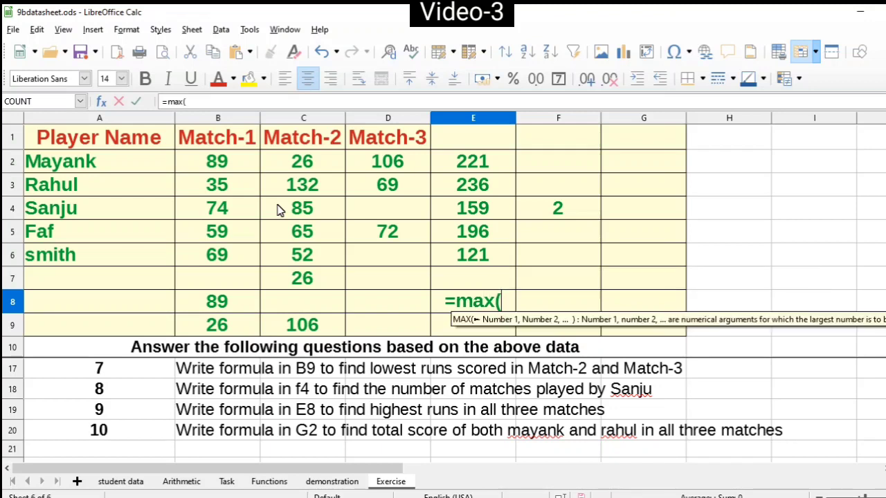
type("b2")
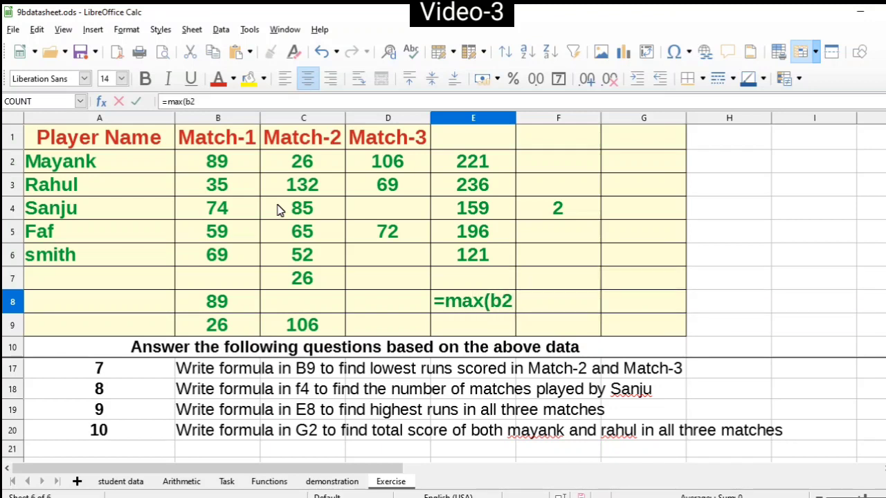
type(":")
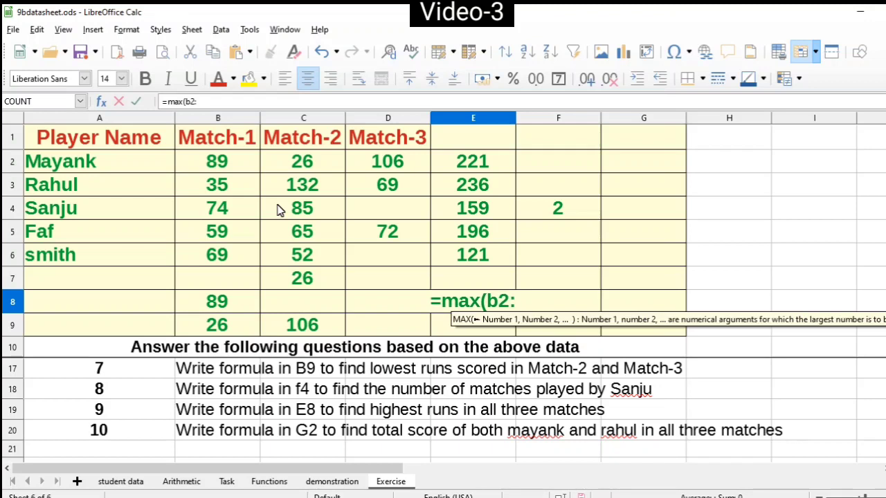
type("d6)")
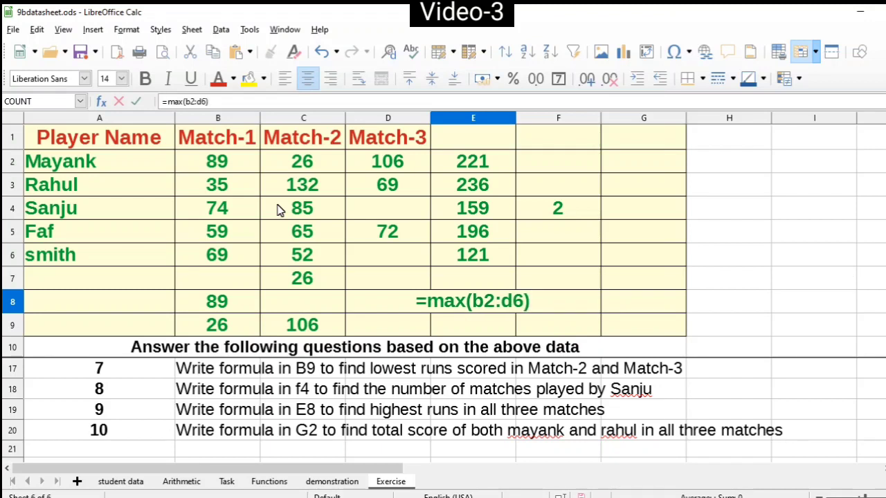
key("Return")
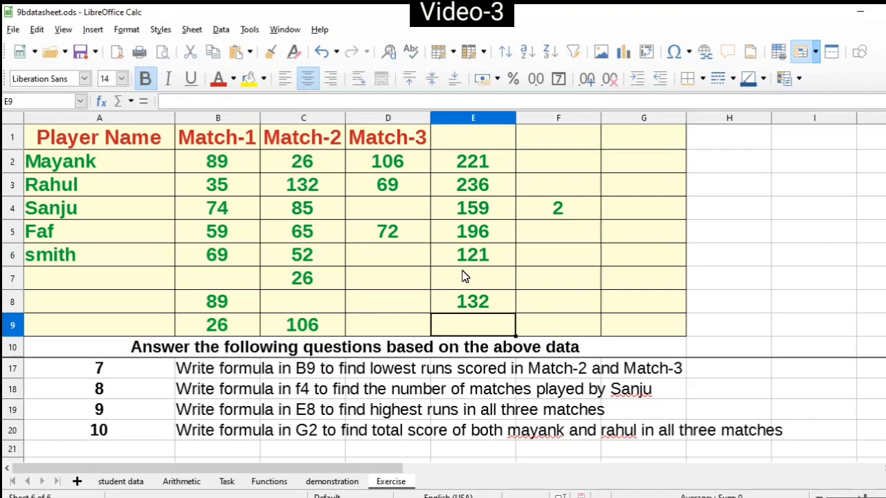
left_click(465, 298)
left_click(317, 190)
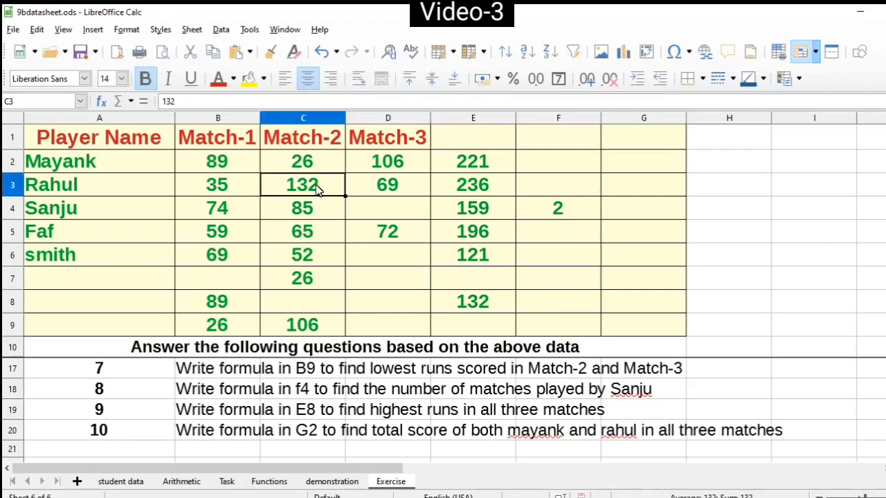
left_click(483, 306)
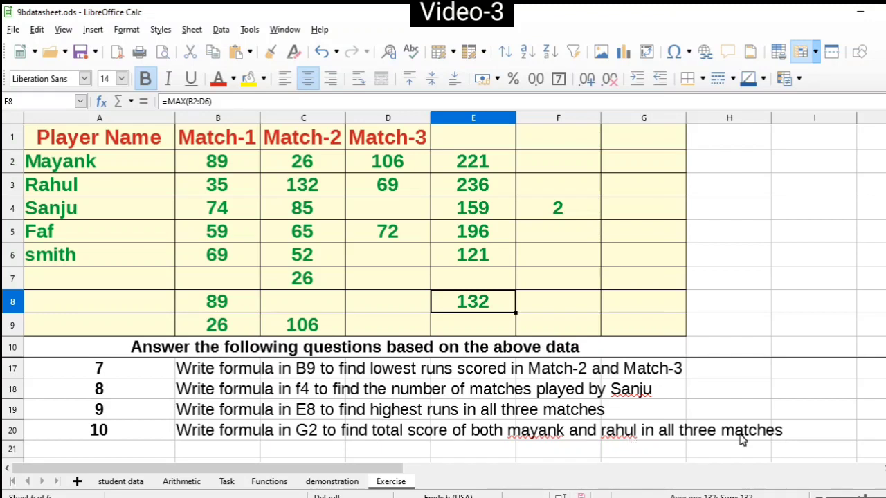
Step: Answer question 10 by entering =sum(b2:d3) in G2 for the total score of the first two players in all three matches
left_click(653, 159)
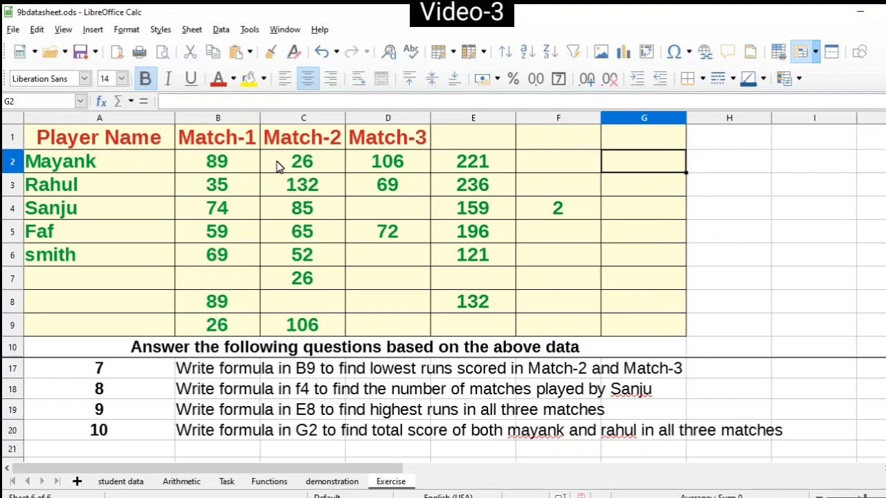
left_click_drag(249, 166, 396, 187)
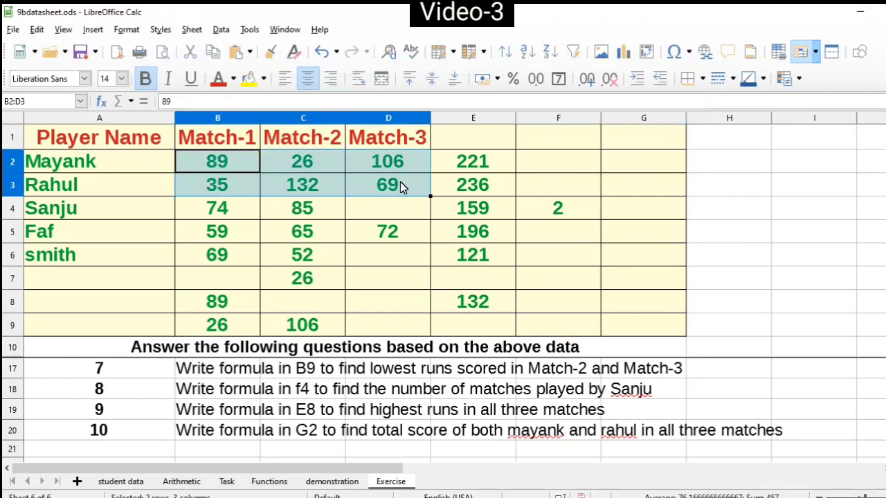
left_click(637, 173)
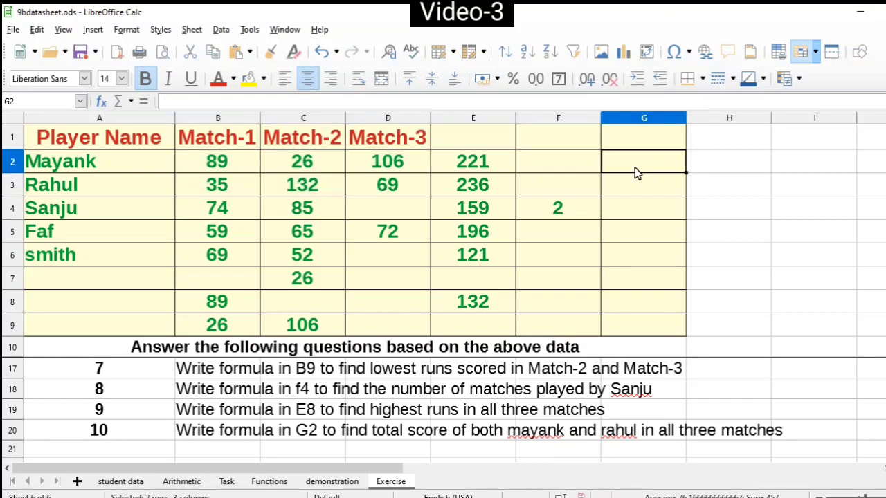
left_click(240, 160)
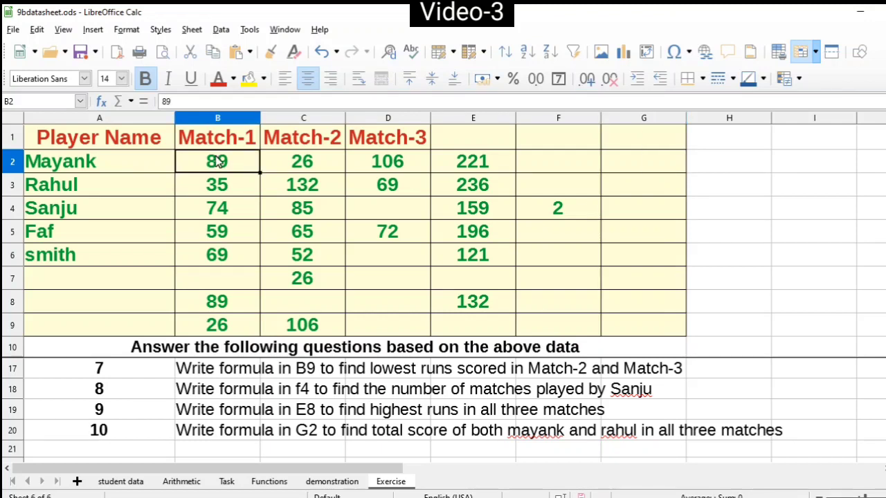
left_click(402, 190)
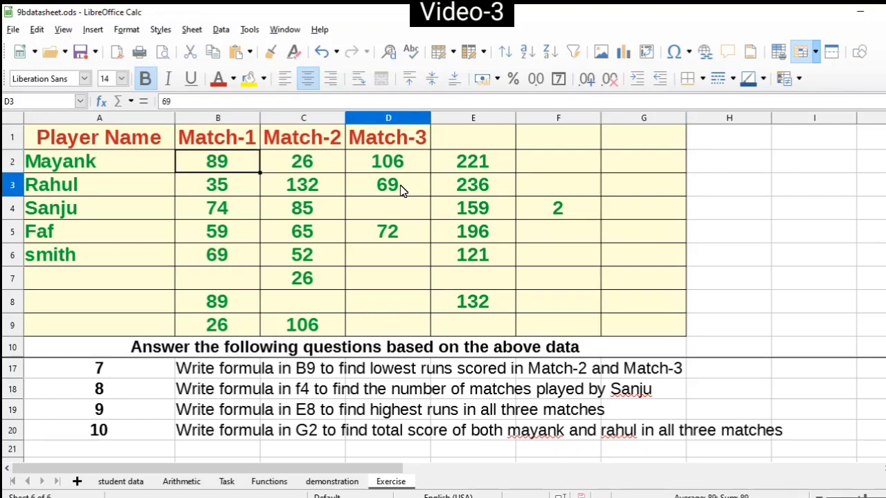
left_click(234, 158)
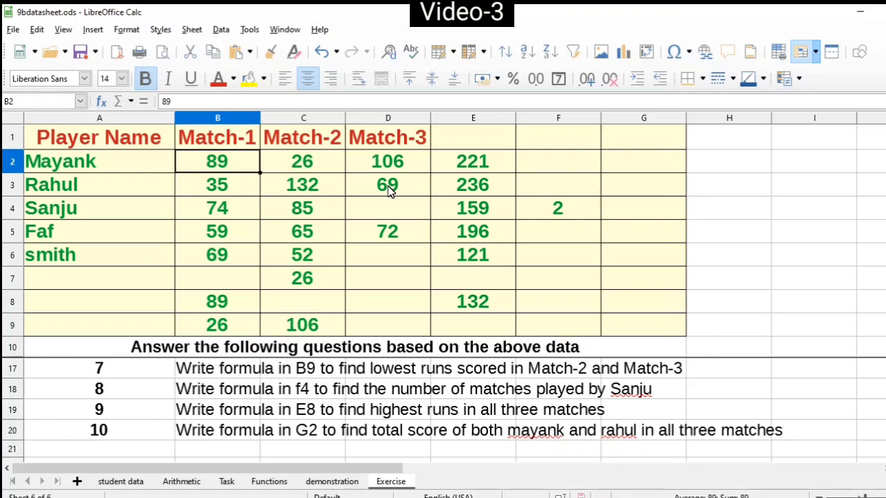
left_click(623, 170)
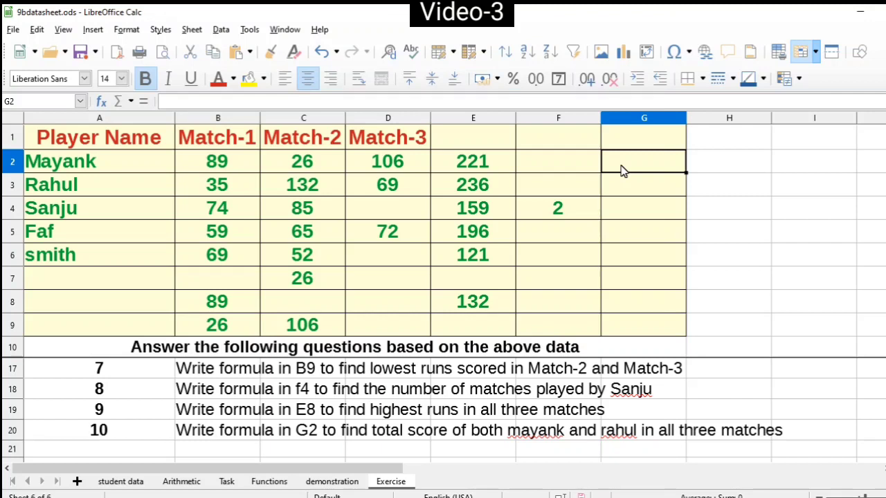
type("=sum(")
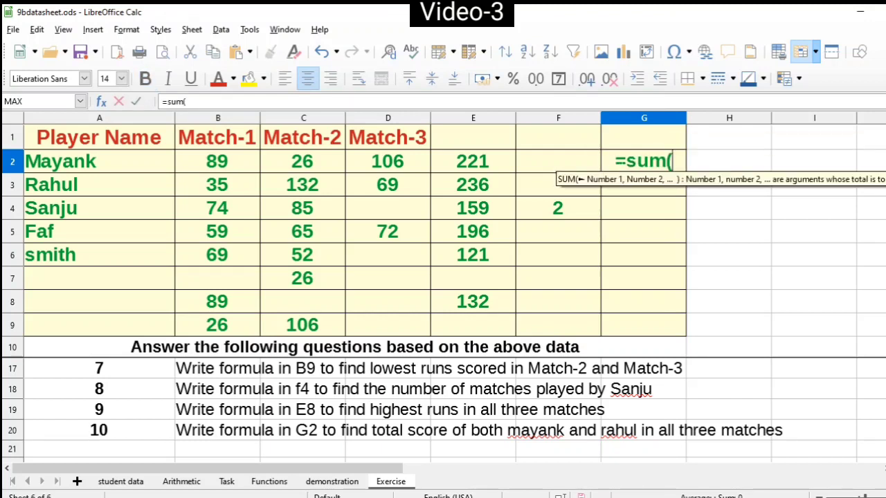
type("b")
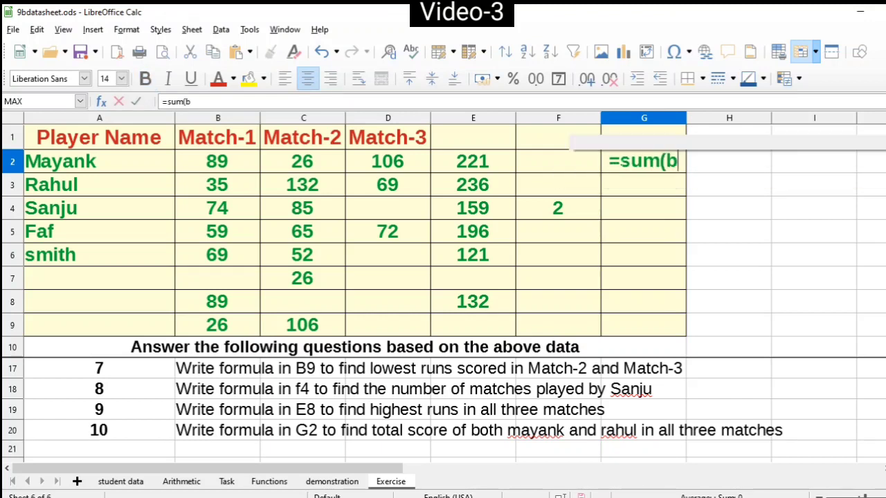
type("2:")
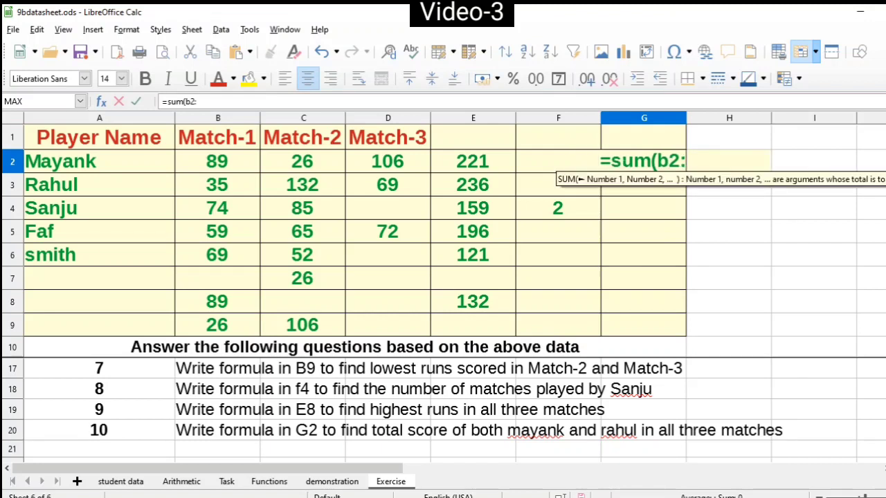
type("d")
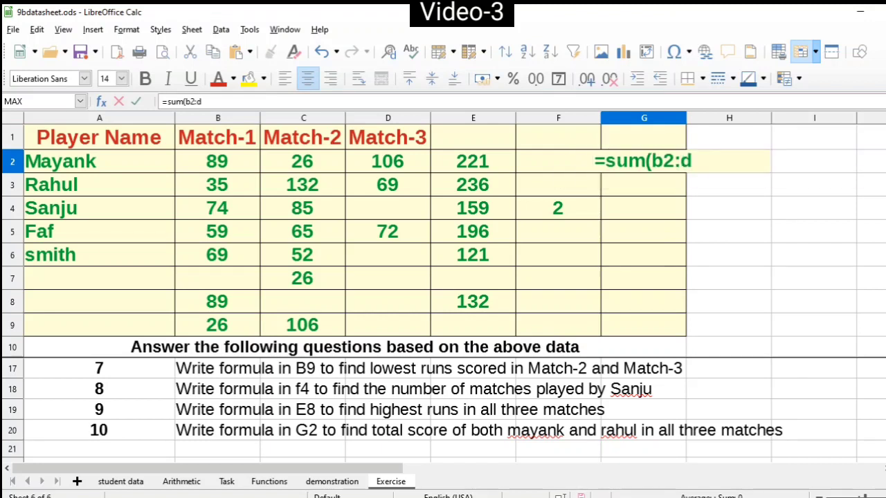
type("3)")
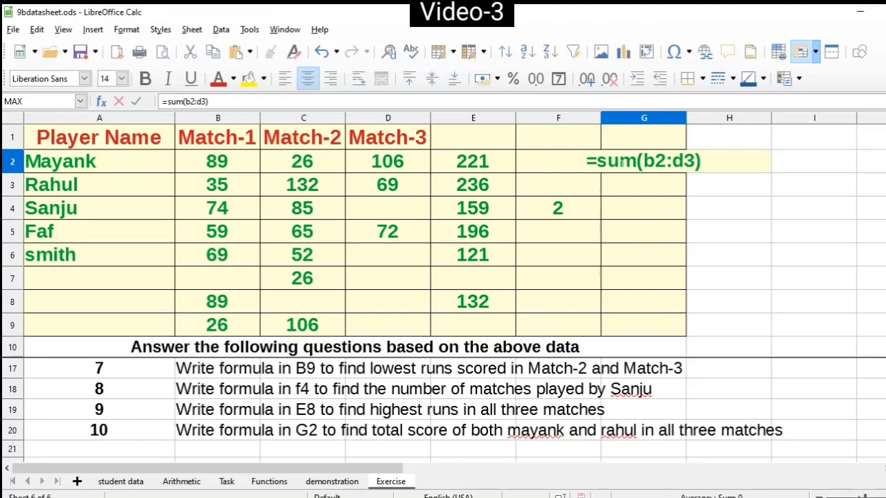
key("Return")
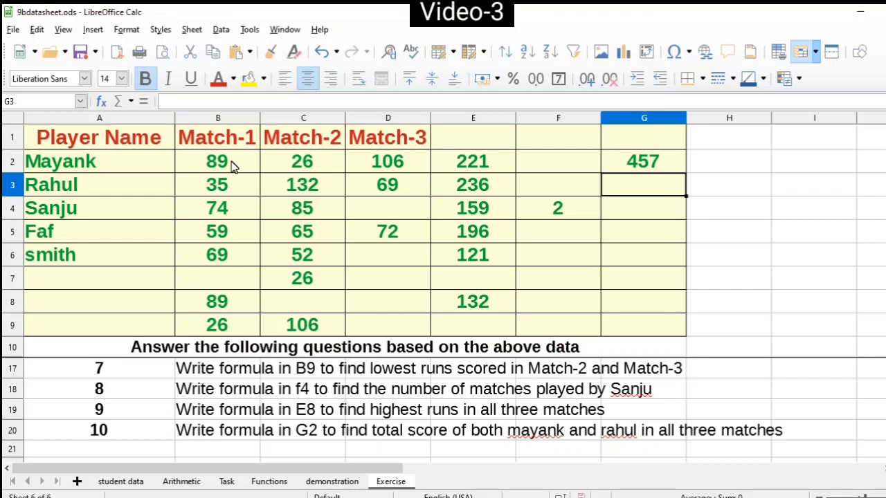
Step: Check the formula in G2 against the first two players' scores in B2:D3
left_click_drag(232, 166, 388, 185)
left_click(651, 168)
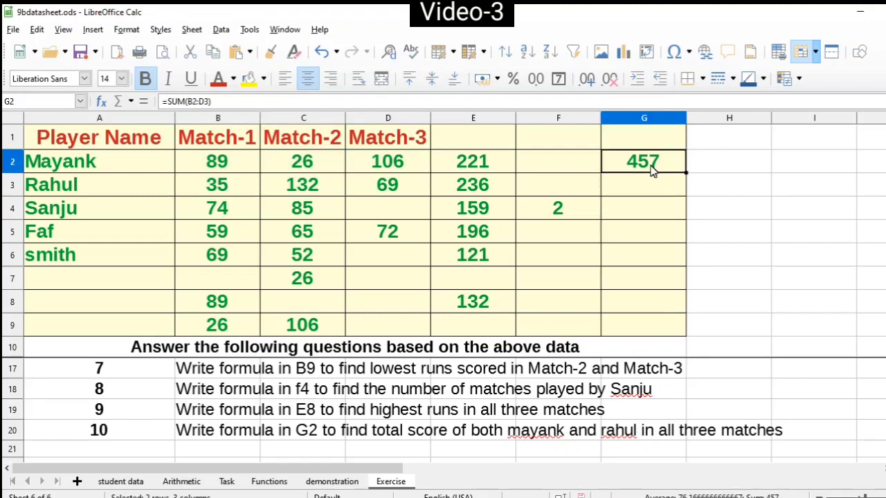
left_click(670, 322)
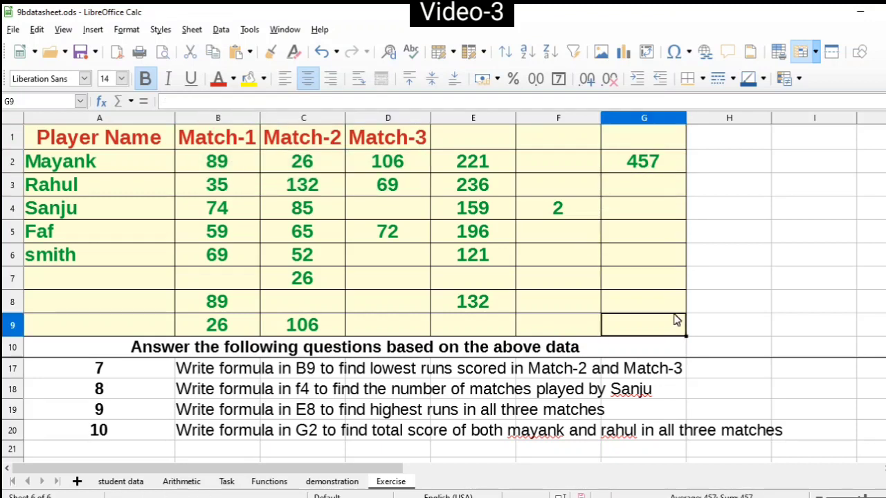